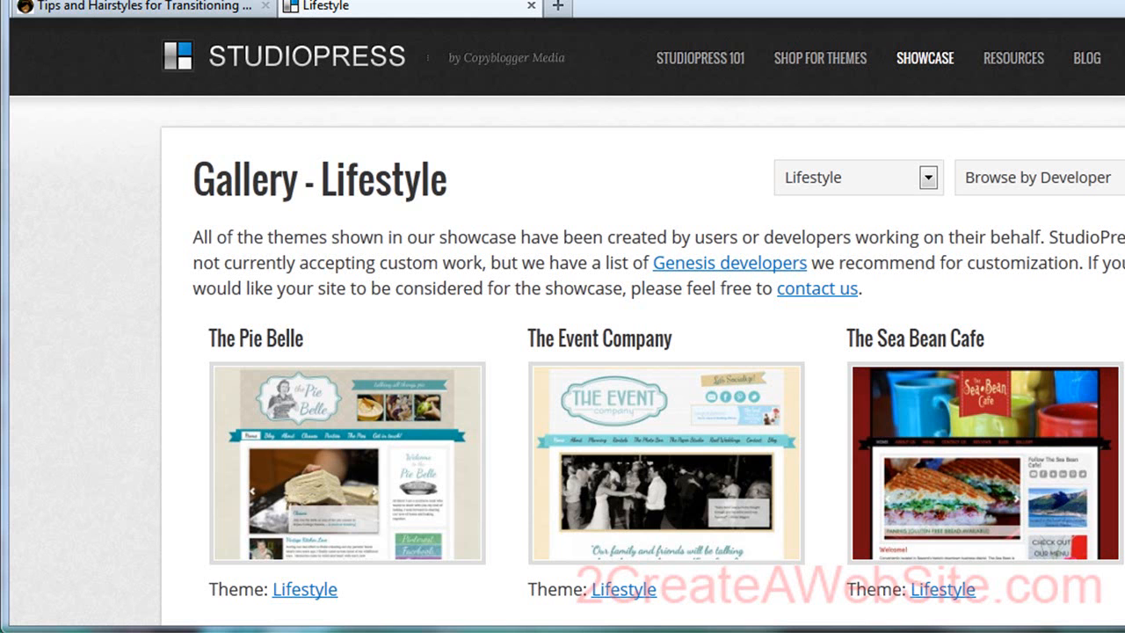
- Compare the NapturallyCurly.com site with the Technology 101 test site and the Lifestyle theme gallery
click(153, 8)
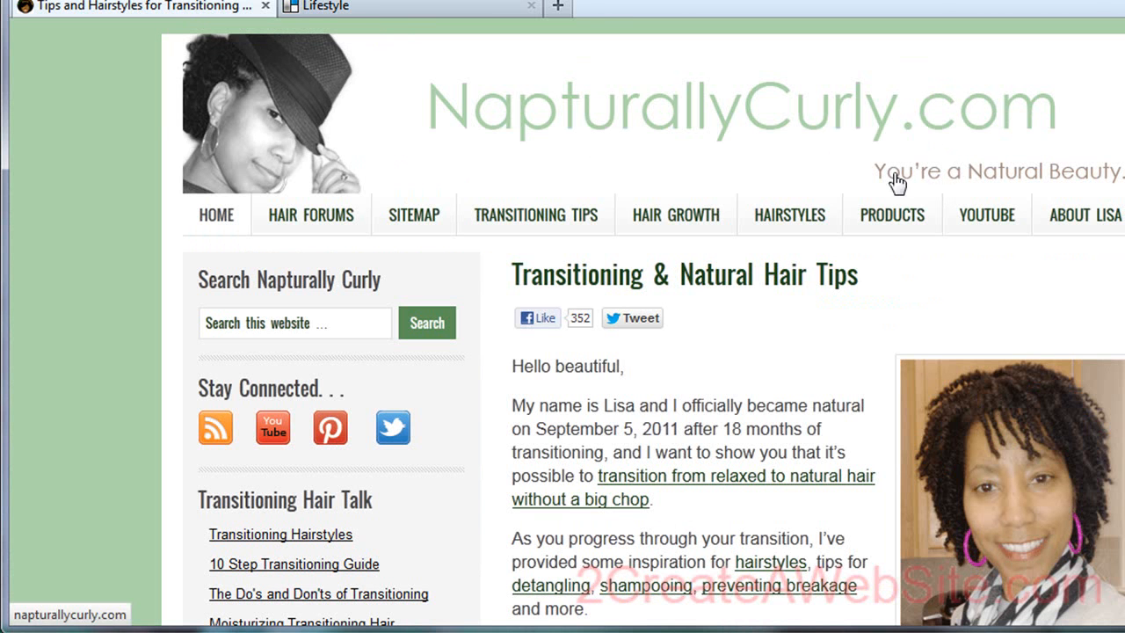
key(alt+Tab)
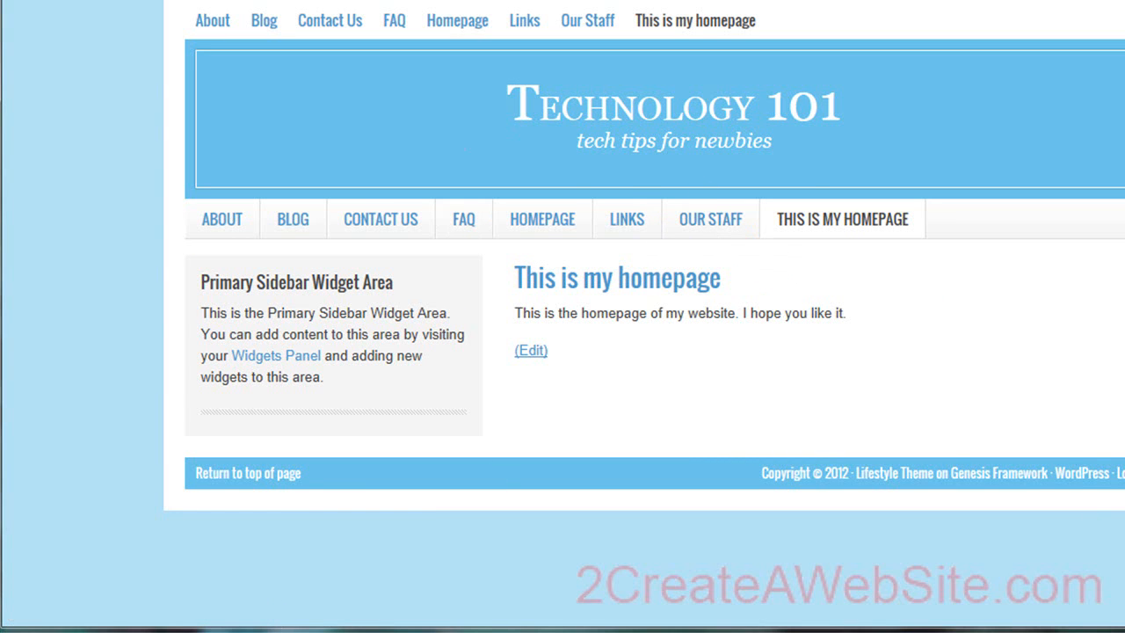
key(alt+Tab)
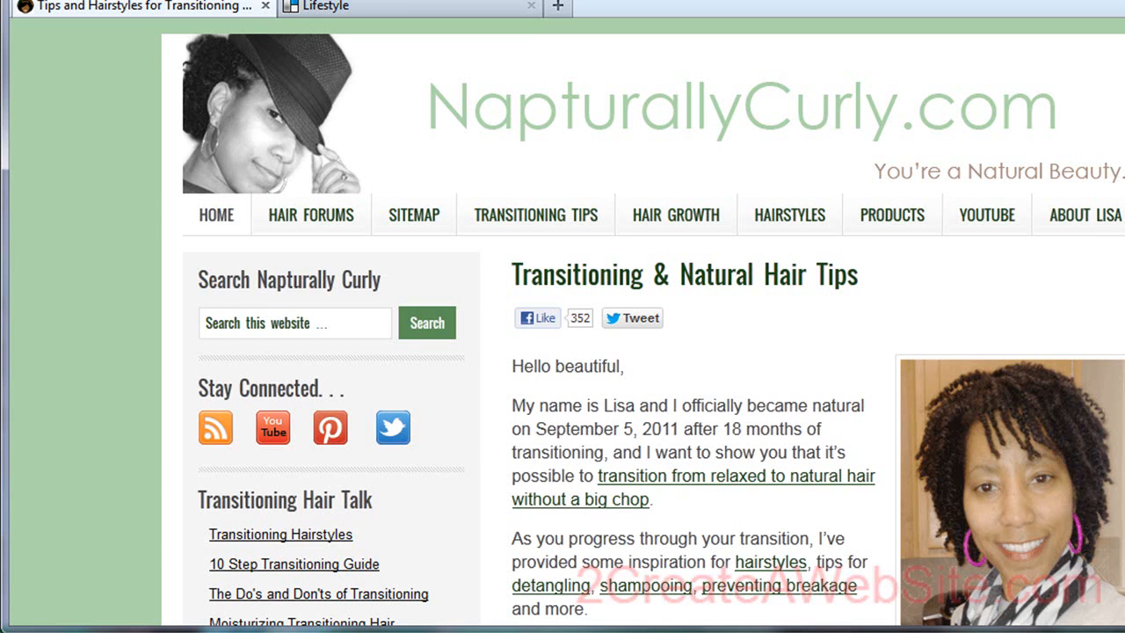
click(352, 6)
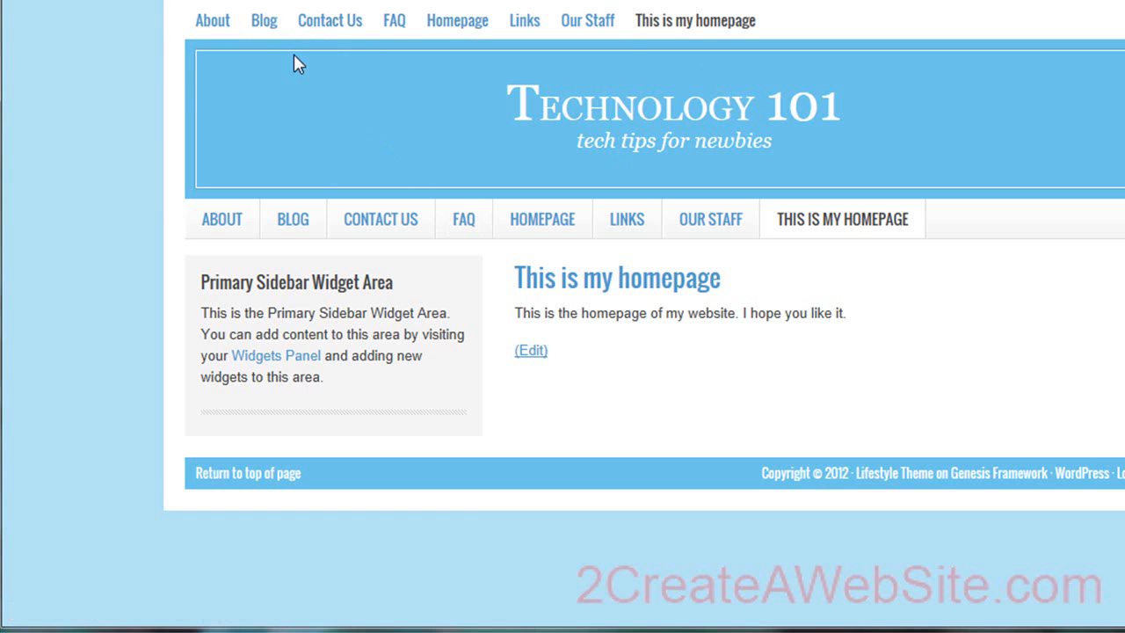
- Open the Genesis theme settings from the Technology 101 site's dashboard and look through the available color styles
mouse_move(121, 3)
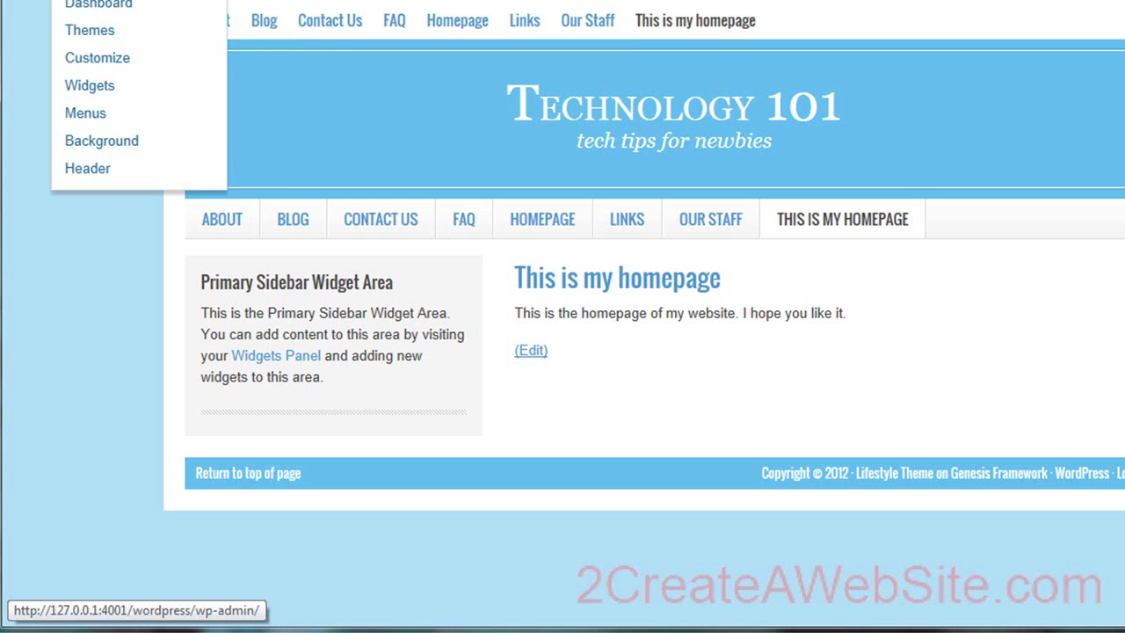
click(100, 14)
mouse_move(66, 323)
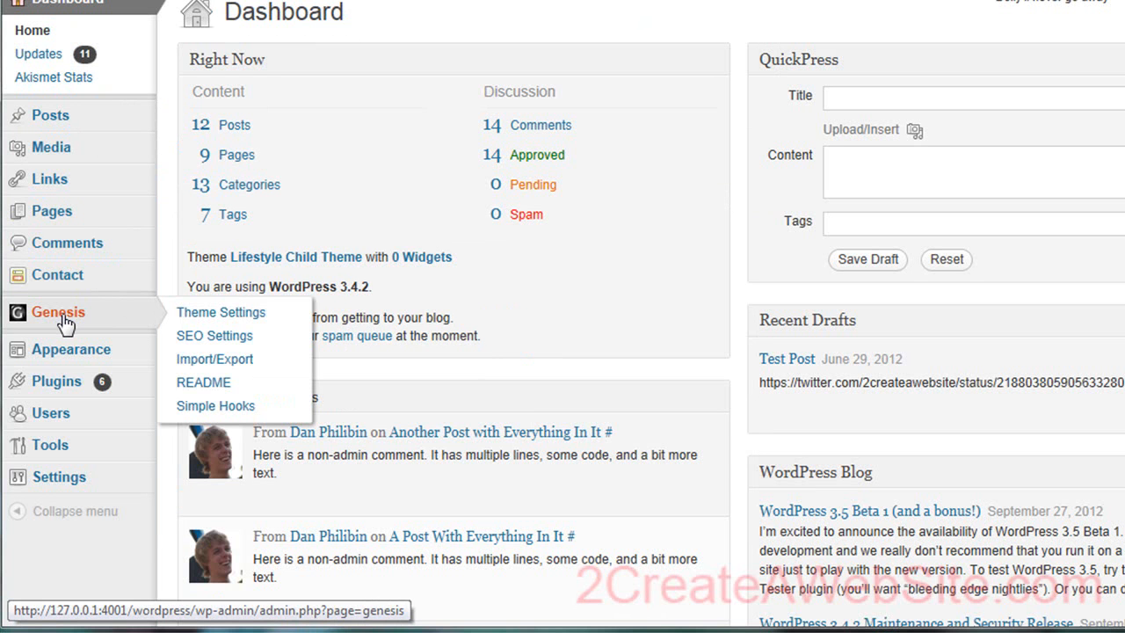
click(238, 315)
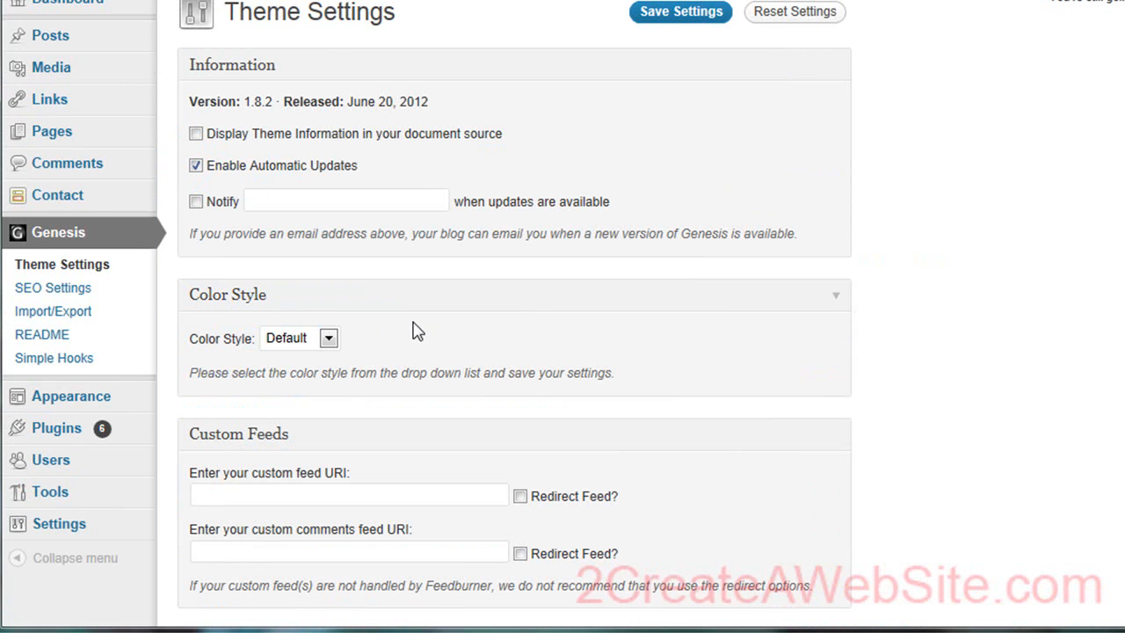
click(326, 343)
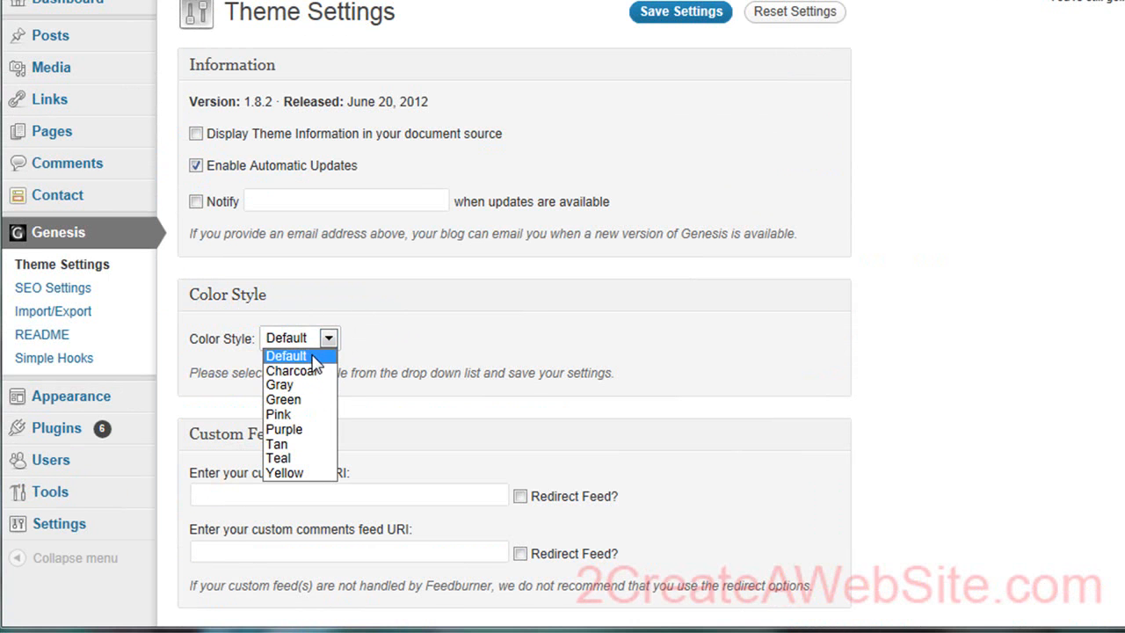
click(498, 291)
- Turn off the primary navigation menu in the Navigation Settings, save the theme settings and return to the site
scroll(498, 294, down, 3)
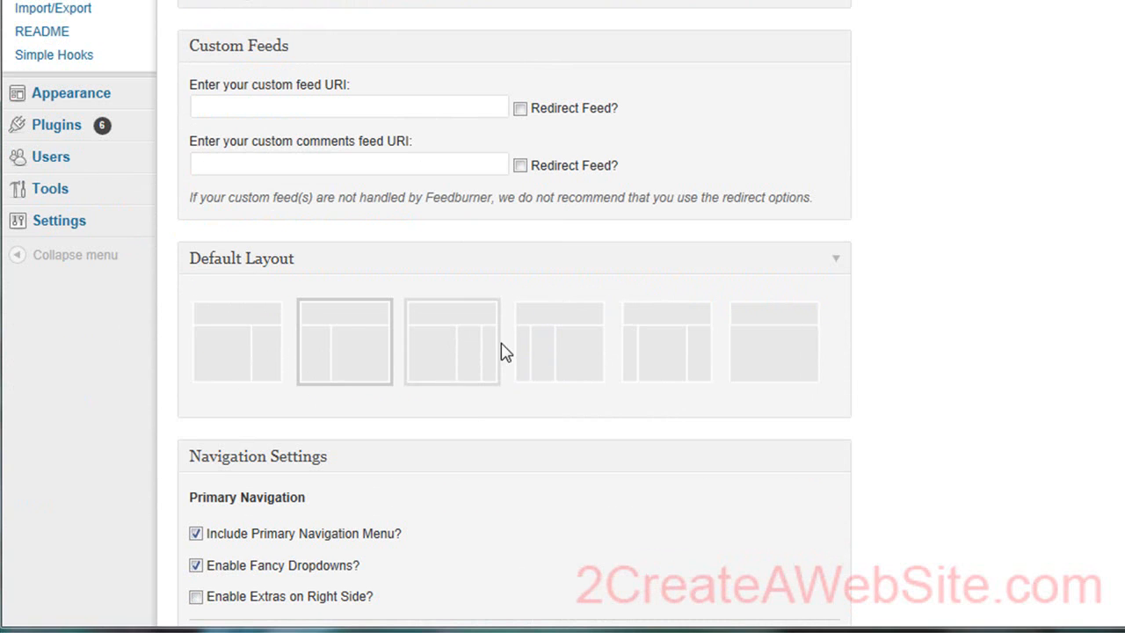
scroll(462, 364, down, 1)
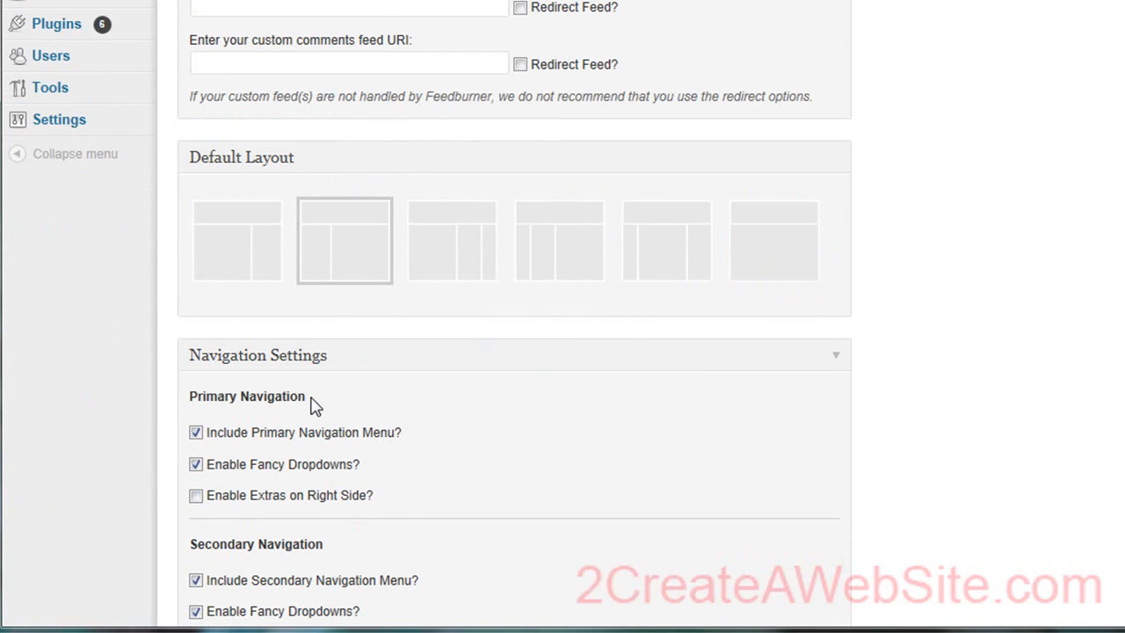
scroll(270, 404, down, 1)
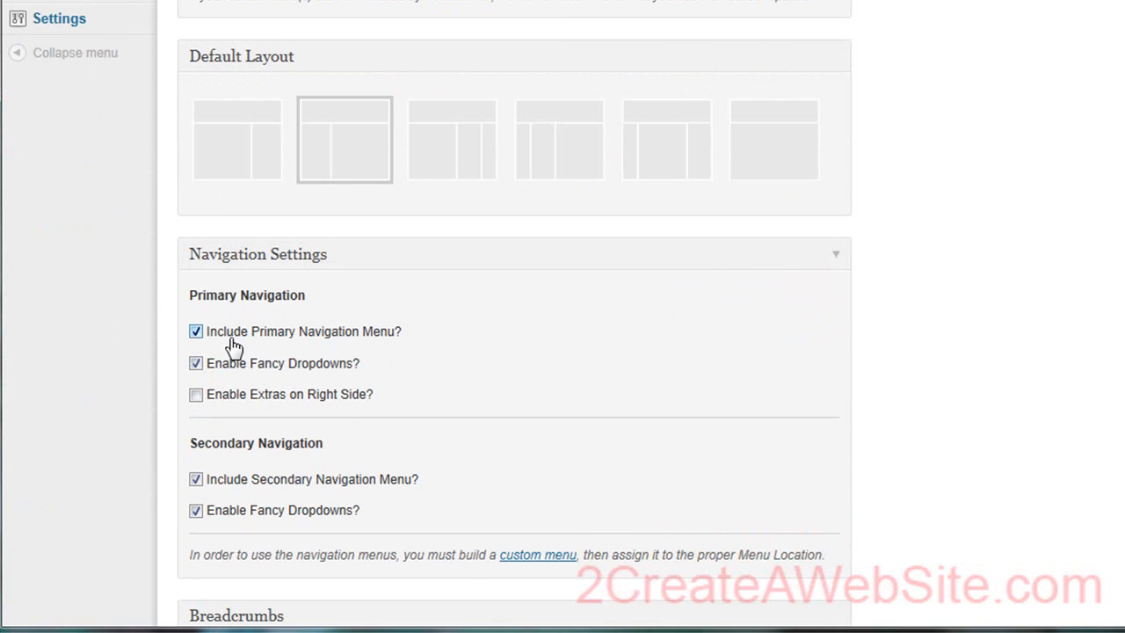
click(196, 332)
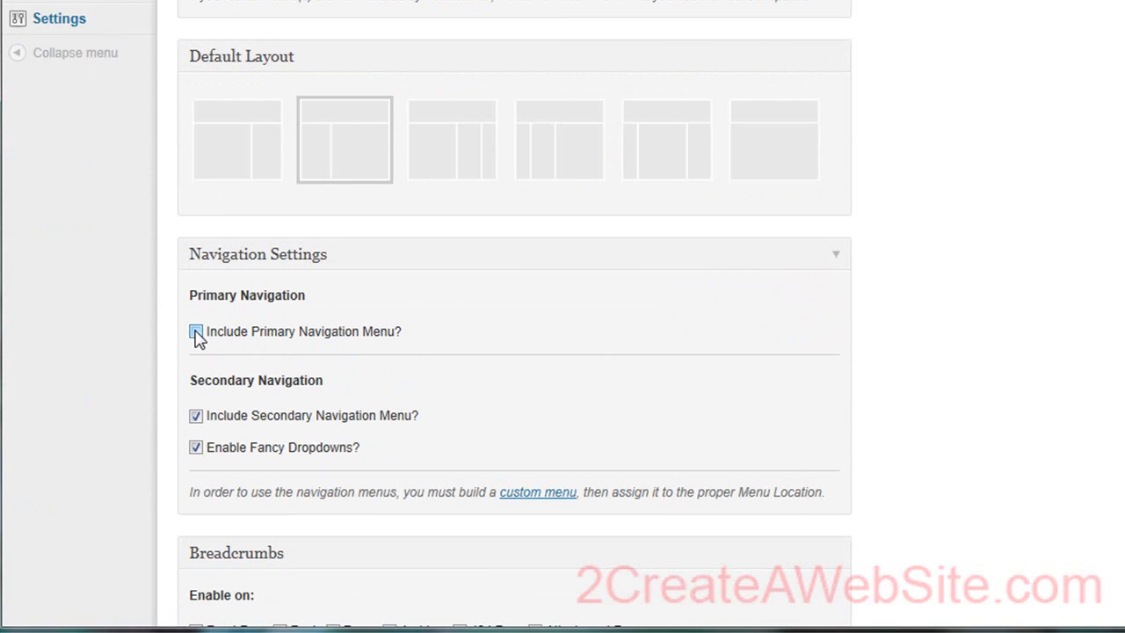
scroll(809, 263, up, 6)
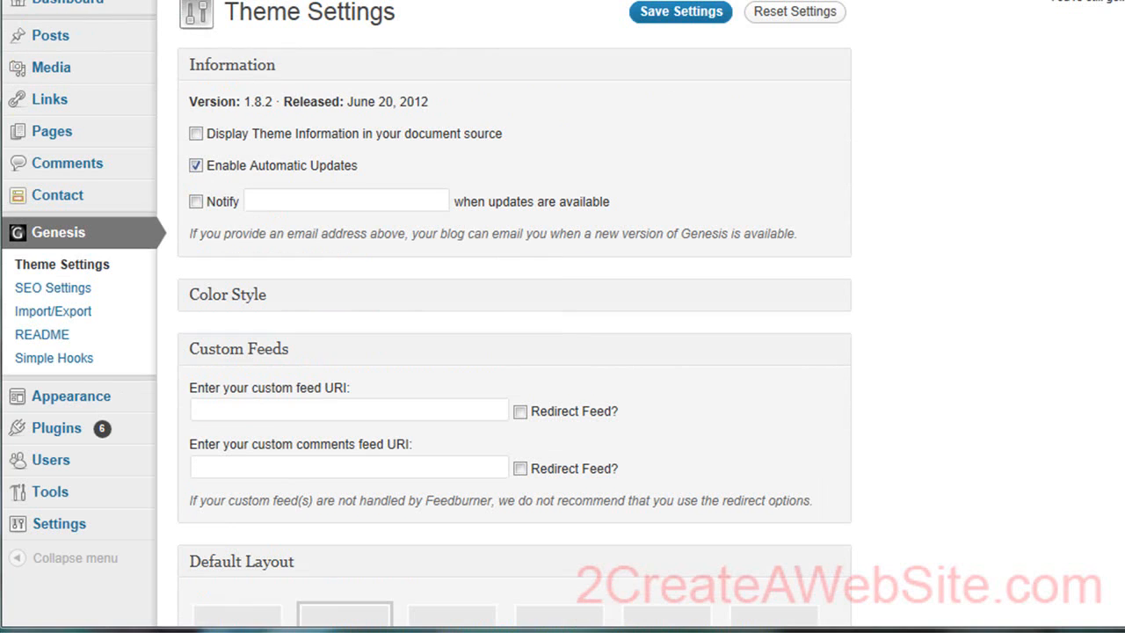
click(681, 11)
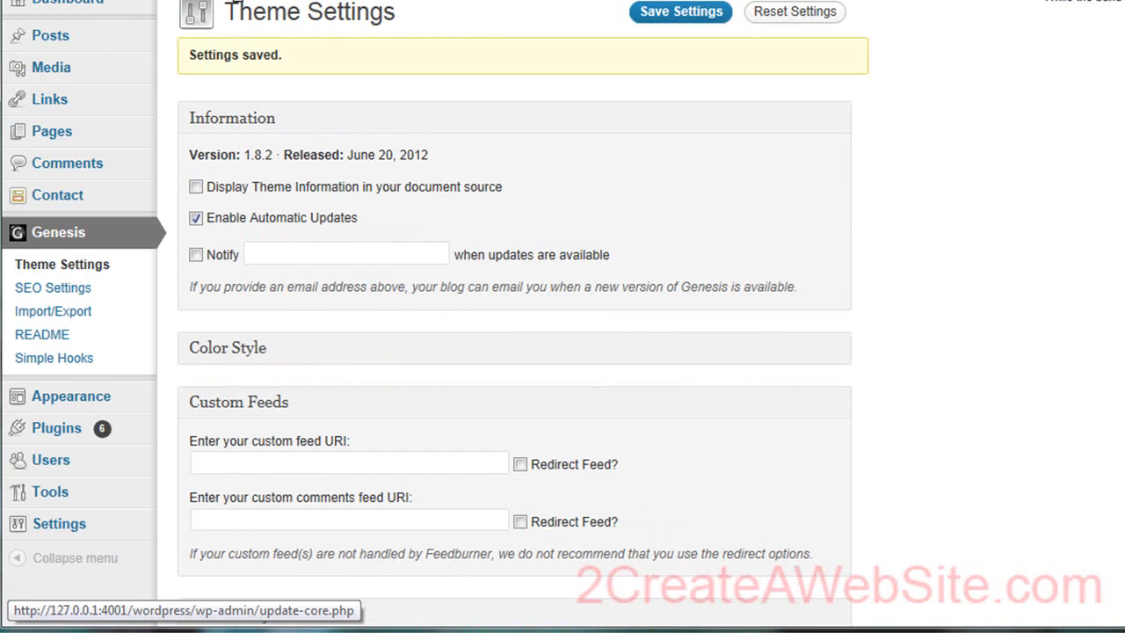
click(91, 5)
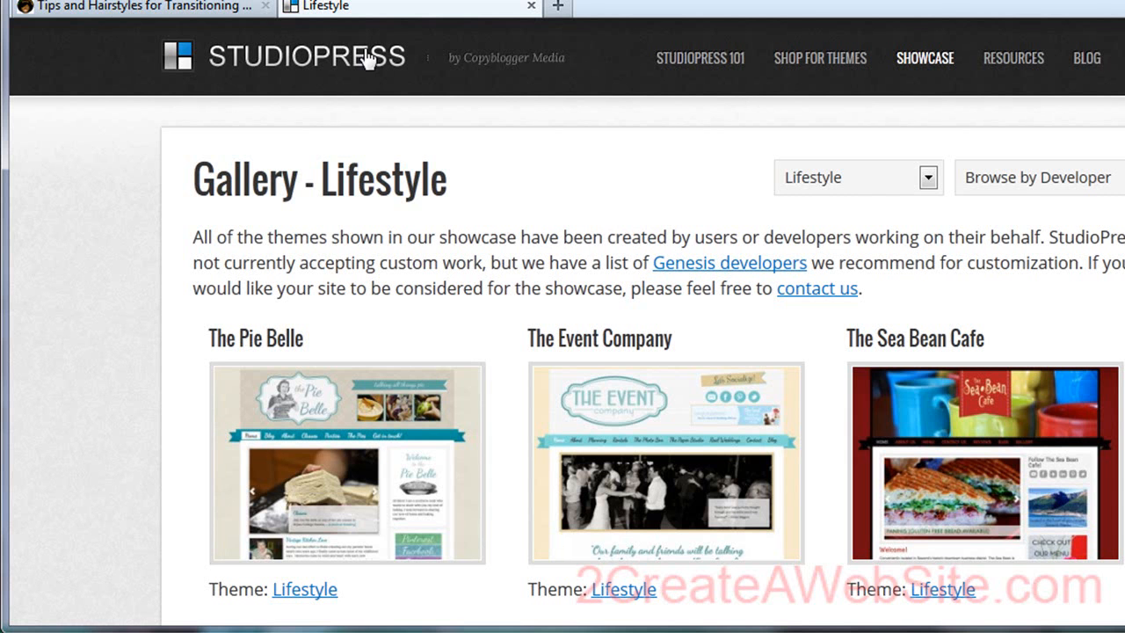
- Open the theme's header settings in the WordPress dashboard and check the exact pixel size required for a header image
click(221, 5)
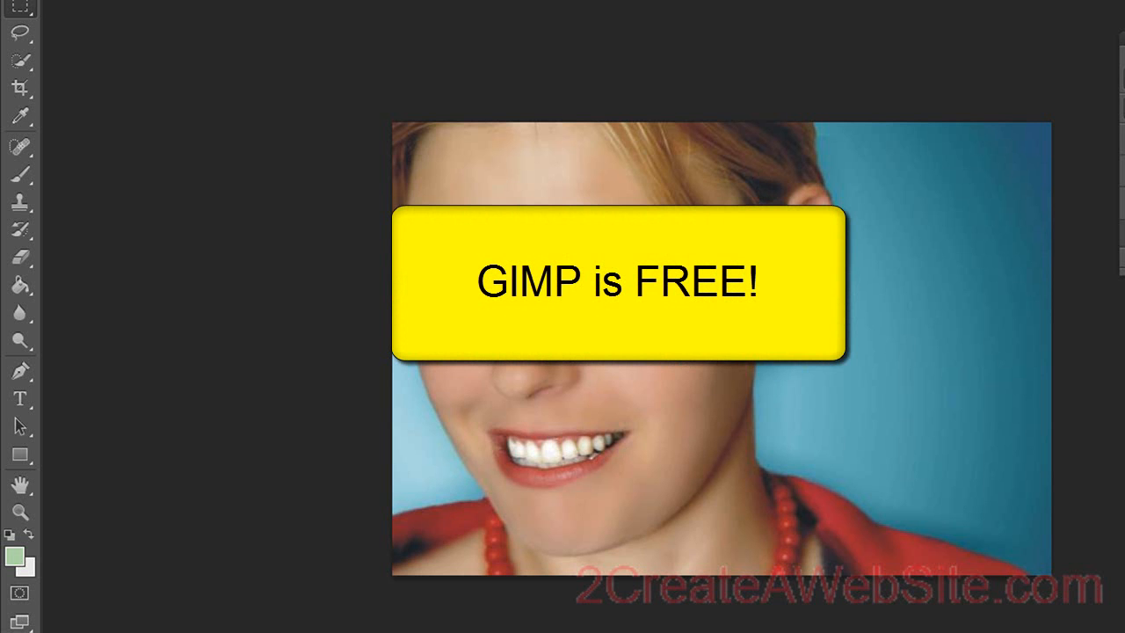
mouse_move(139, 632)
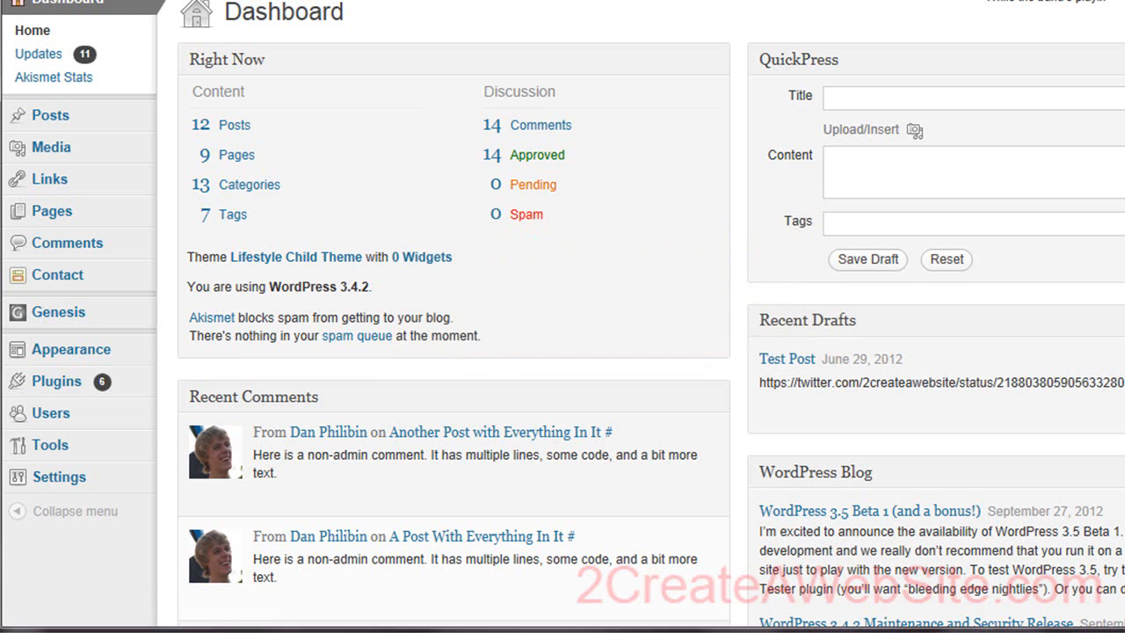
mouse_move(72, 356)
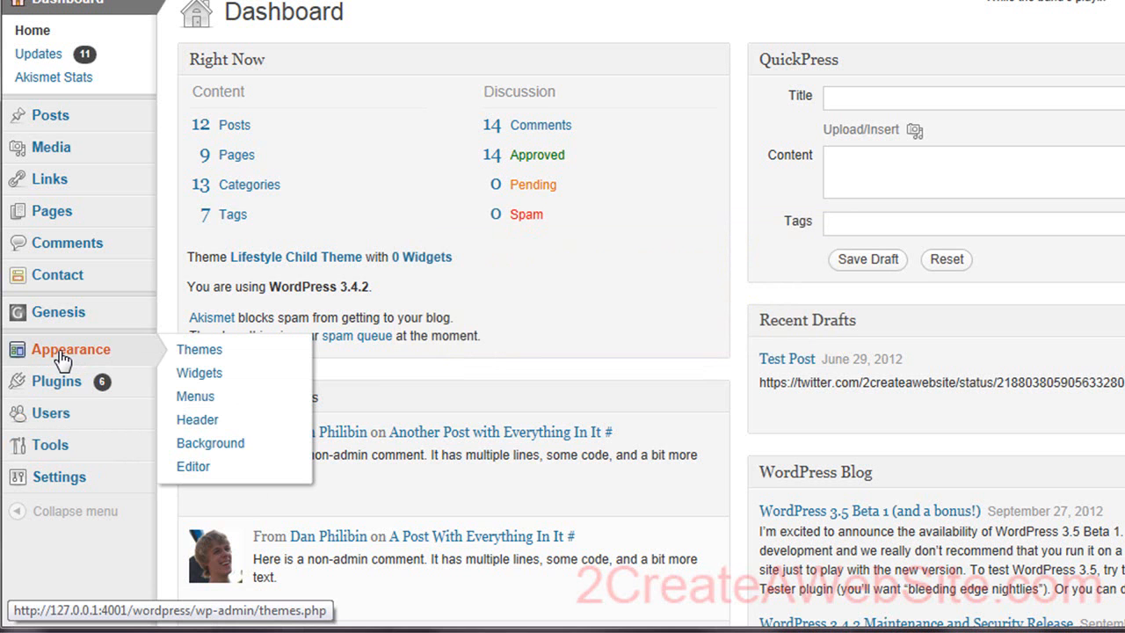
click(196, 429)
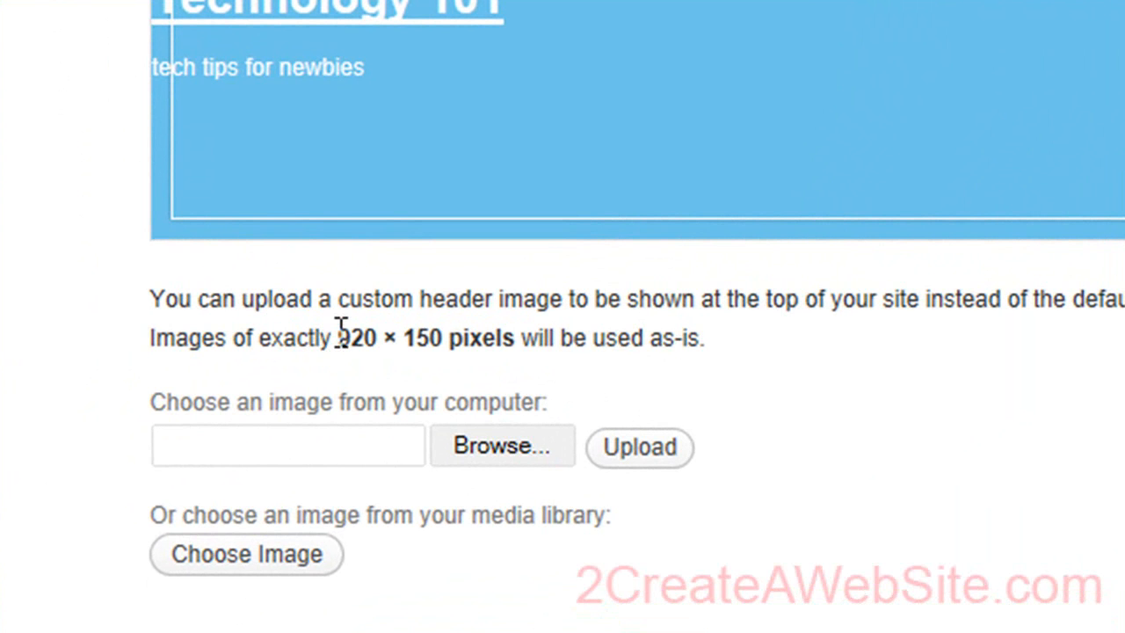
drag(340, 335, 439, 458)
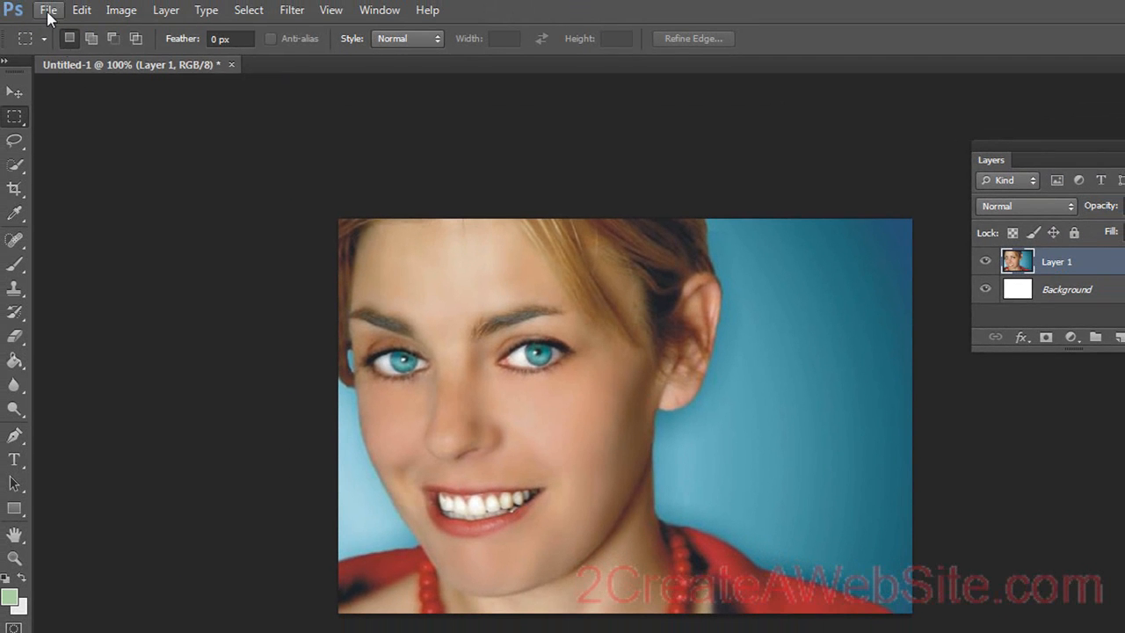
- In Photoshop, create a new document 920 pixels wide and 150 pixels high
click(48, 10)
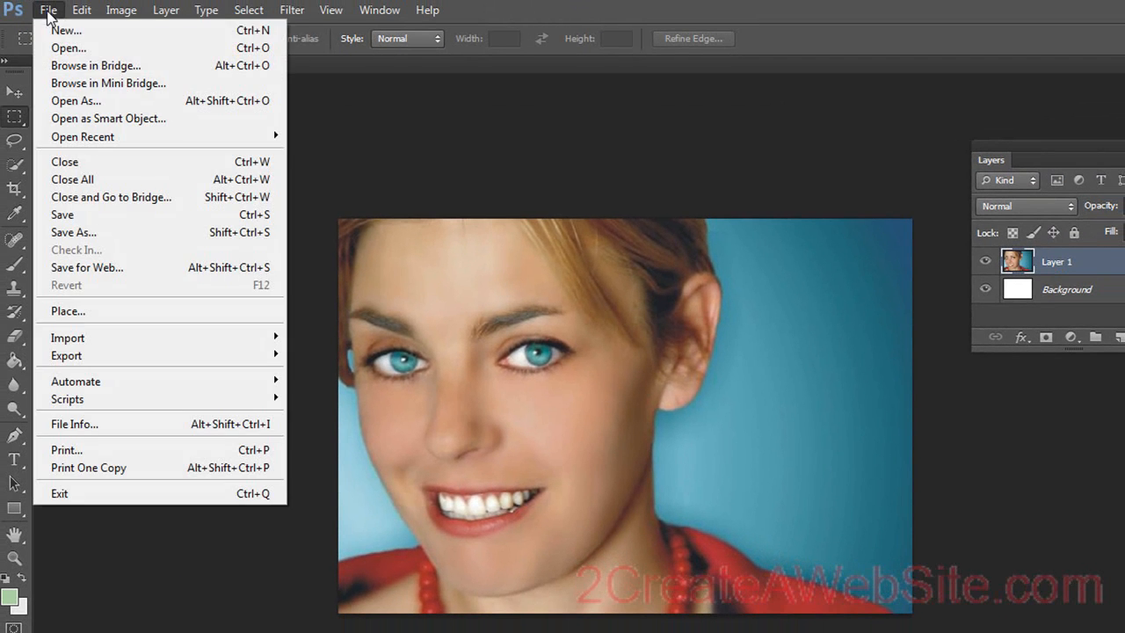
click(60, 32)
click(675, 278)
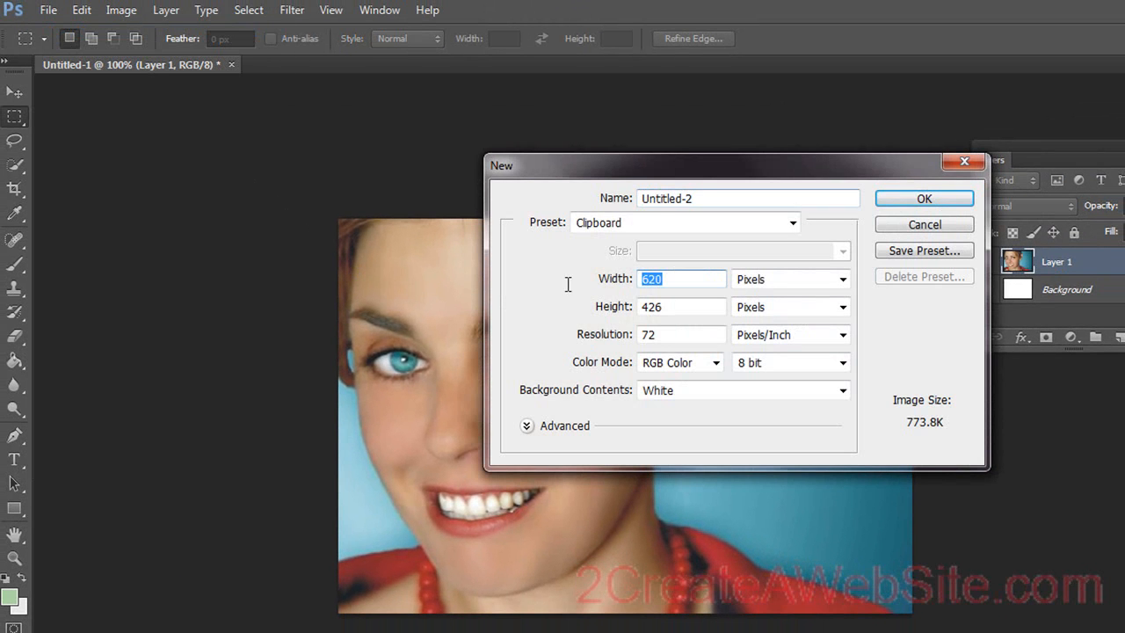
text(920)
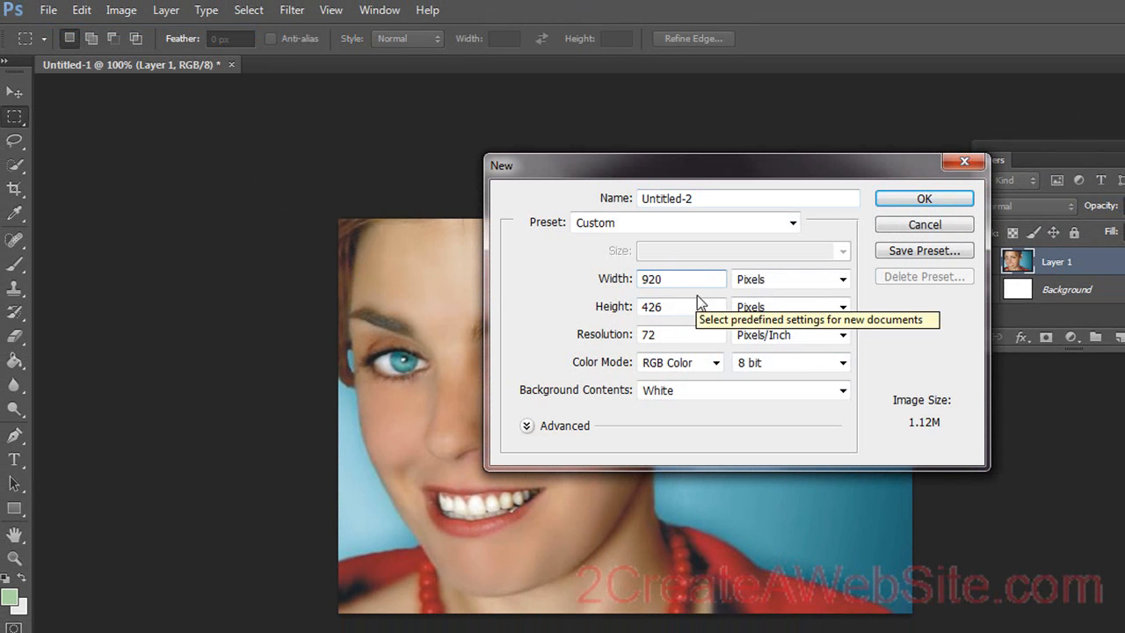
click(663, 307)
text(150)
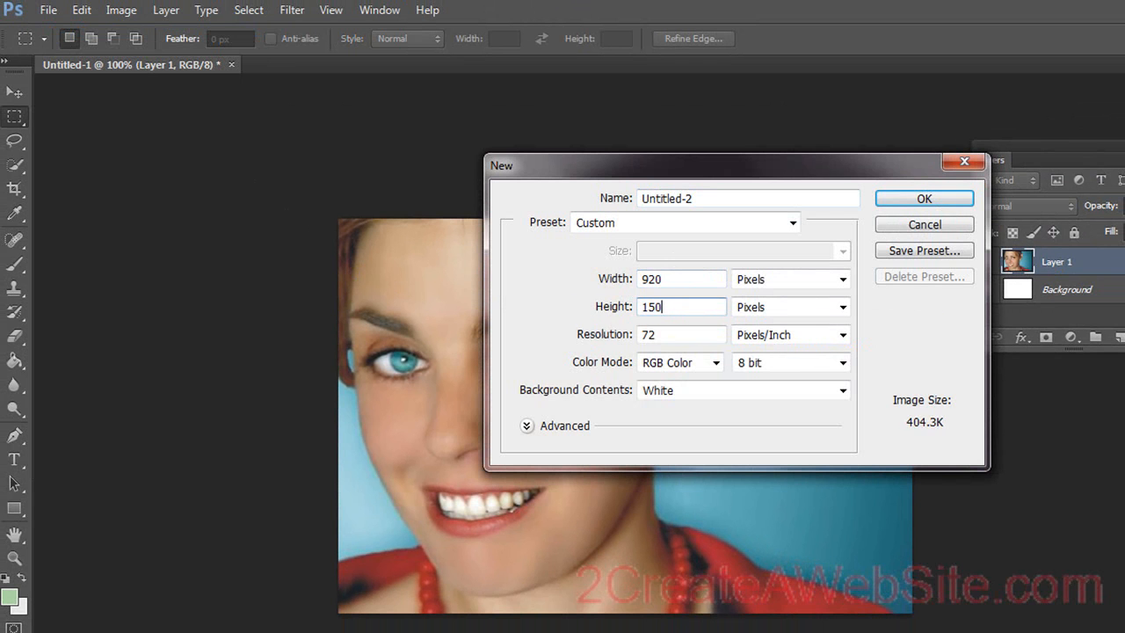
key(Return)
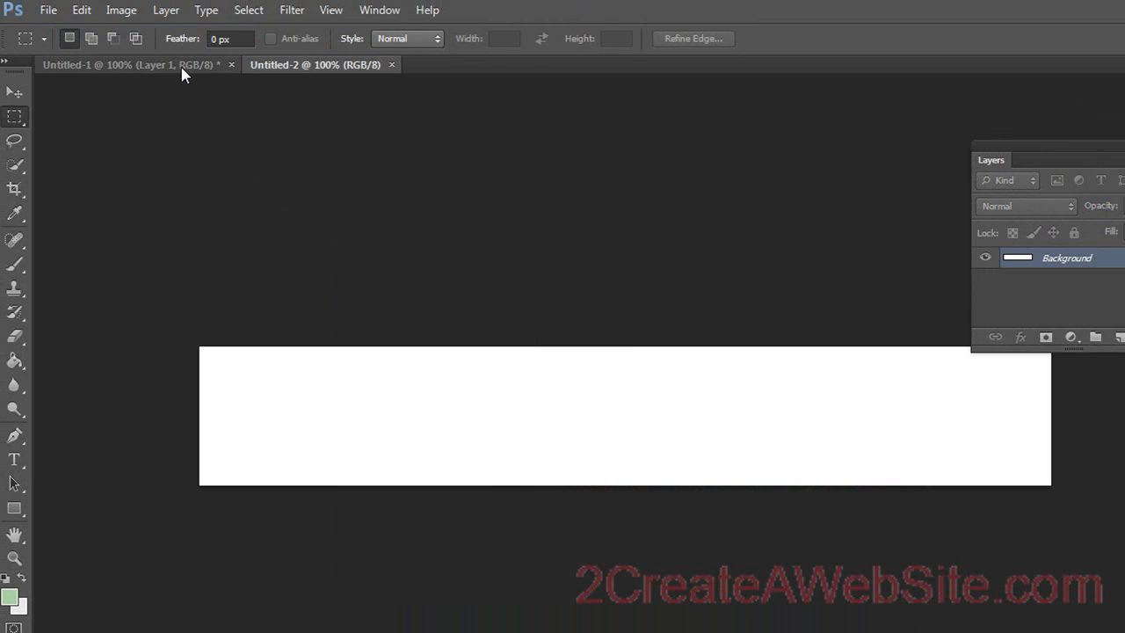
- Copy the portrait photo from the first document into the new banner document and align it with the banner's left edge
click(100, 67)
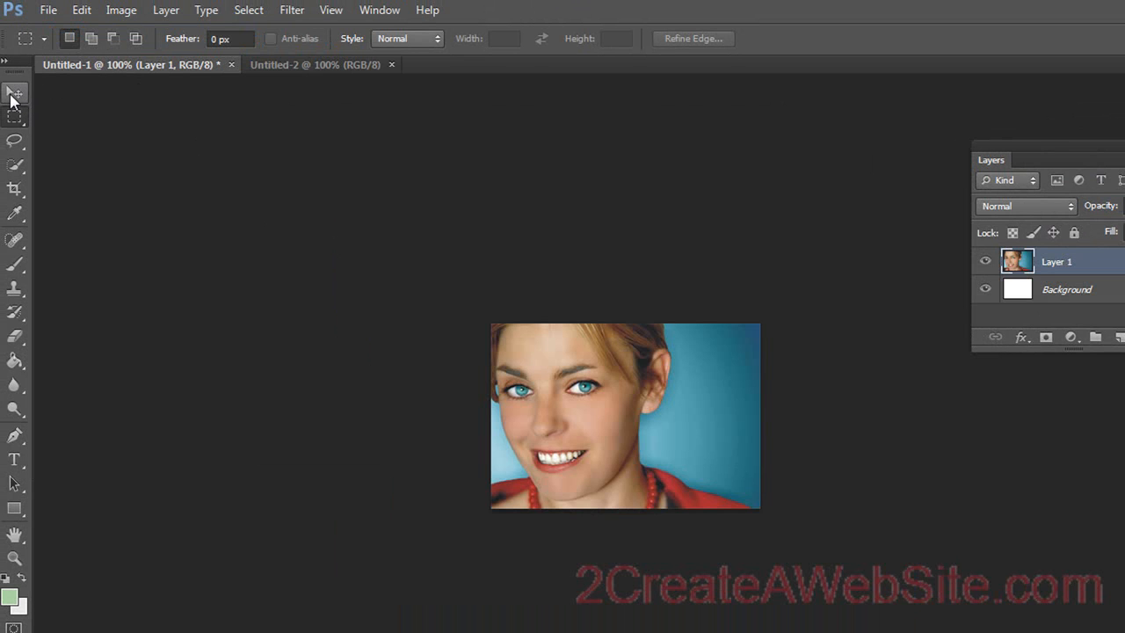
click(12, 95)
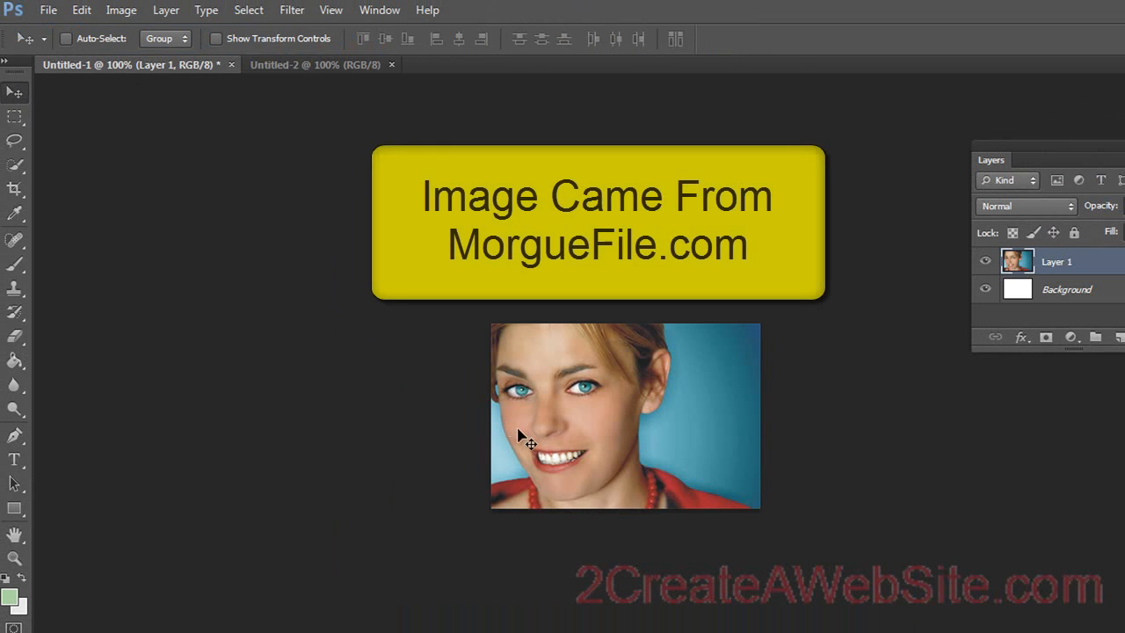
drag(555, 452, 274, 466)
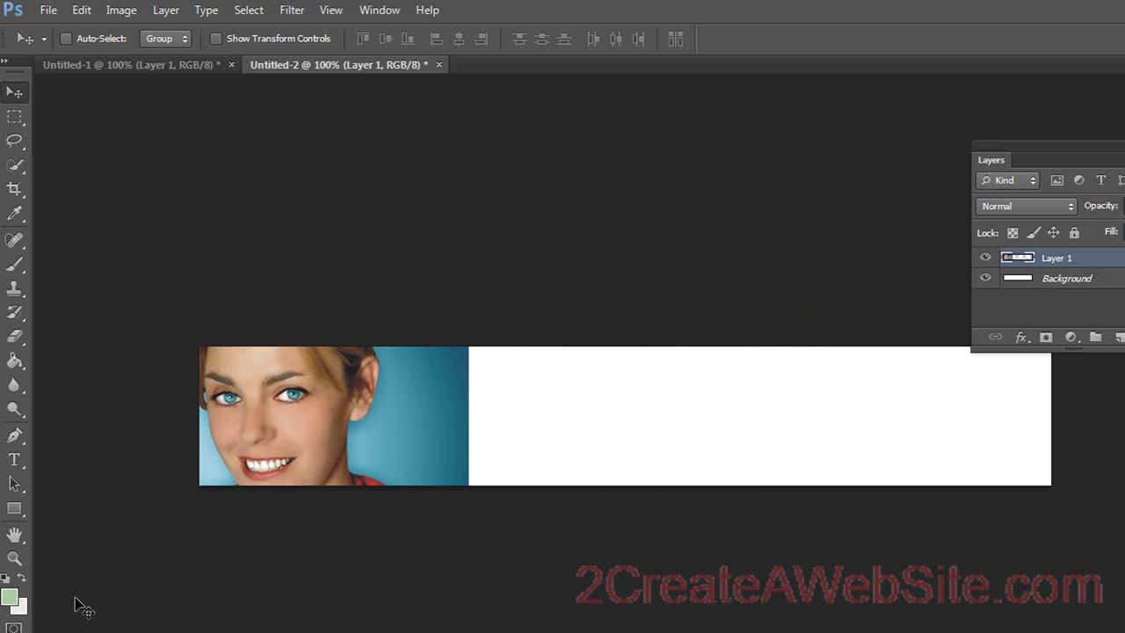
- Set the foreground color to the dark teal #236573 sampled from the right edge of the portrait's background
click(13, 605)
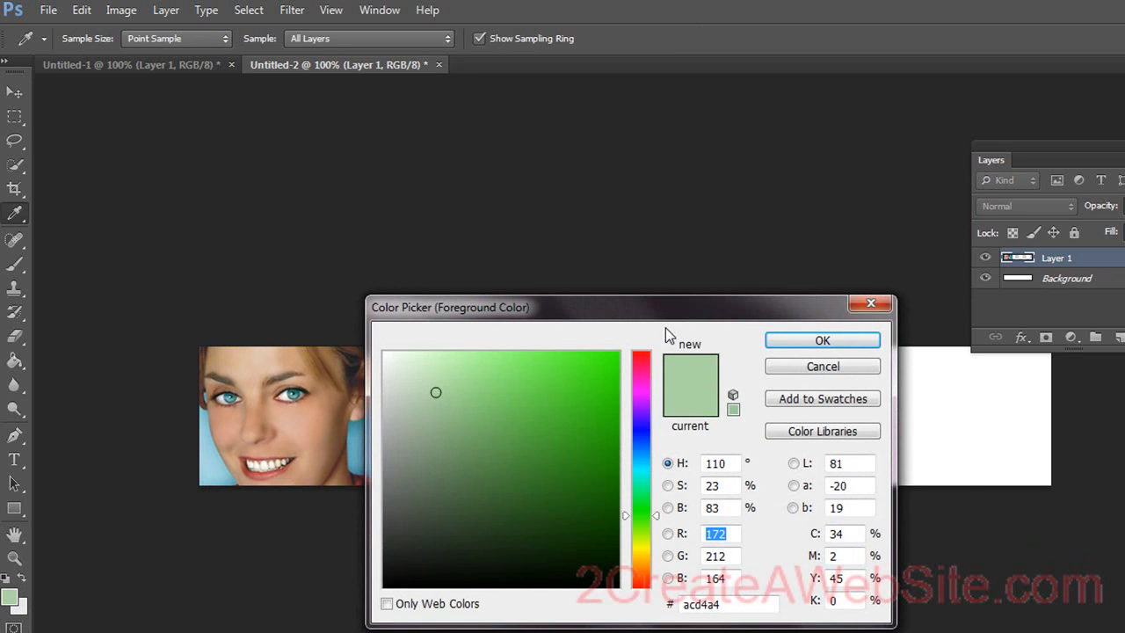
drag(677, 302, 816, 253)
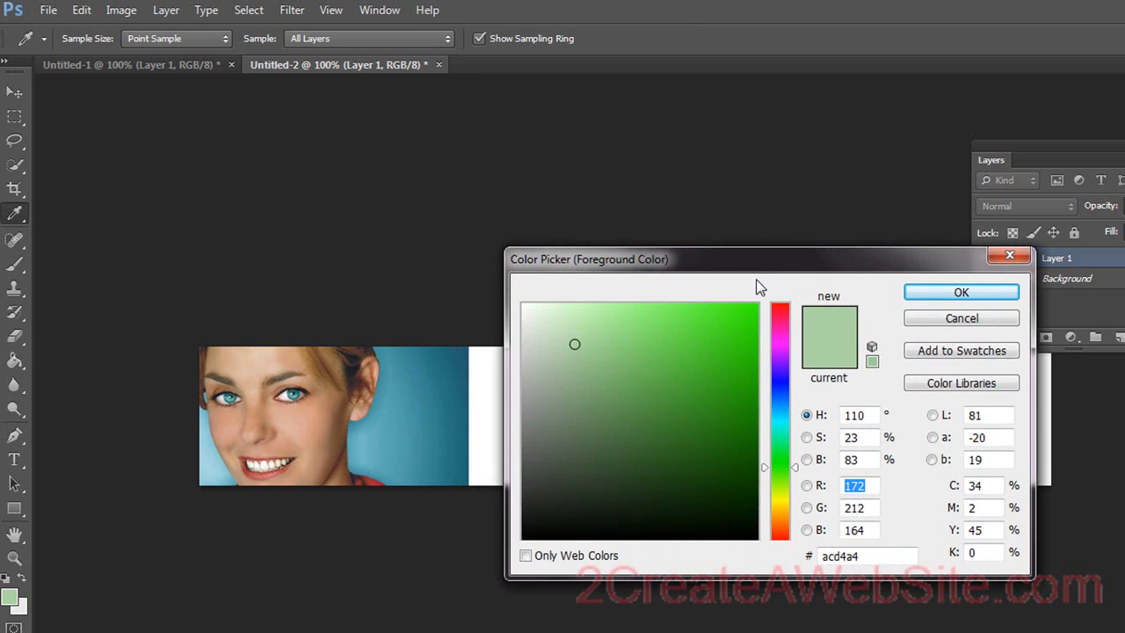
click(468, 409)
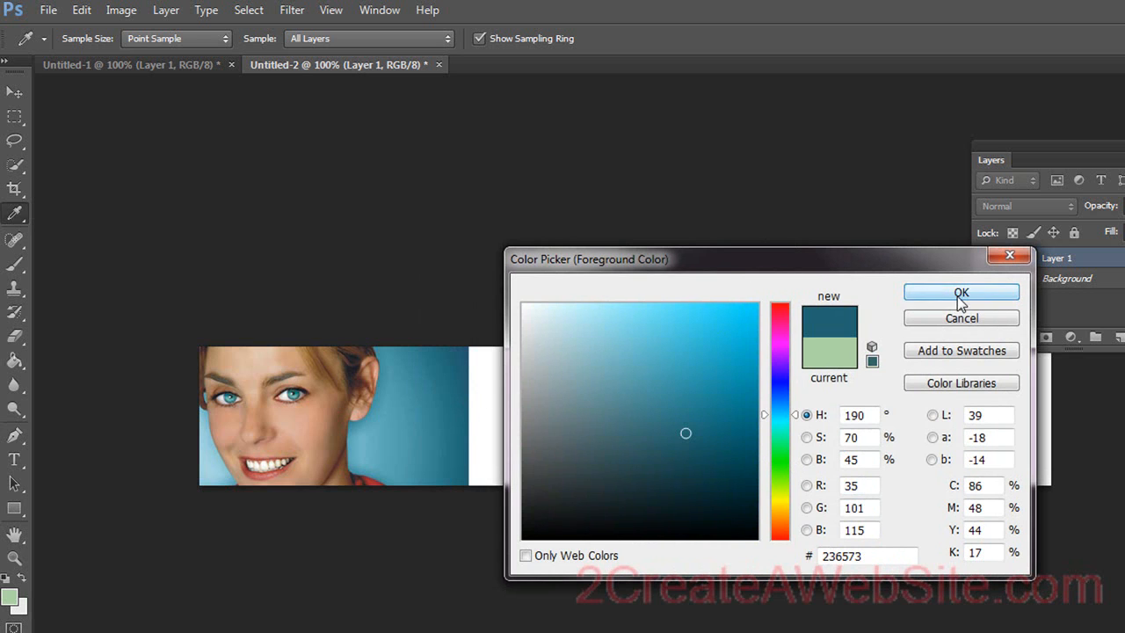
click(987, 293)
key(v)
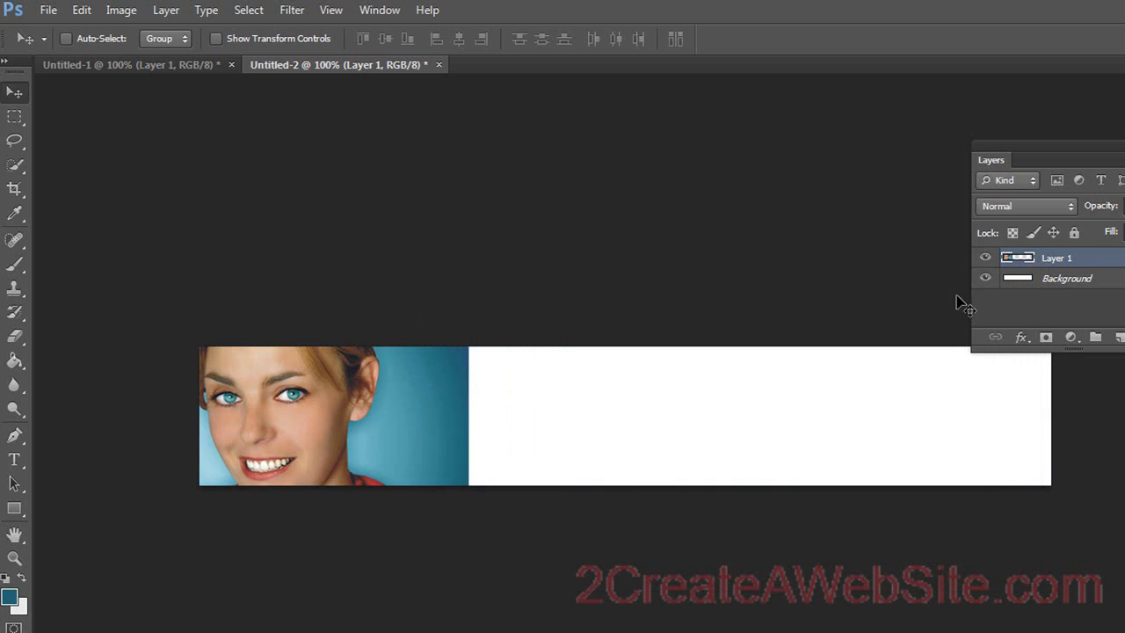
- Fill the banner's white area beside the portrait with the teal foreground color using the Paint Bucket Tool
click(14, 362)
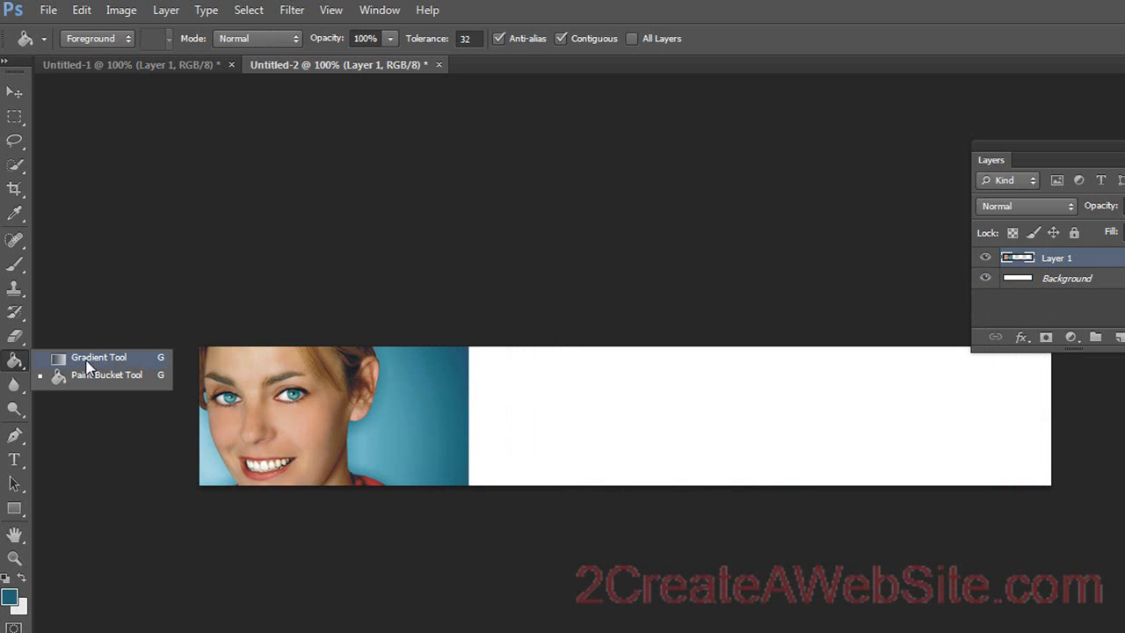
click(102, 378)
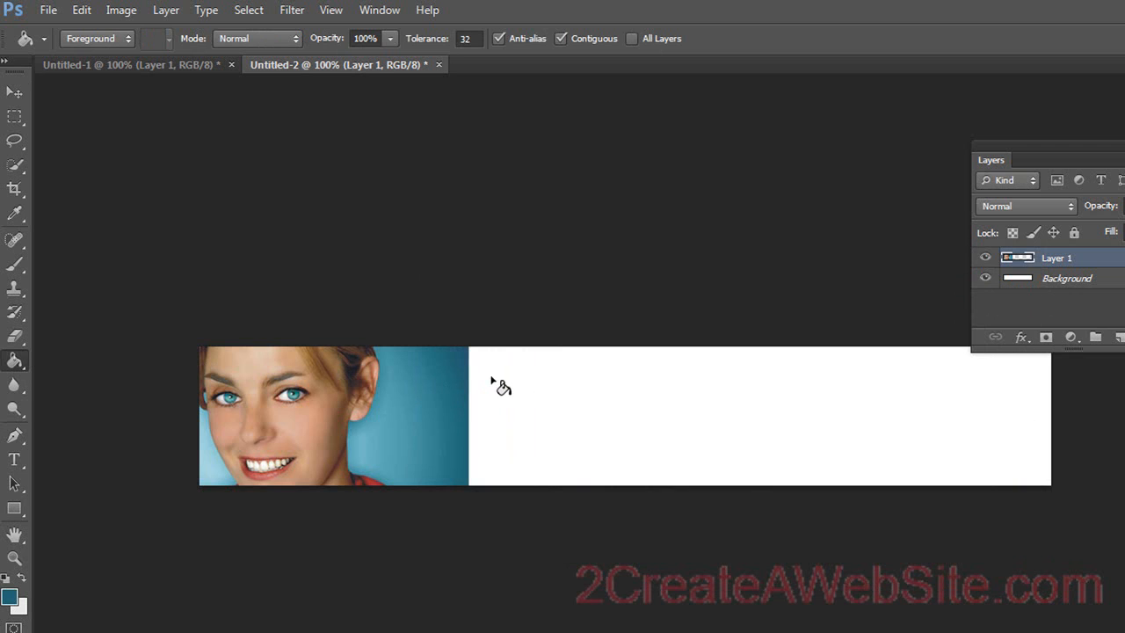
click(493, 383)
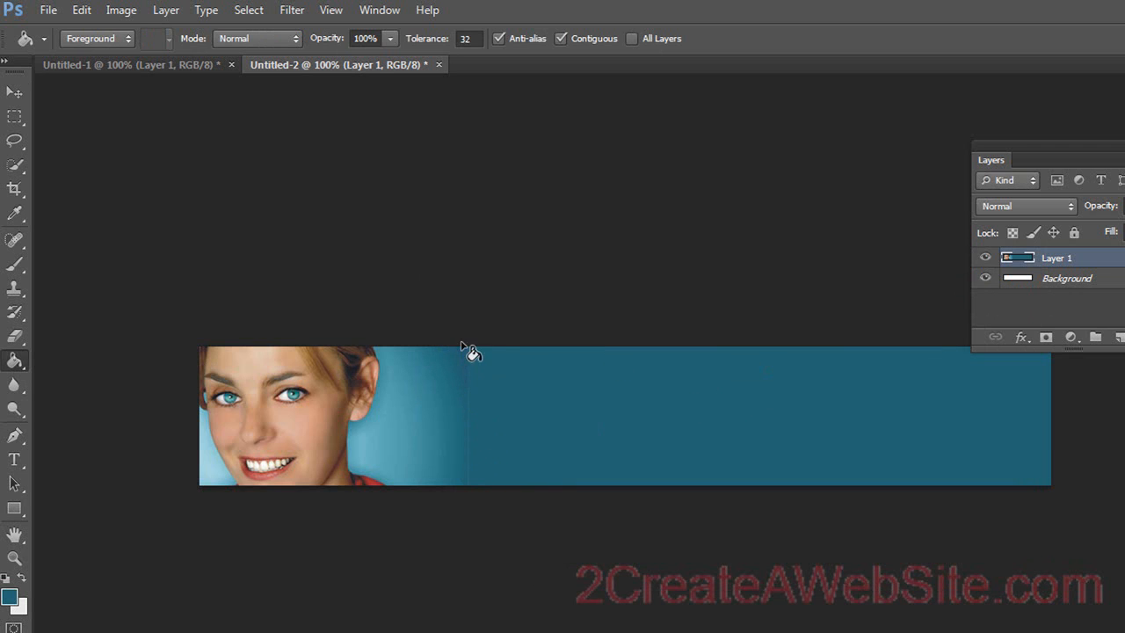
- Switch to the Blur Tool for softening the seam between the portrait's background and the teal fill
click(14, 386)
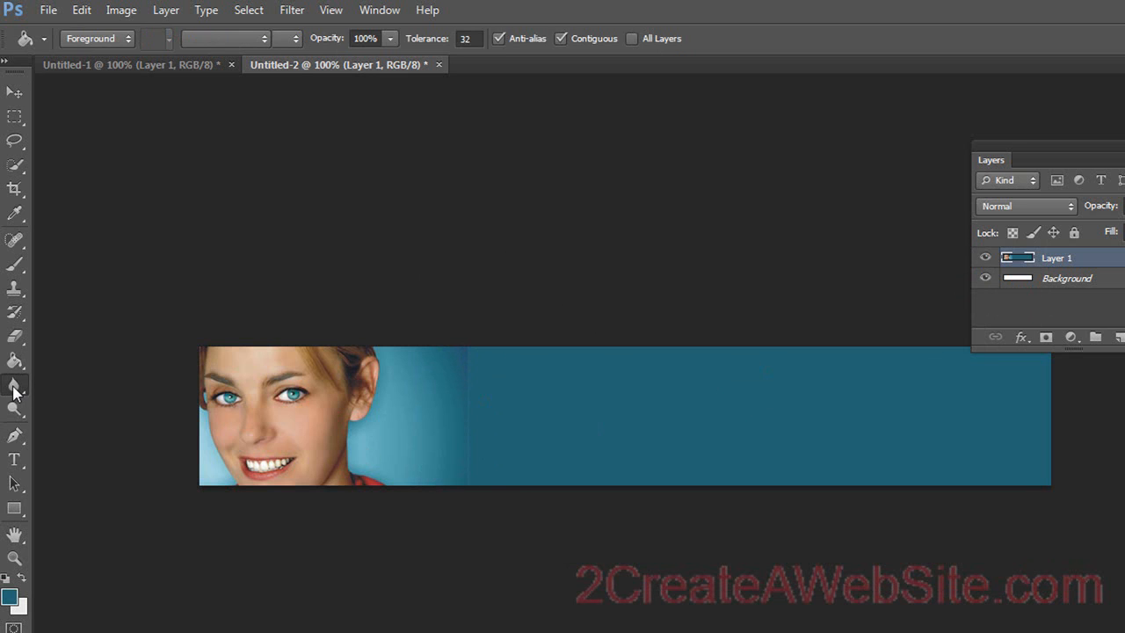
click(14, 386)
click(74, 384)
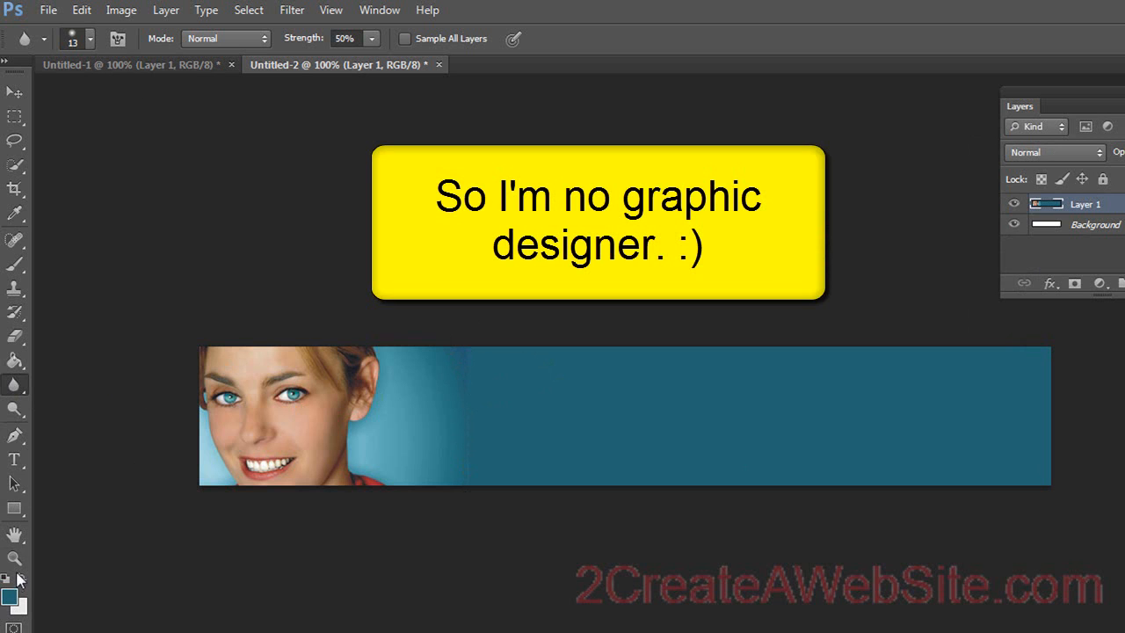
- Add the text "YourSite.com" to the banner in the near-white color #fdfdfd using the Type Tool
click(14, 460)
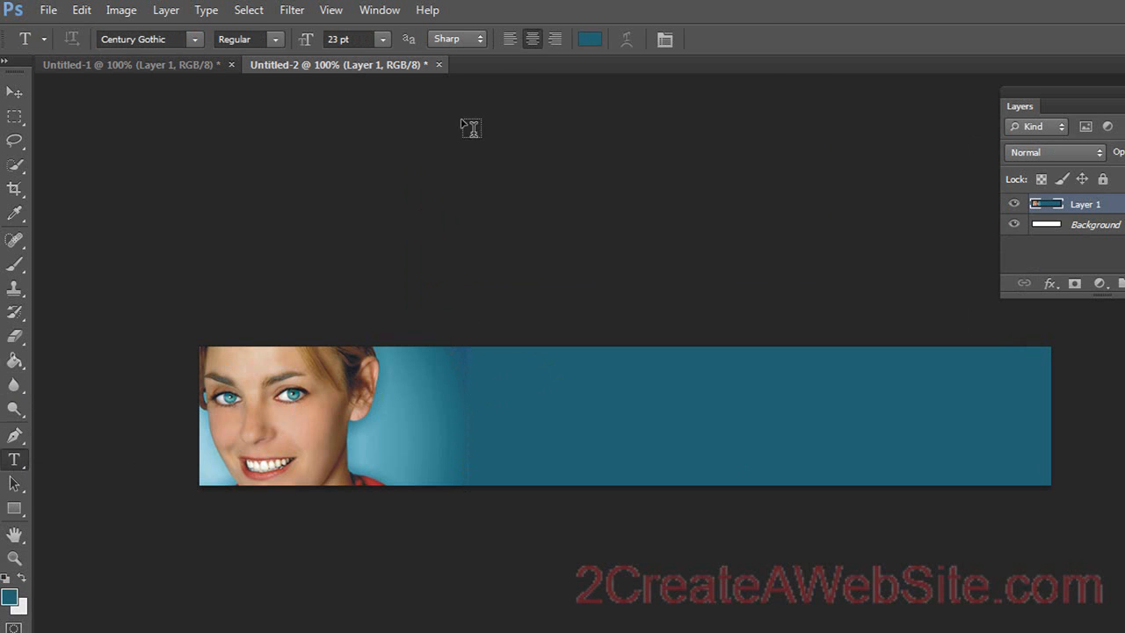
click(591, 41)
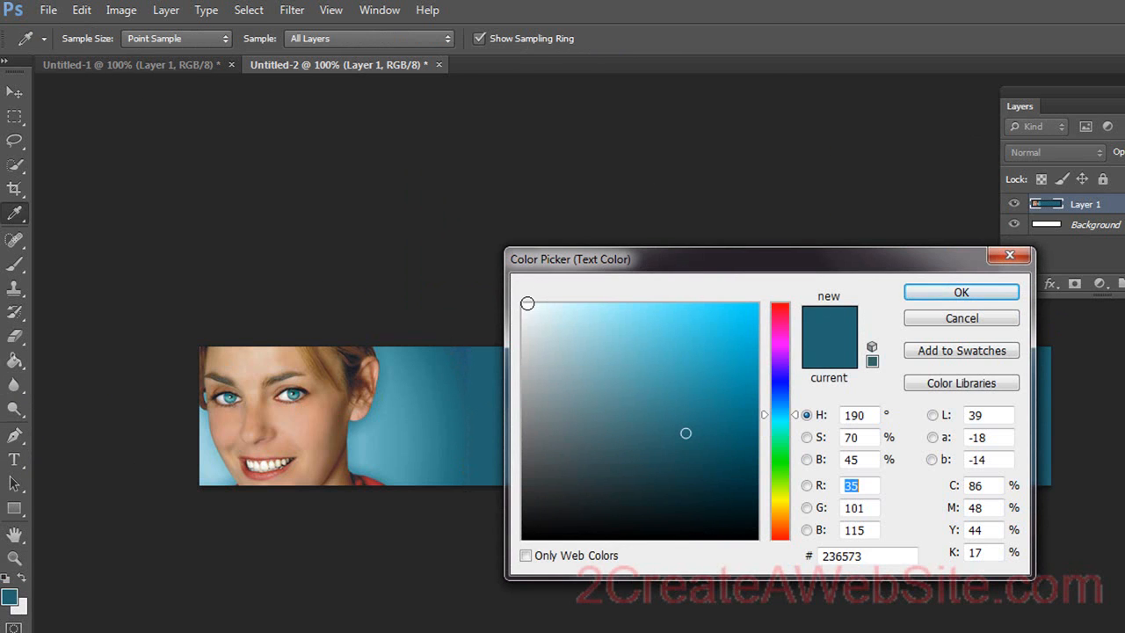
click(521, 305)
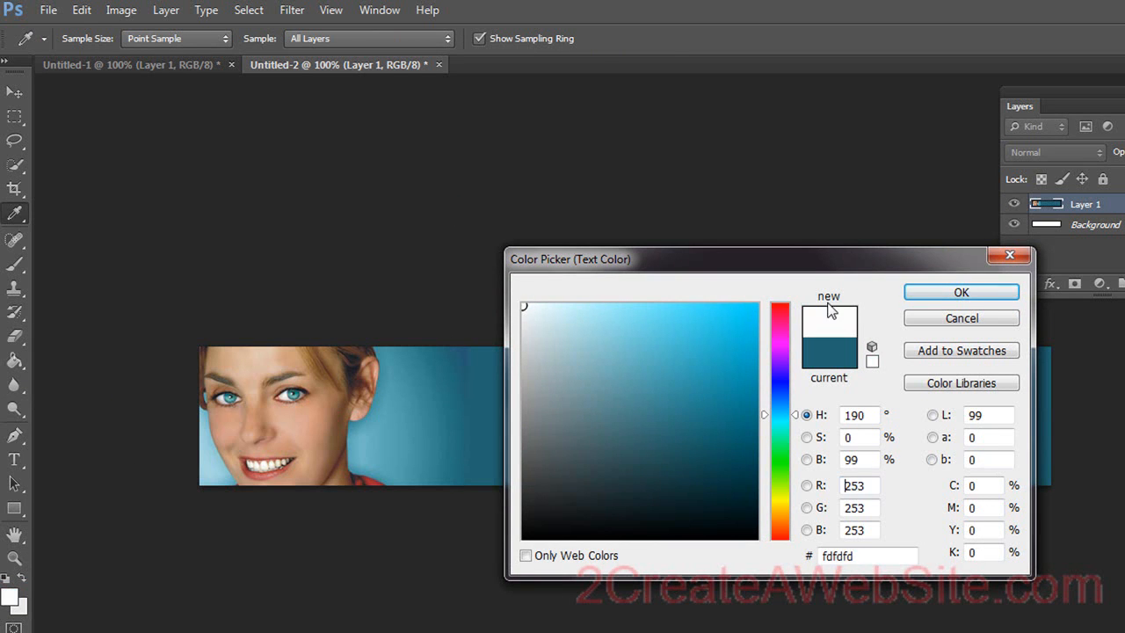
click(947, 294)
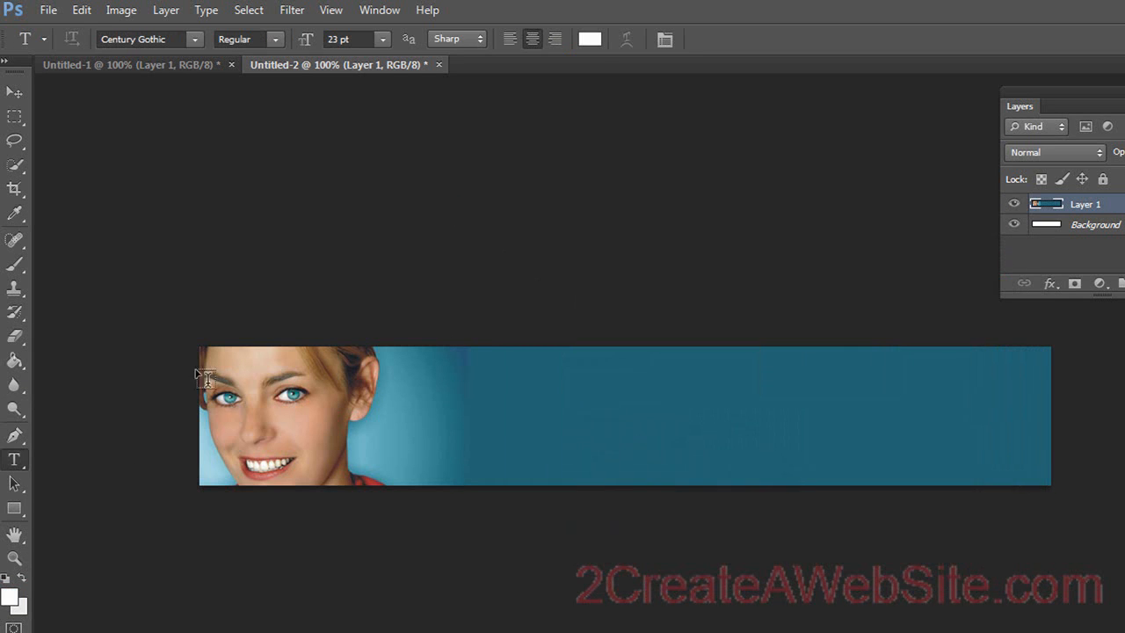
click(485, 402)
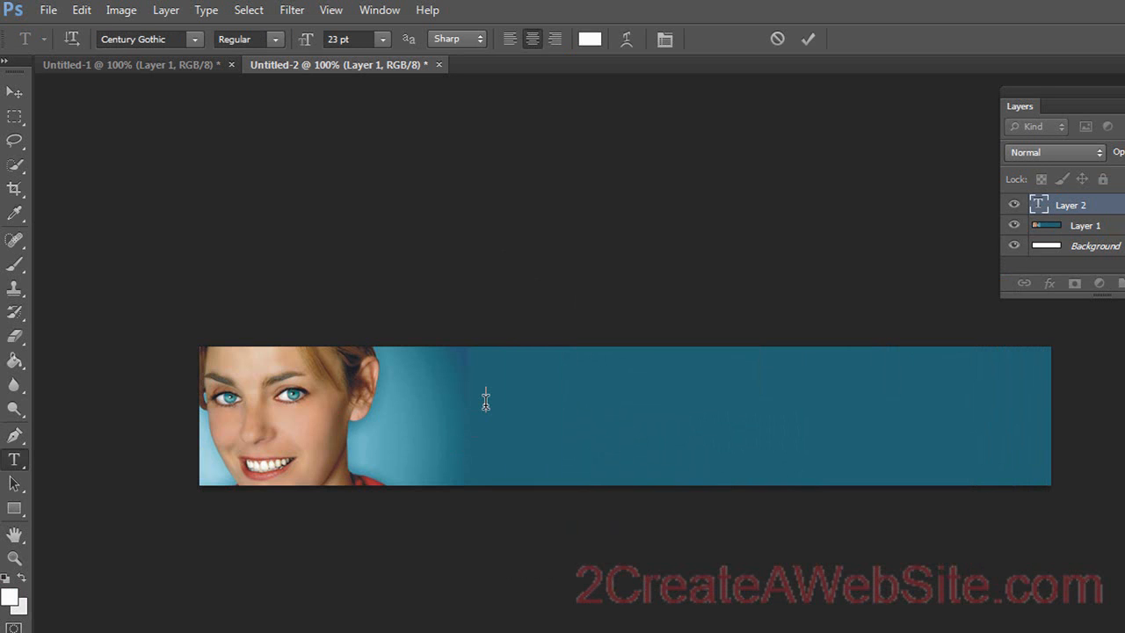
text(YourSite.com)
- Set the YourSite.com text to 60 pt and move it into the middle of the banner's teal area
key(ctrl+a)
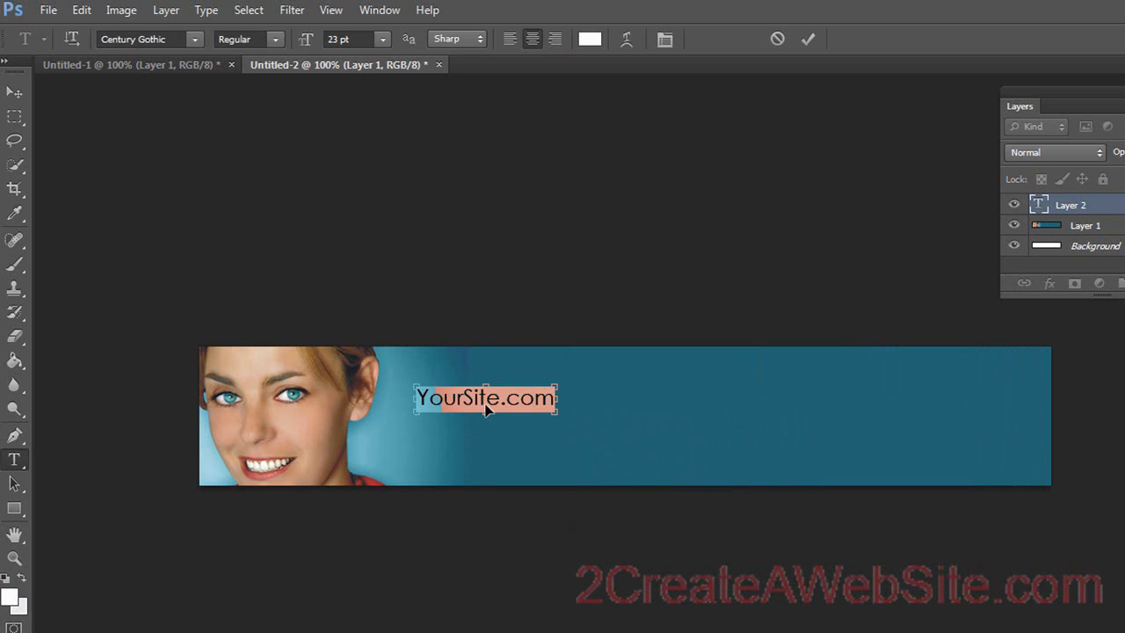
click(384, 39)
click(390, 333)
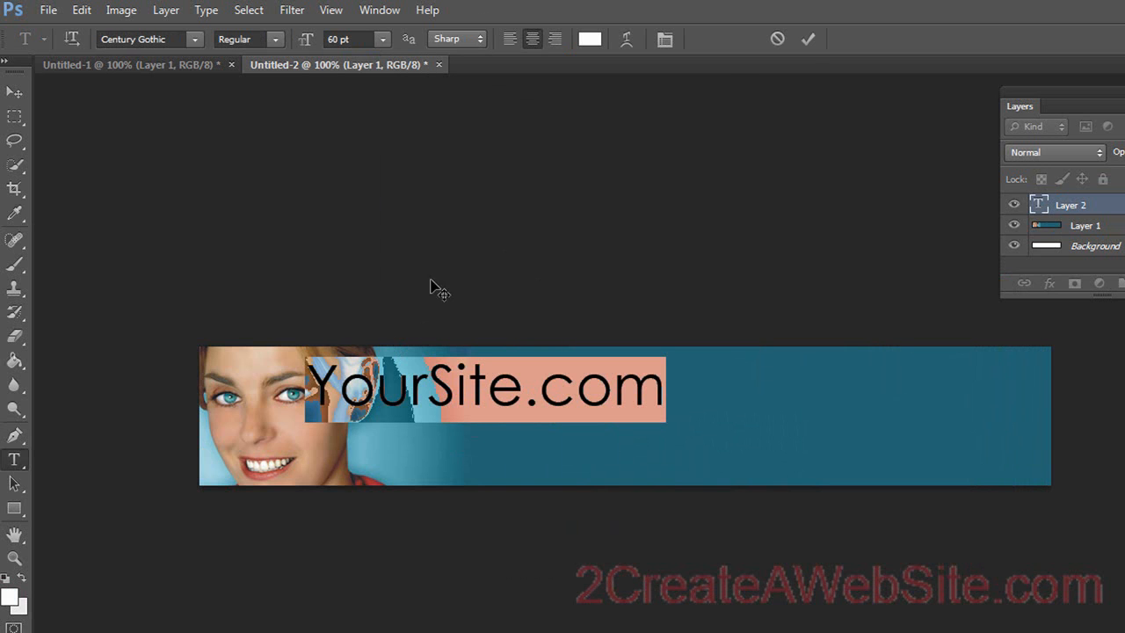
click(810, 41)
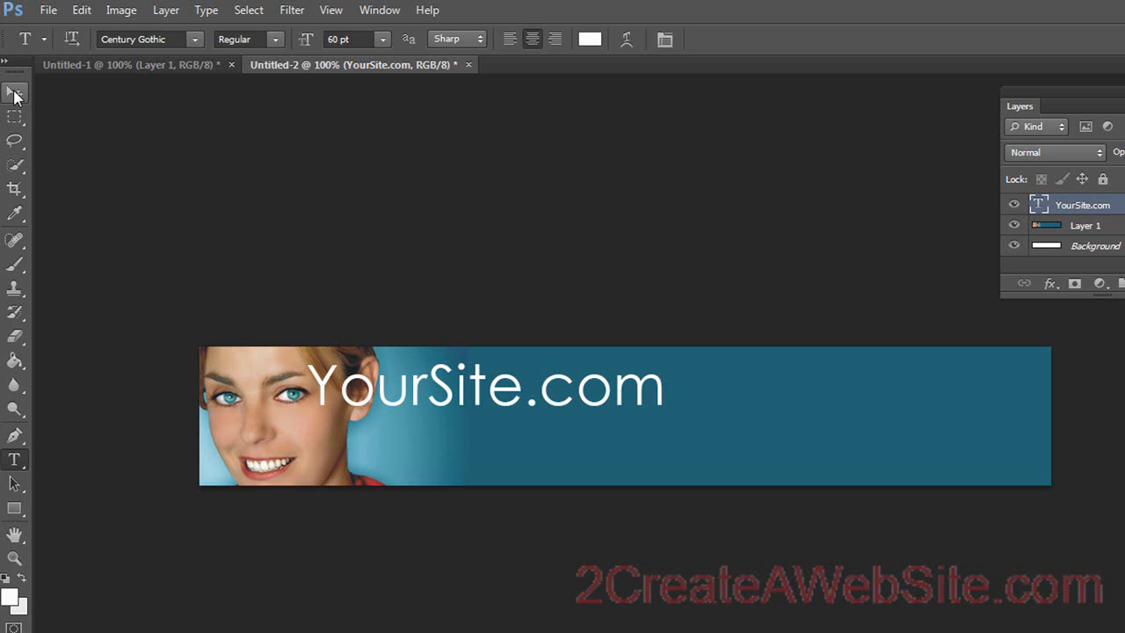
click(14, 95)
drag(427, 383, 652, 417)
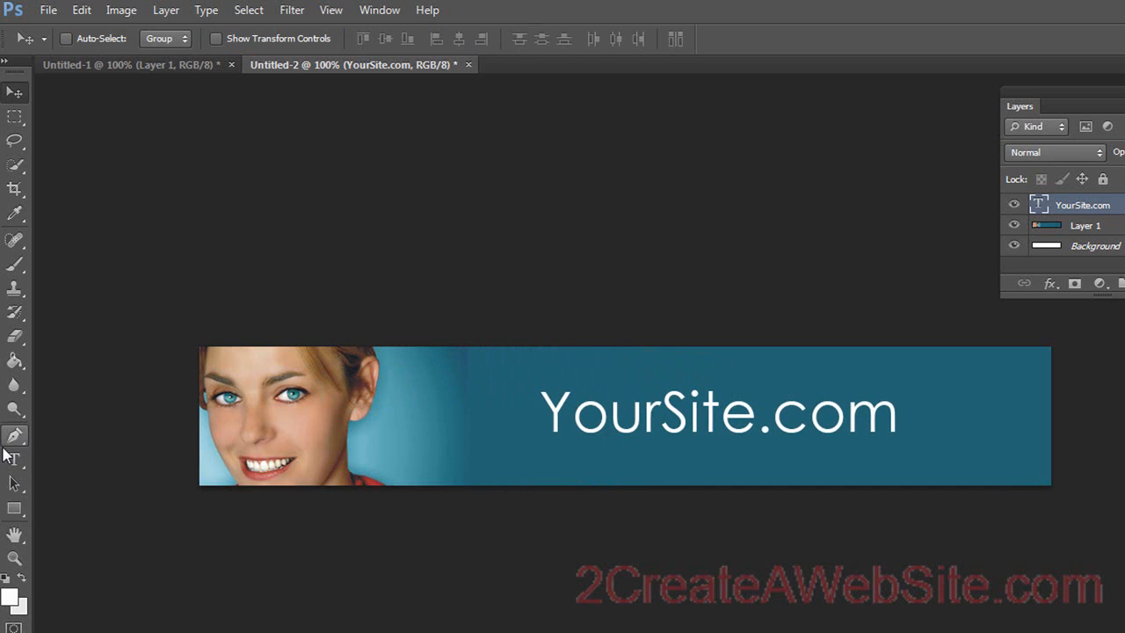
- Open the Save for Web export for the finished banner
click(48, 11)
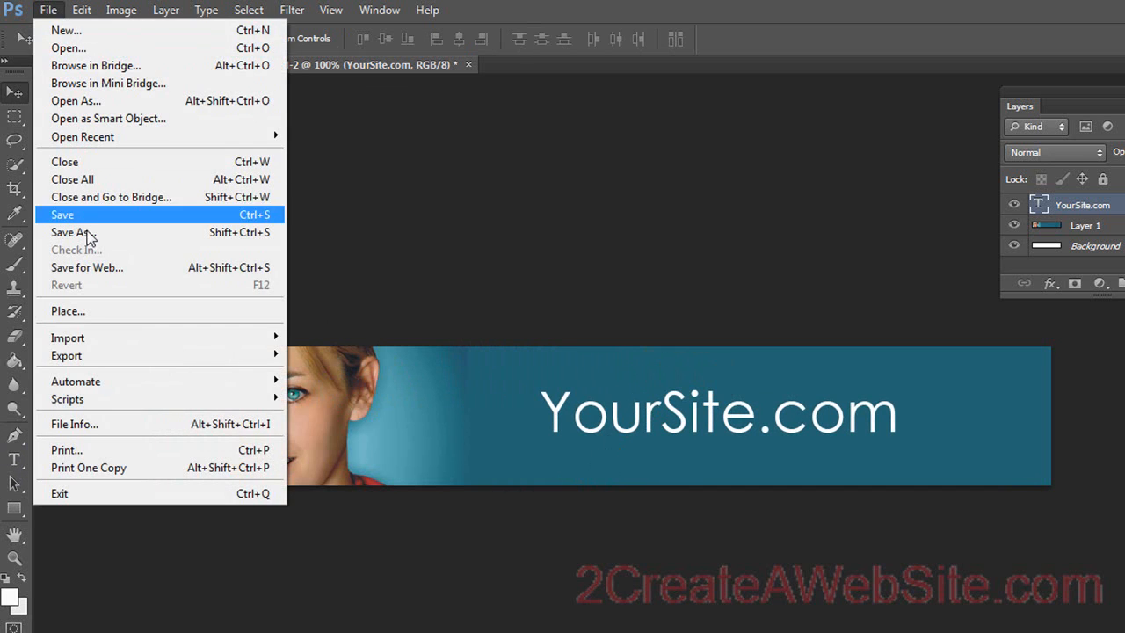
click(88, 269)
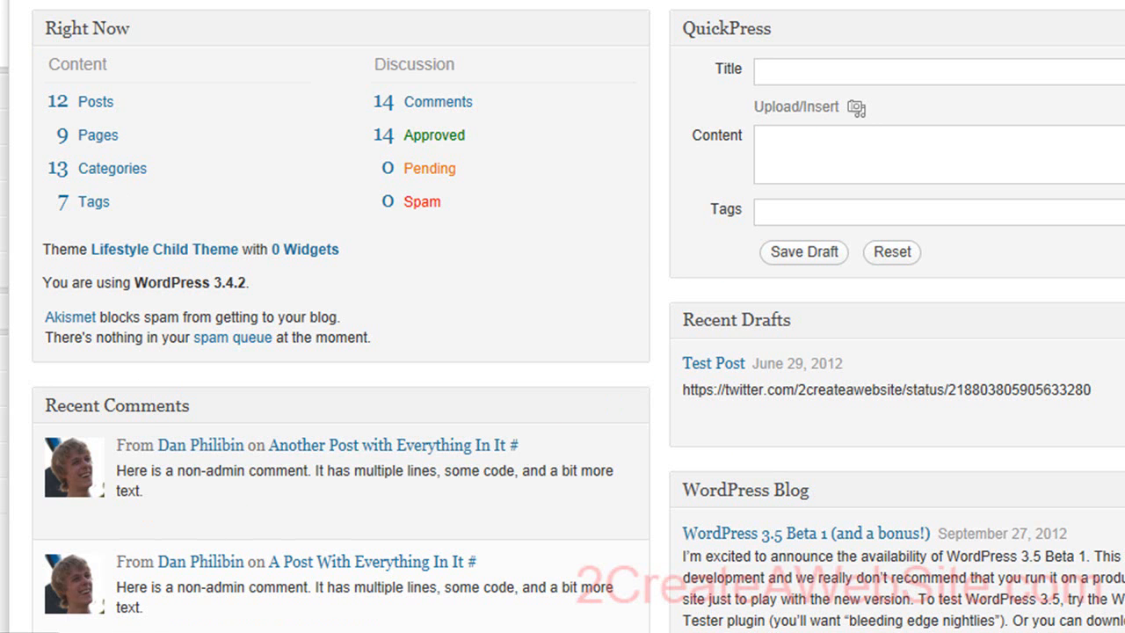
- Switch to the WordPress site, view its current header on the front page, and open the theme's Header settings
click(114, 2)
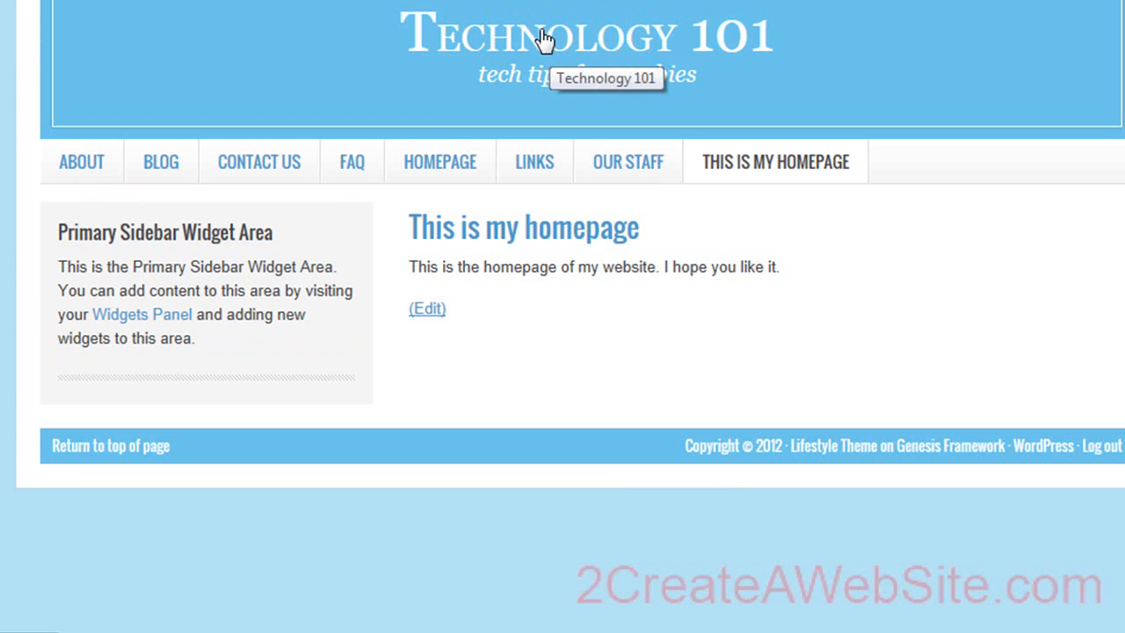
mouse_move(26, 2)
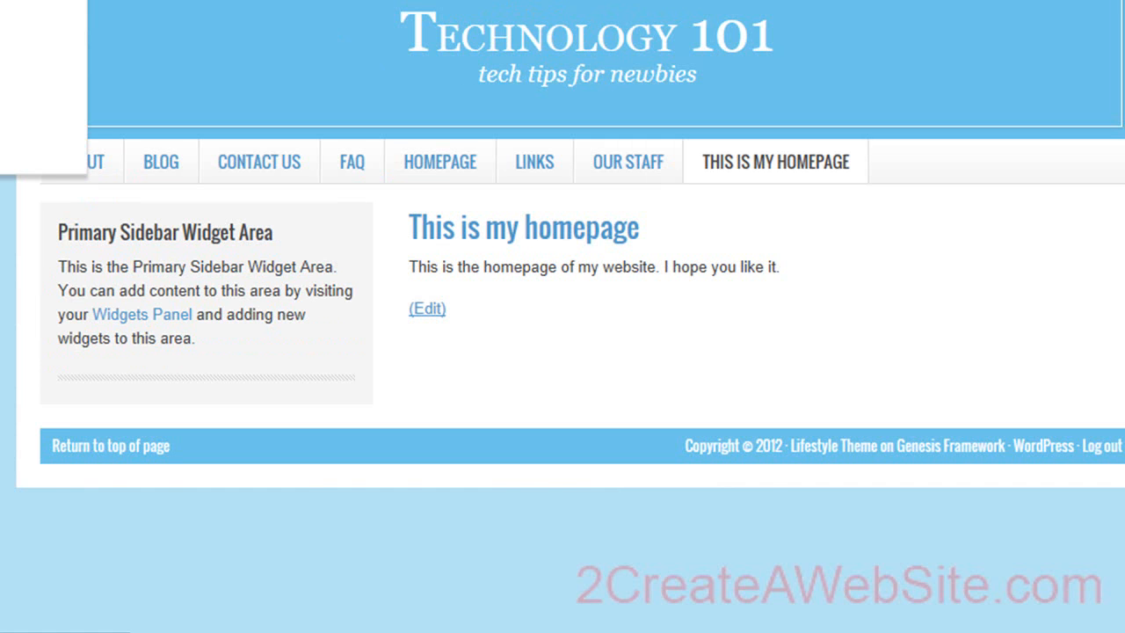
click(9, 4)
mouse_move(3, 353)
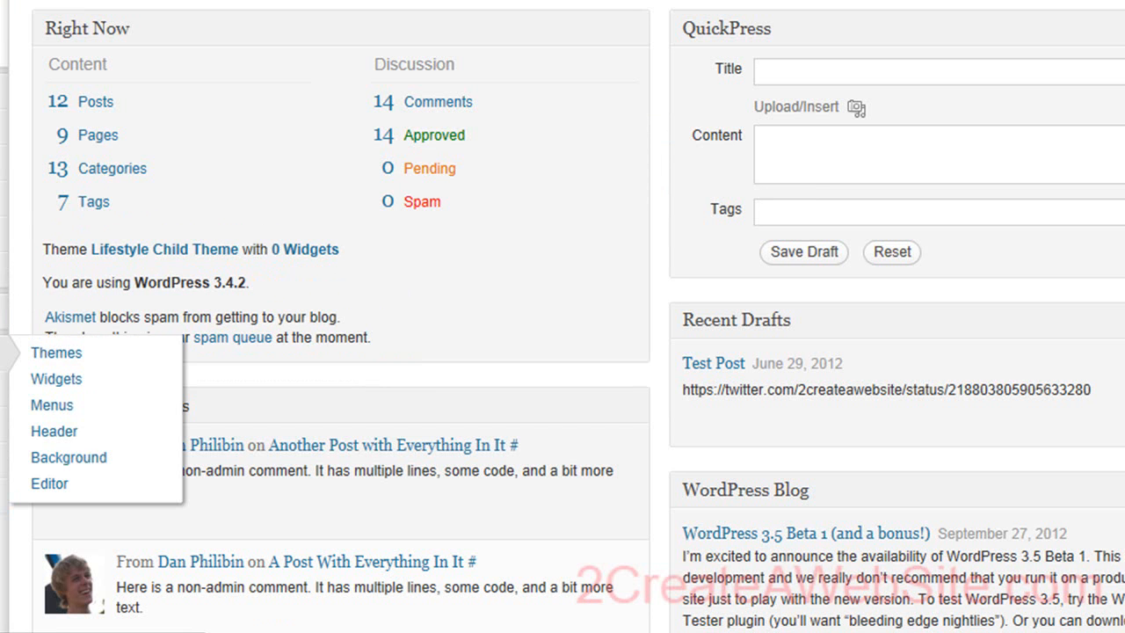
click(66, 437)
- Turn off showing header text with the image and save the custom header changes
scroll(252, 417, down, 8)
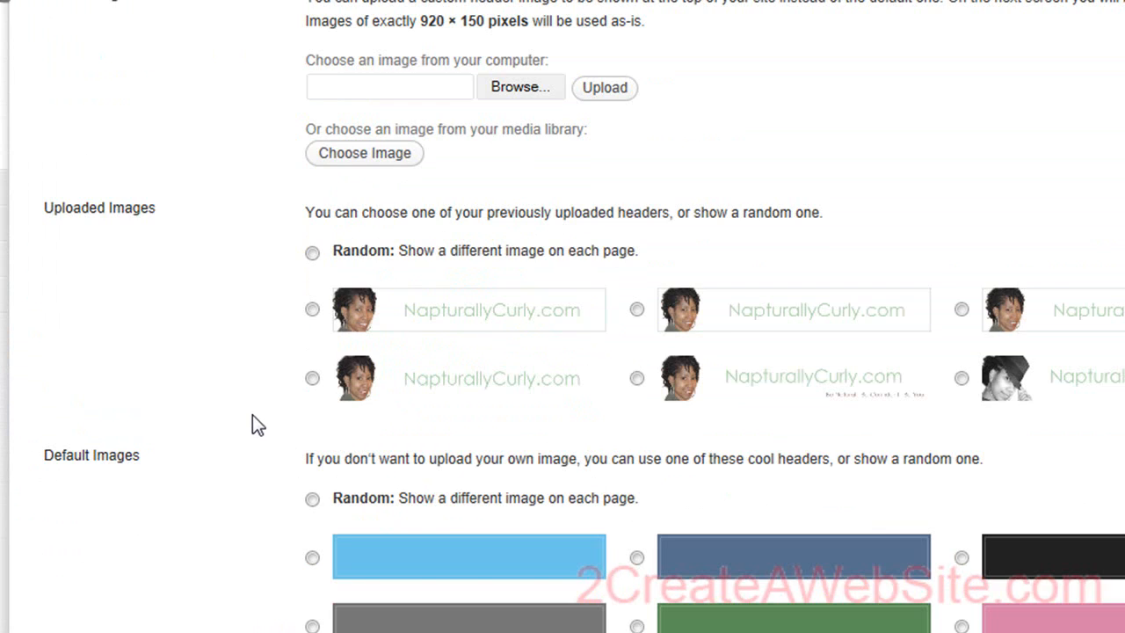
scroll(252, 416, down, 4)
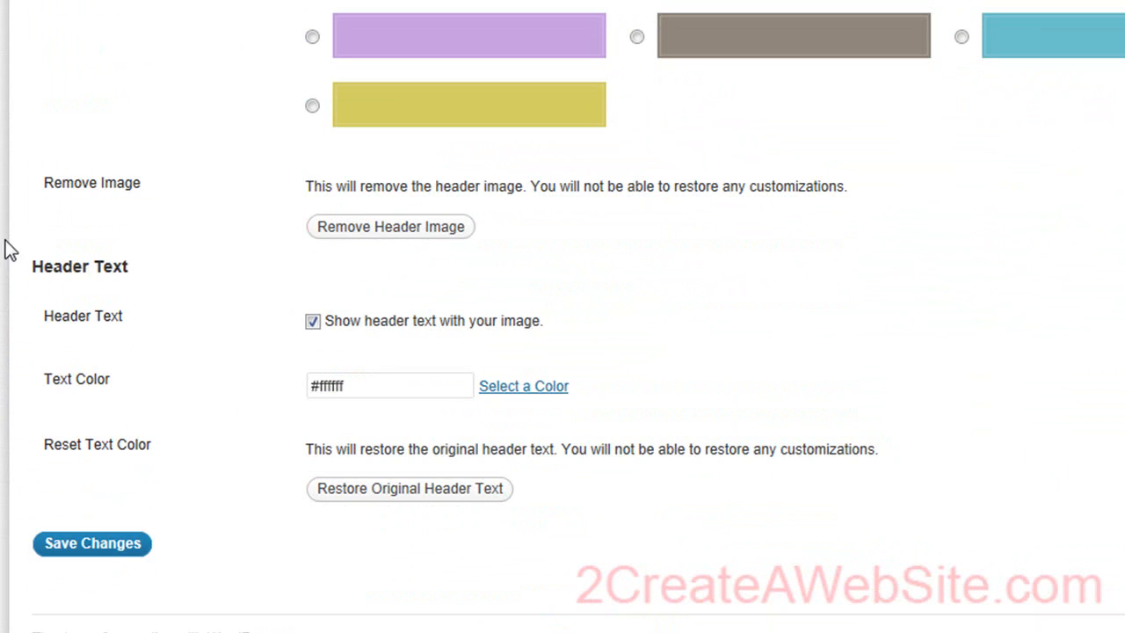
click(313, 322)
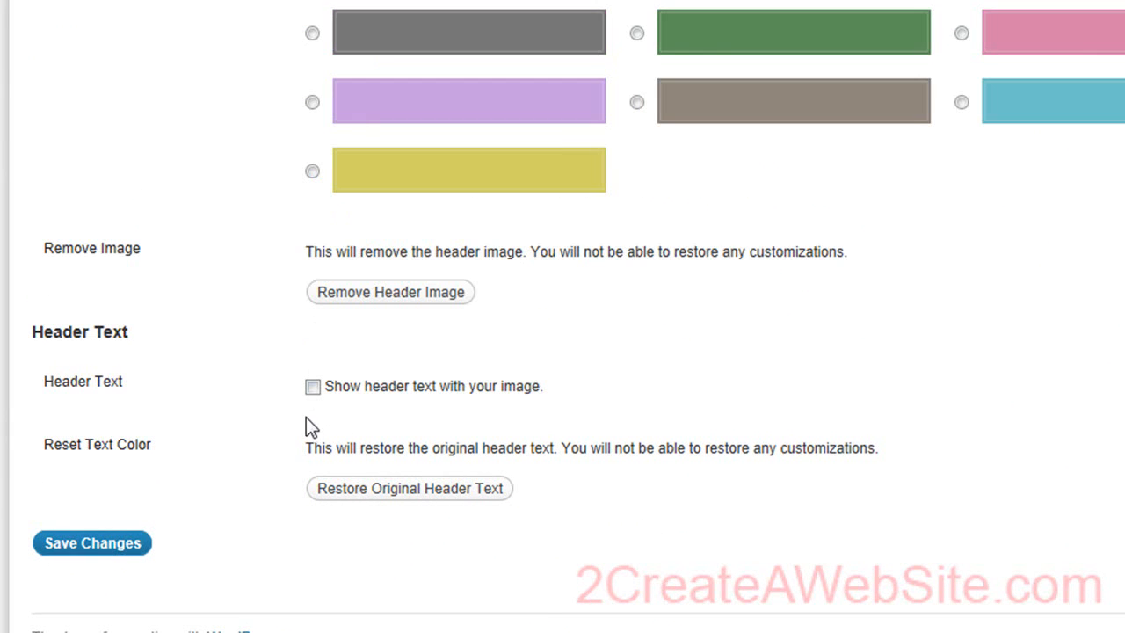
click(103, 552)
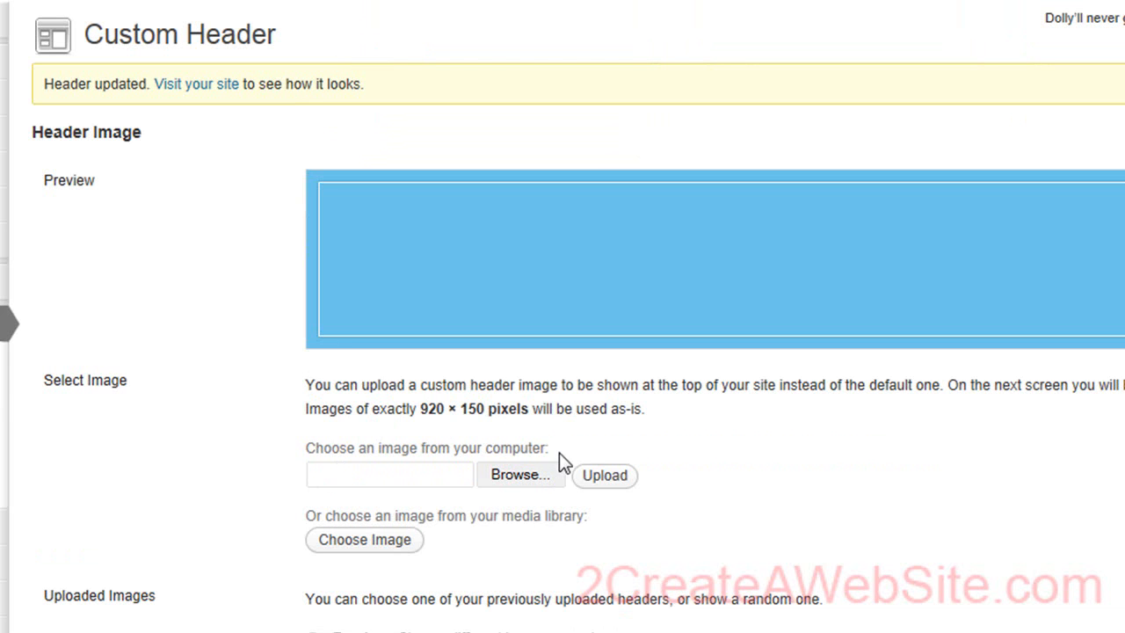
- Choose the exported banner file from the computer's desktop and upload it as the site's custom header image
click(517, 476)
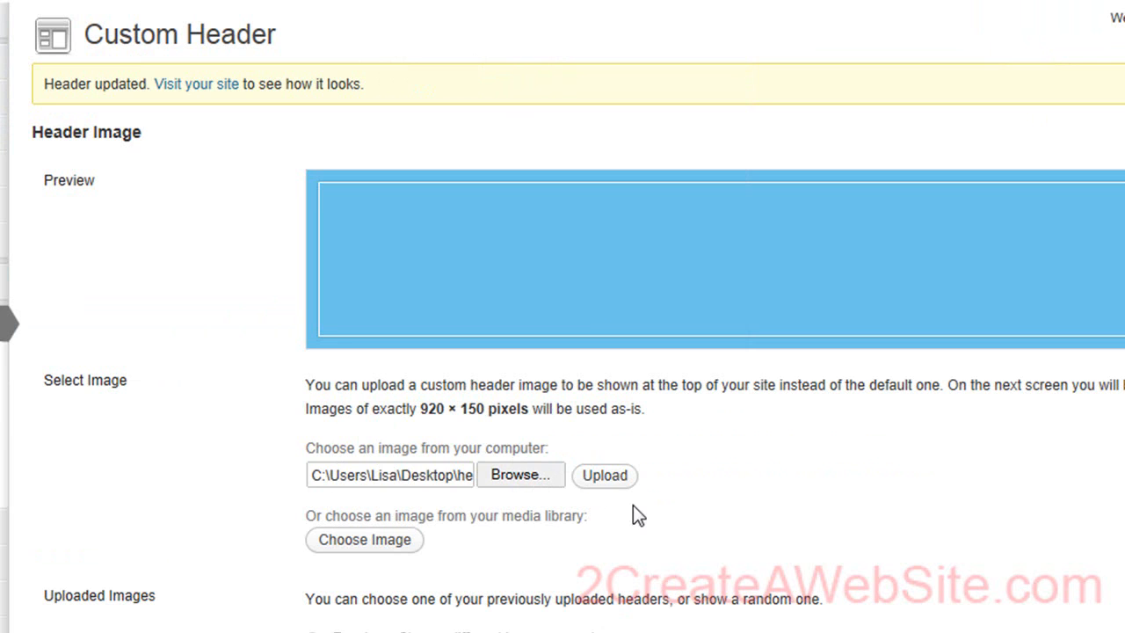
click(606, 480)
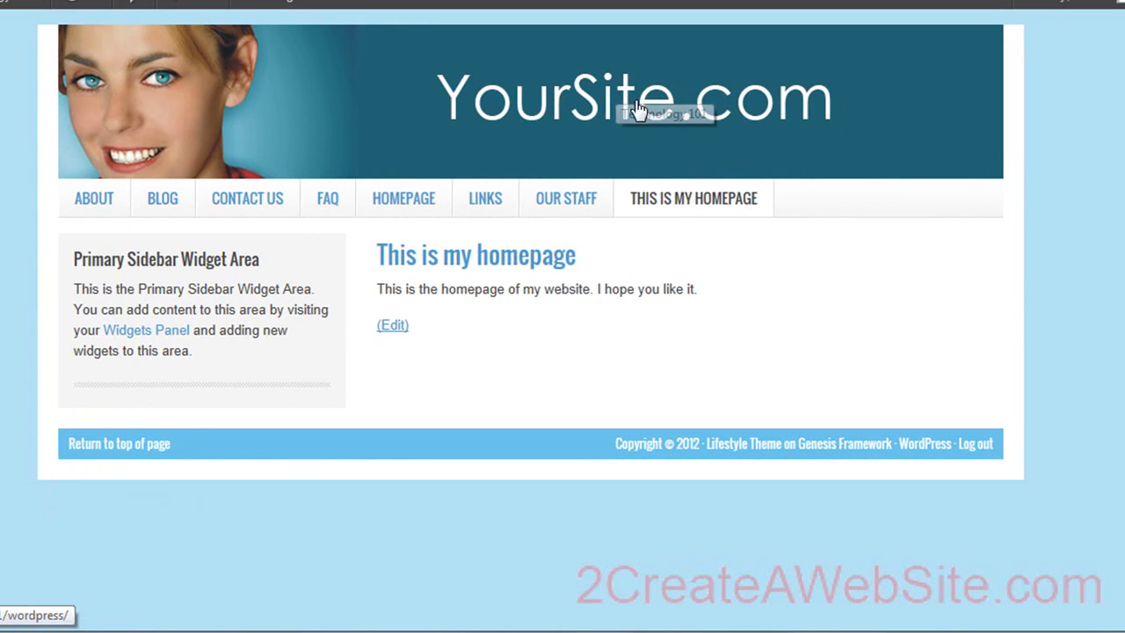
- Set the Genesis theme's Color Style to Teal, save the theme settings and view the site
mouse_move(4, 2)
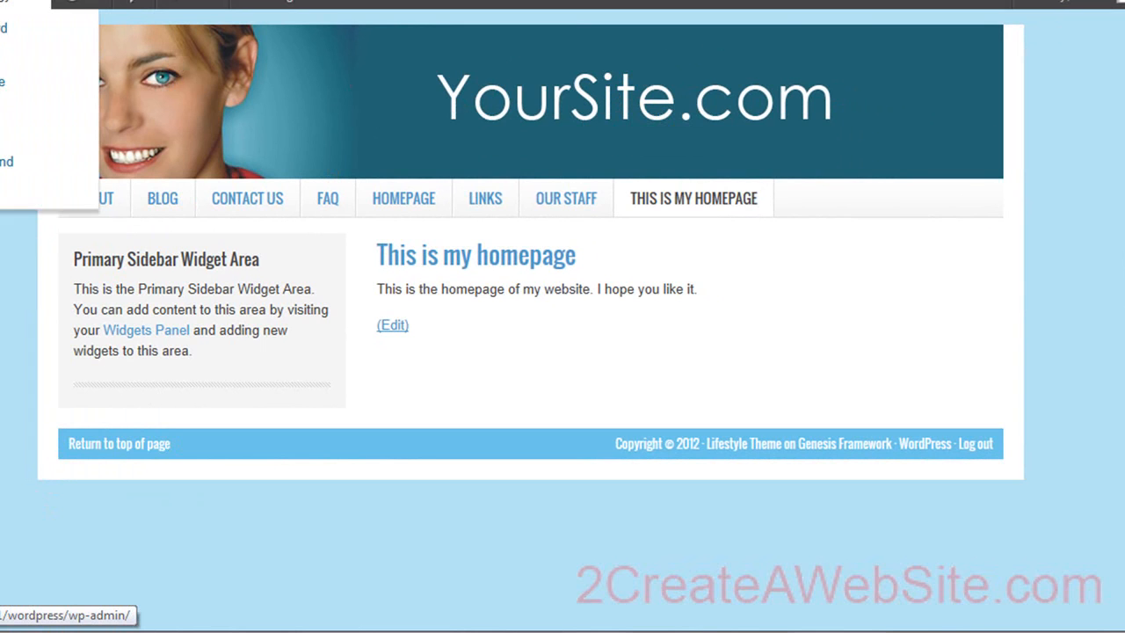
click(4, 28)
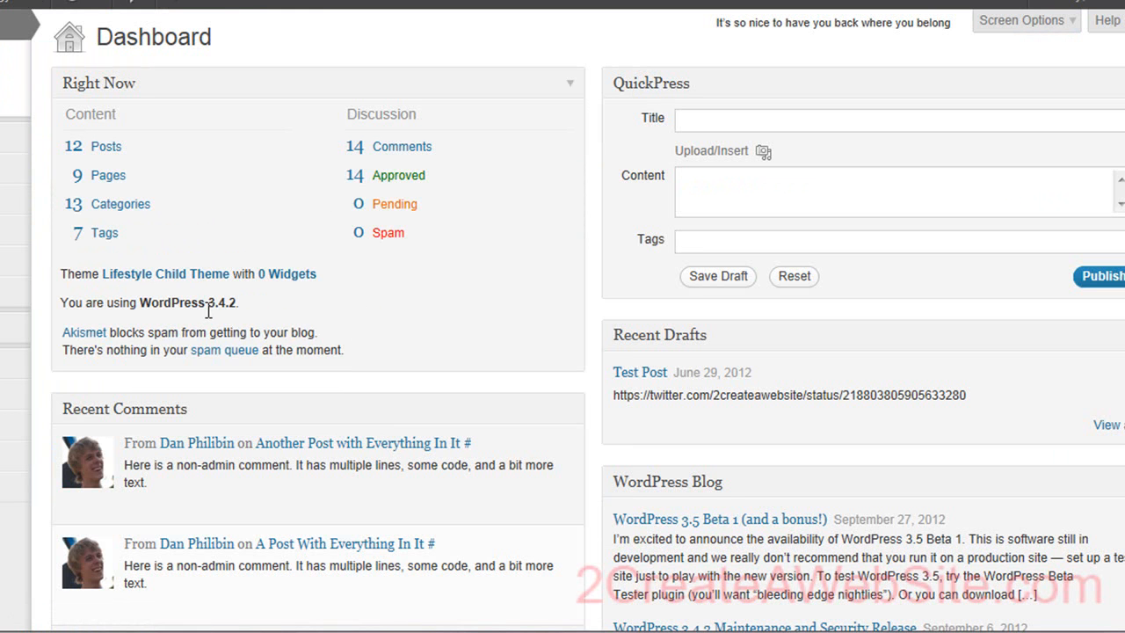
mouse_move(17, 327)
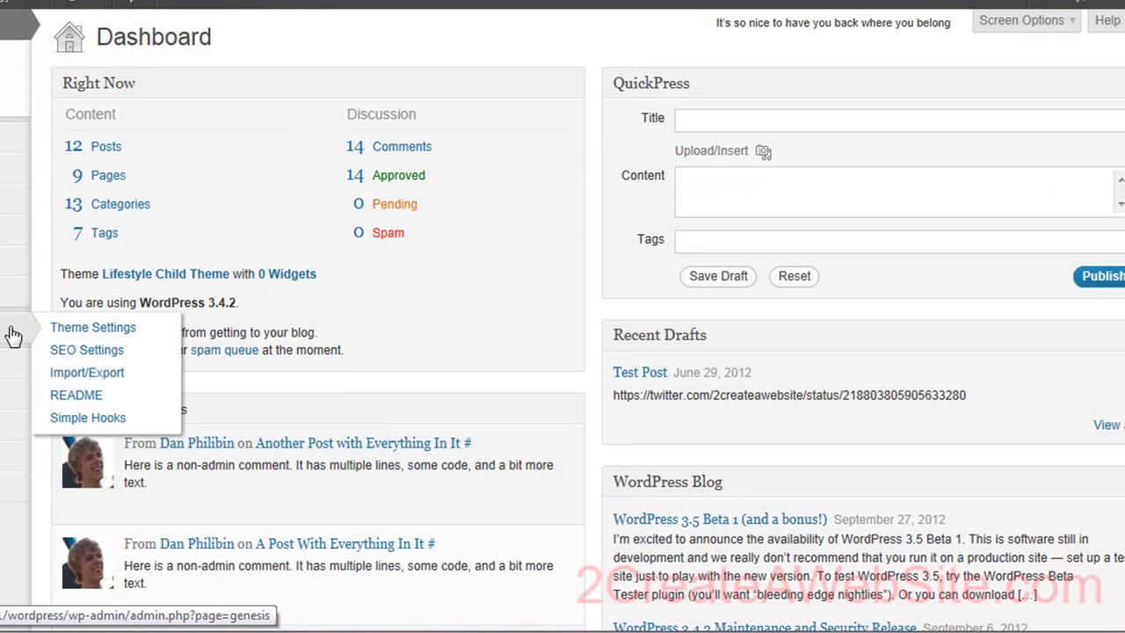
click(91, 332)
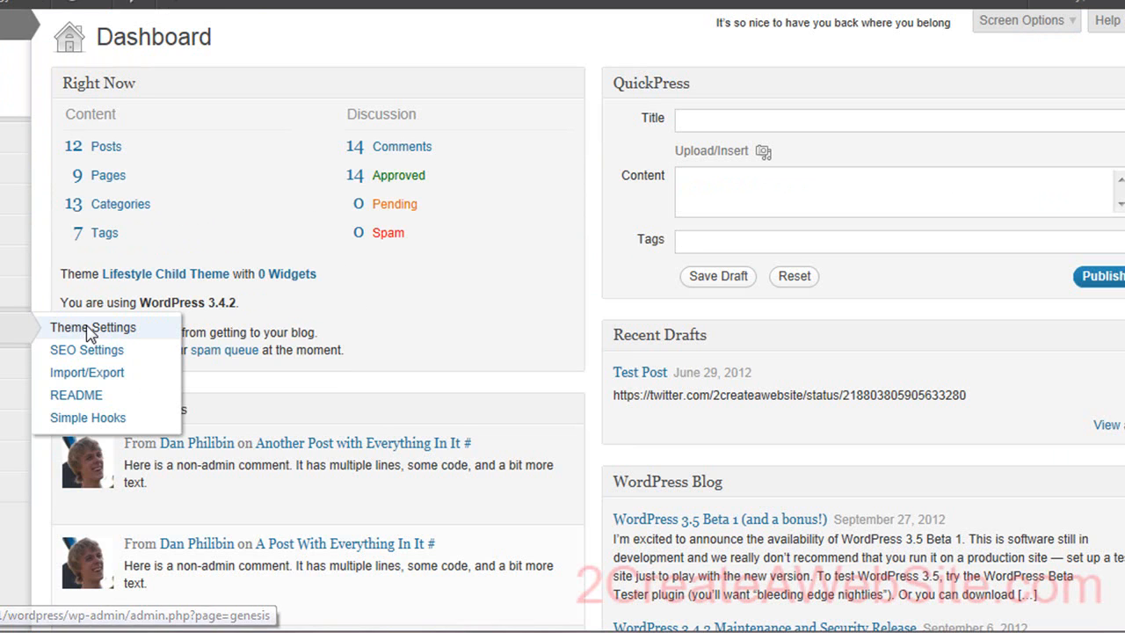
click(197, 355)
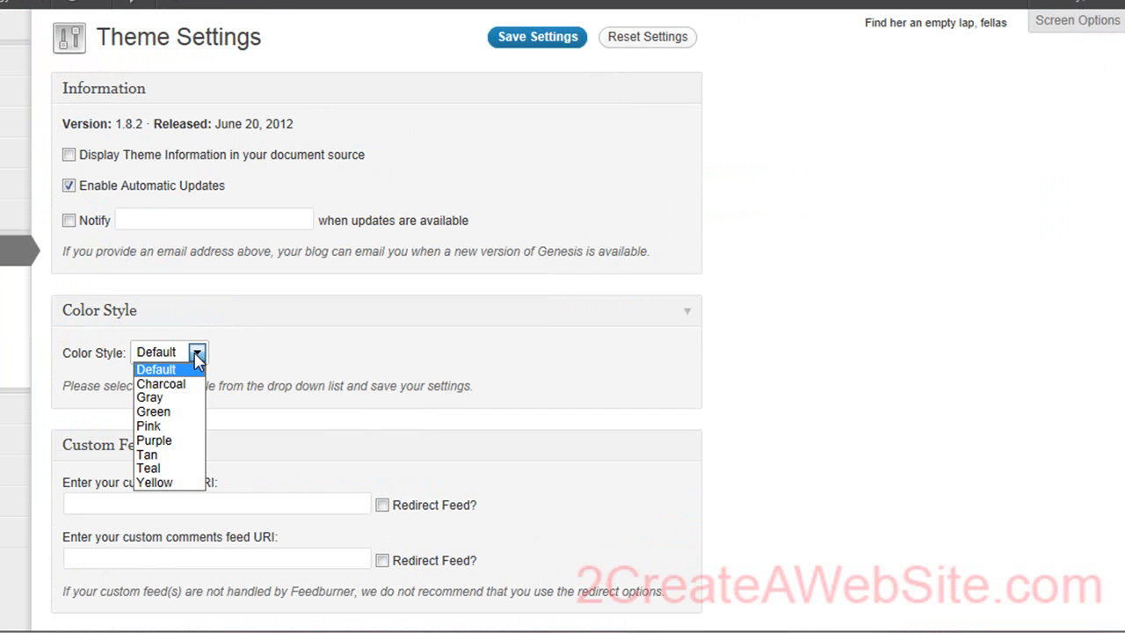
click(150, 468)
click(528, 40)
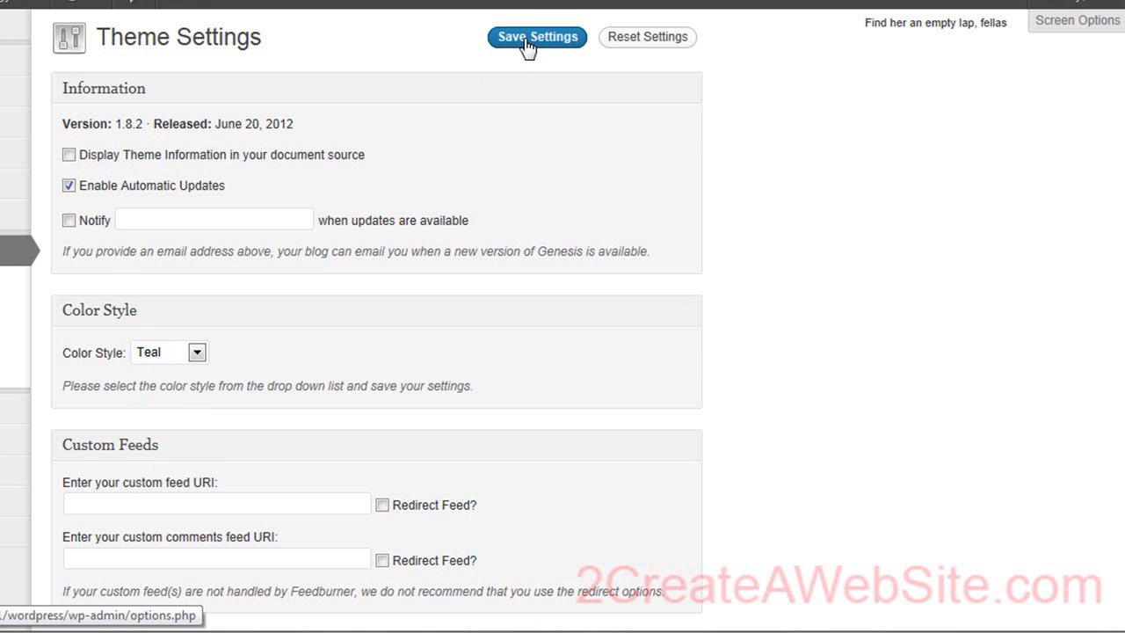
click(2, 3)
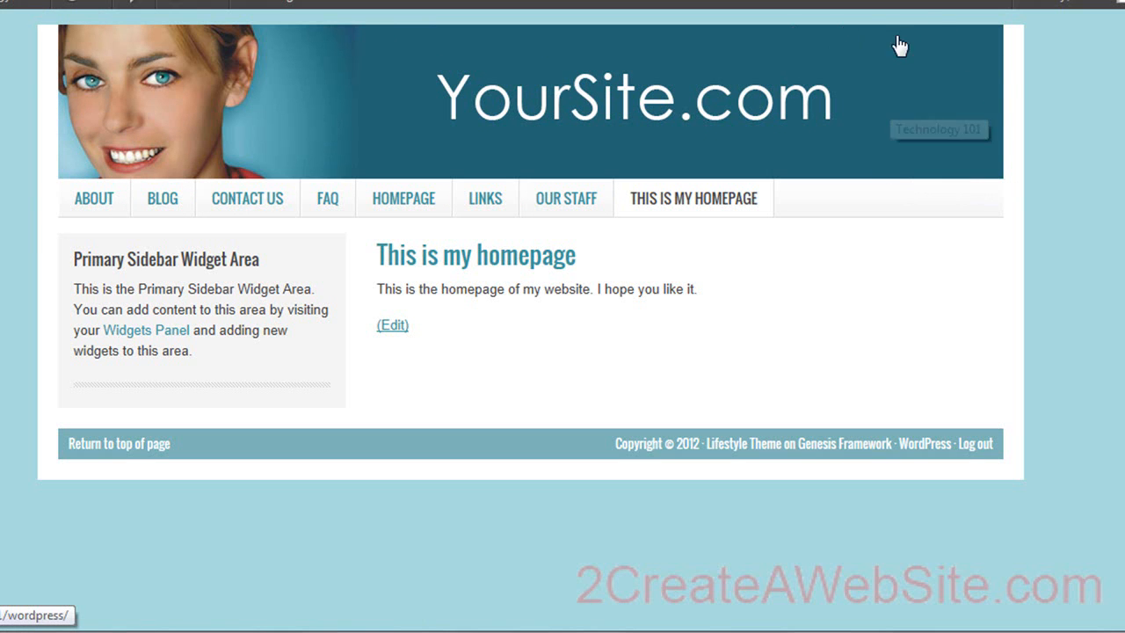
- Open the Widgets settings and examine the available widgets and the theme's header, sidebar, home and footer widget areas
mouse_move(5, 2)
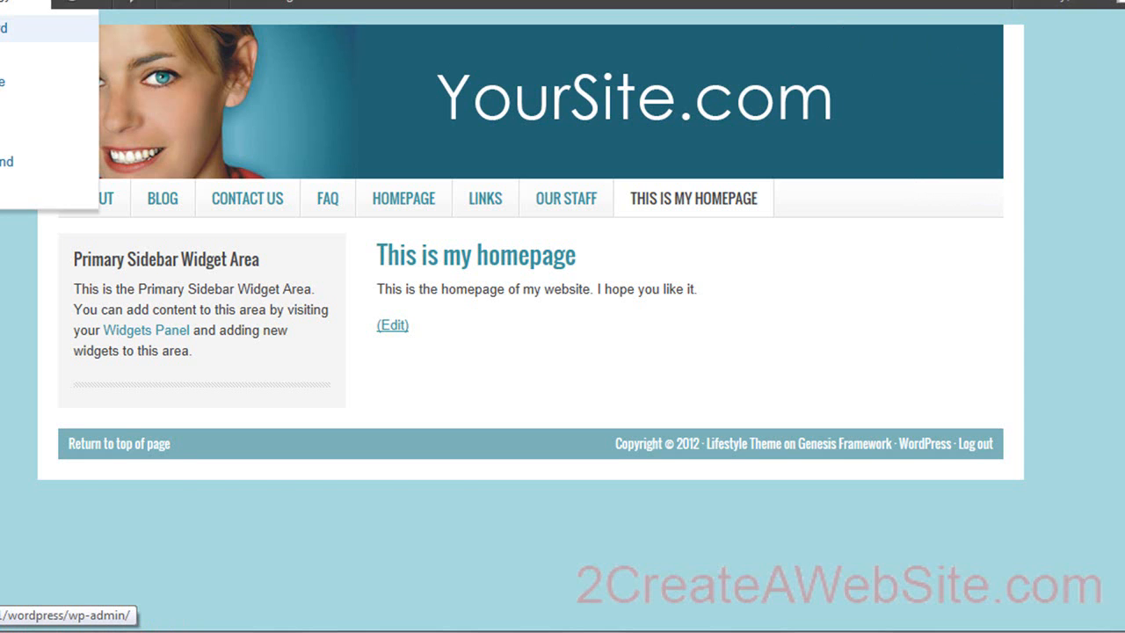
click(5, 27)
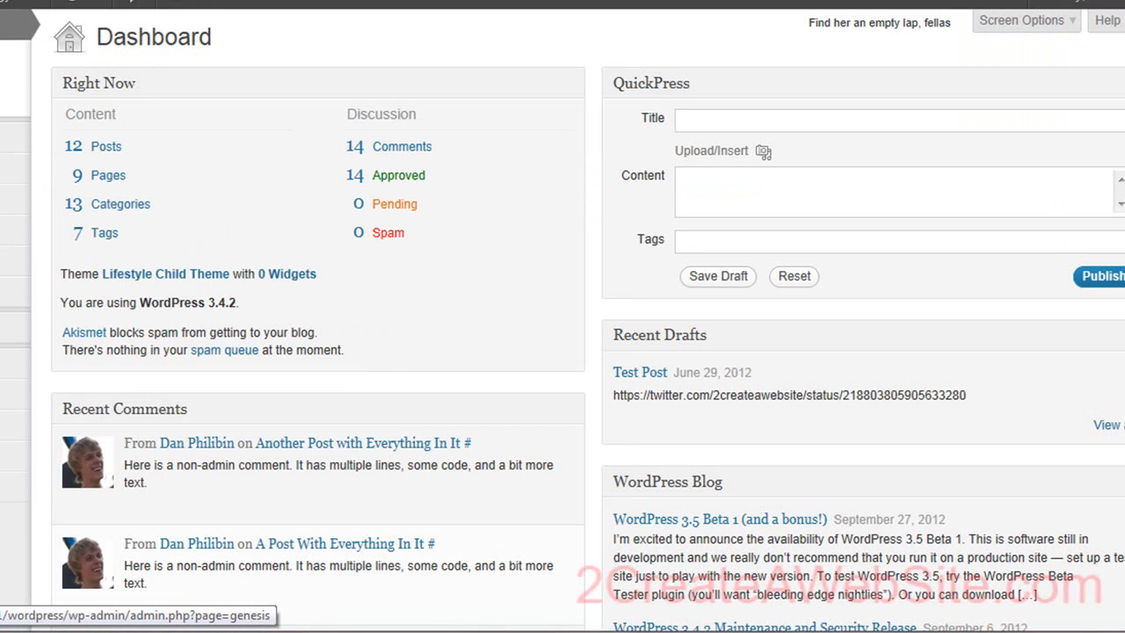
mouse_move(18, 327)
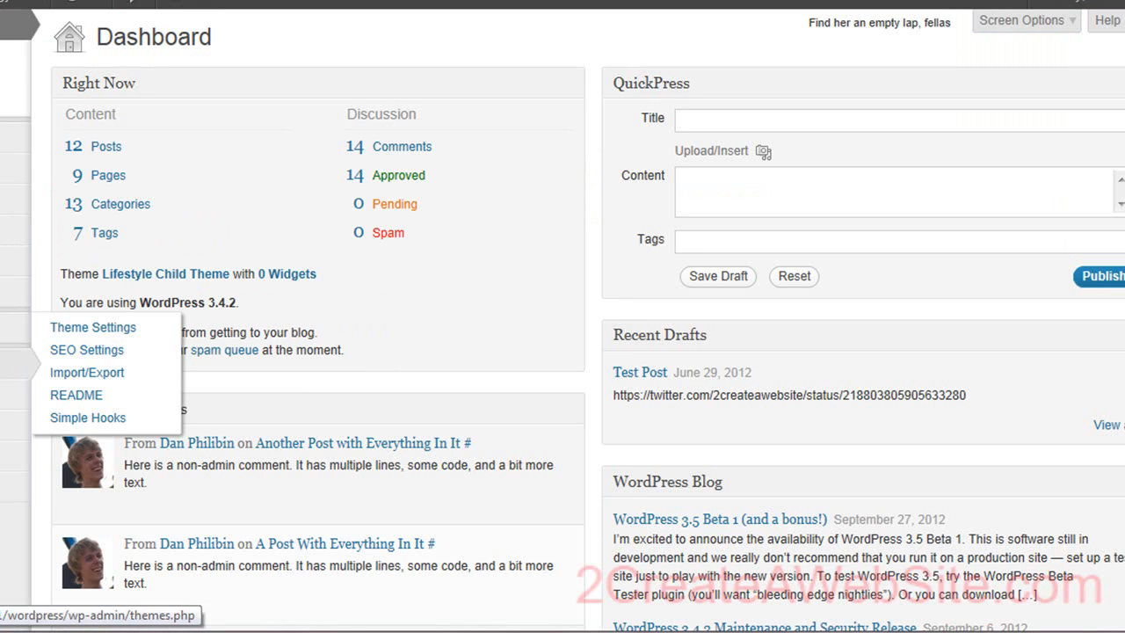
mouse_move(19, 365)
click(60, 388)
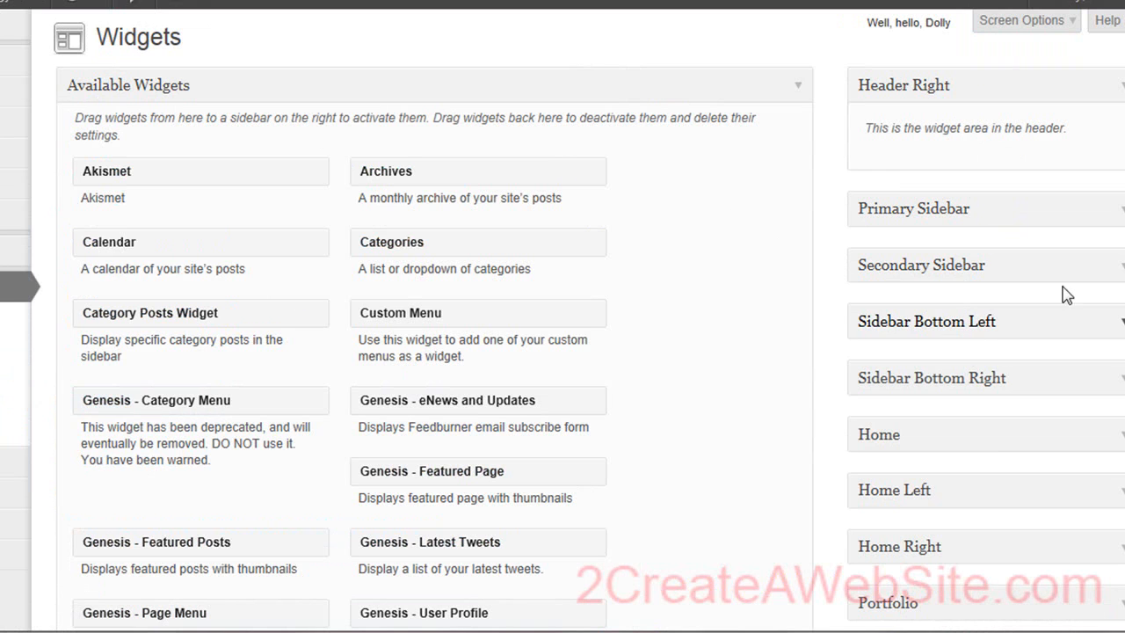
scroll(975, 341, down, 3)
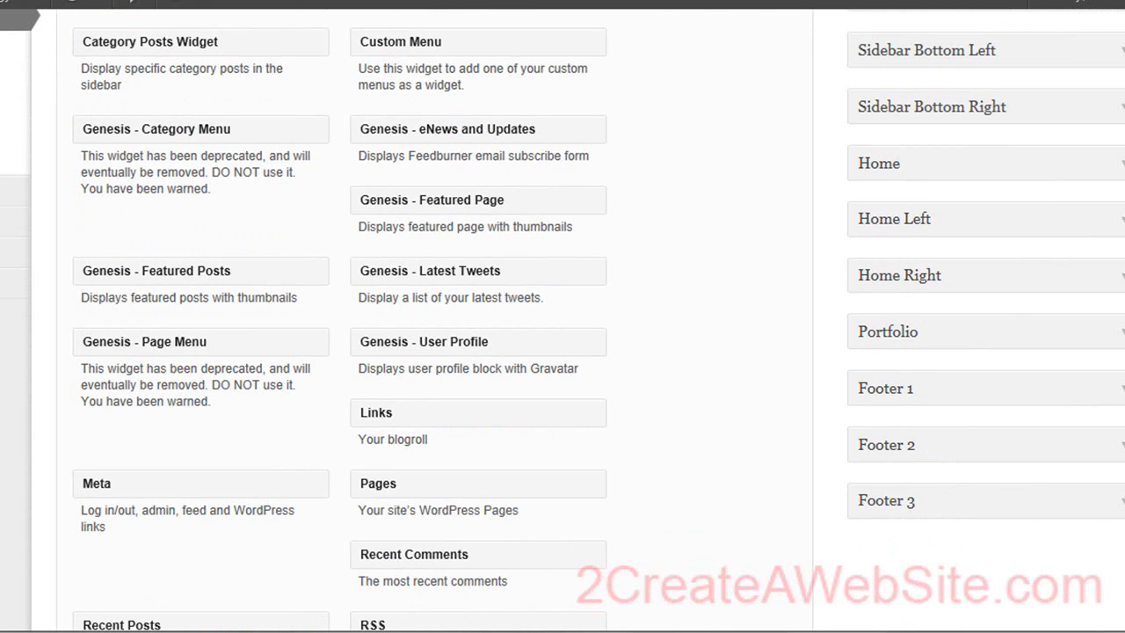
scroll(562, 316, down, 1)
scroll(563, 317, up, 3)
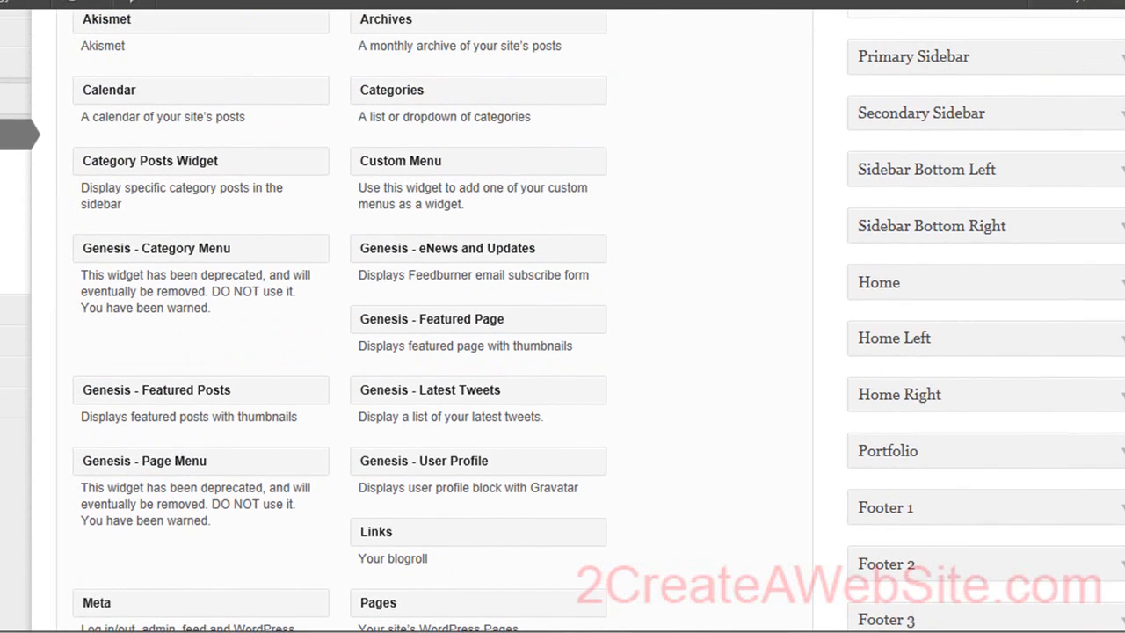
- Add a Text widget to the Header Right widget area and place the cursor in its content box
scroll(563, 317, up, 2)
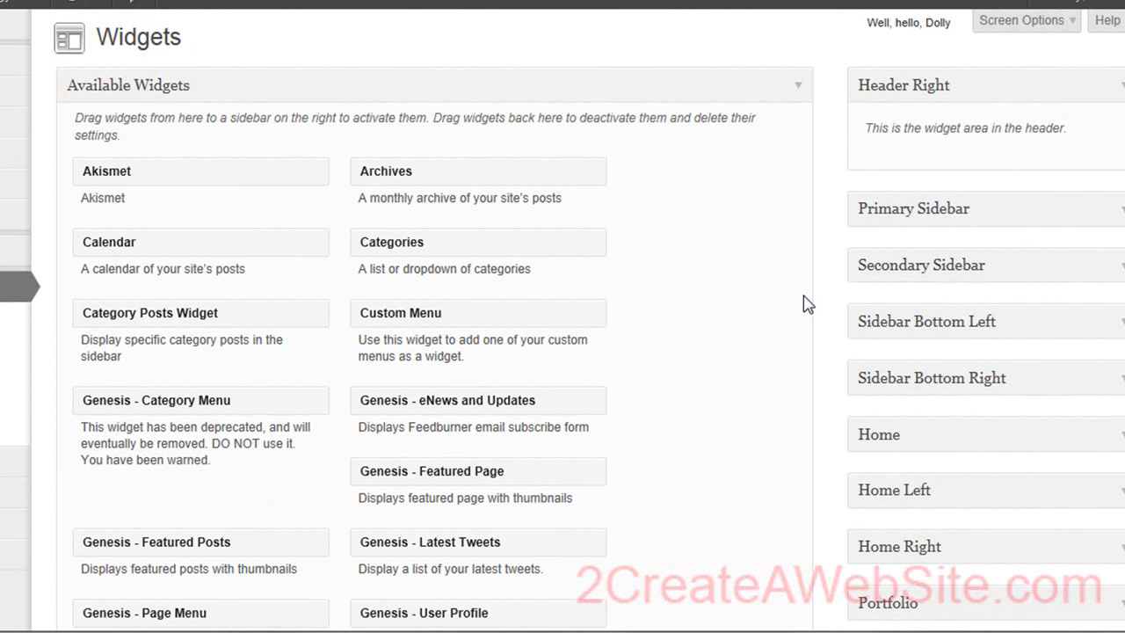
scroll(563, 317, down, 6)
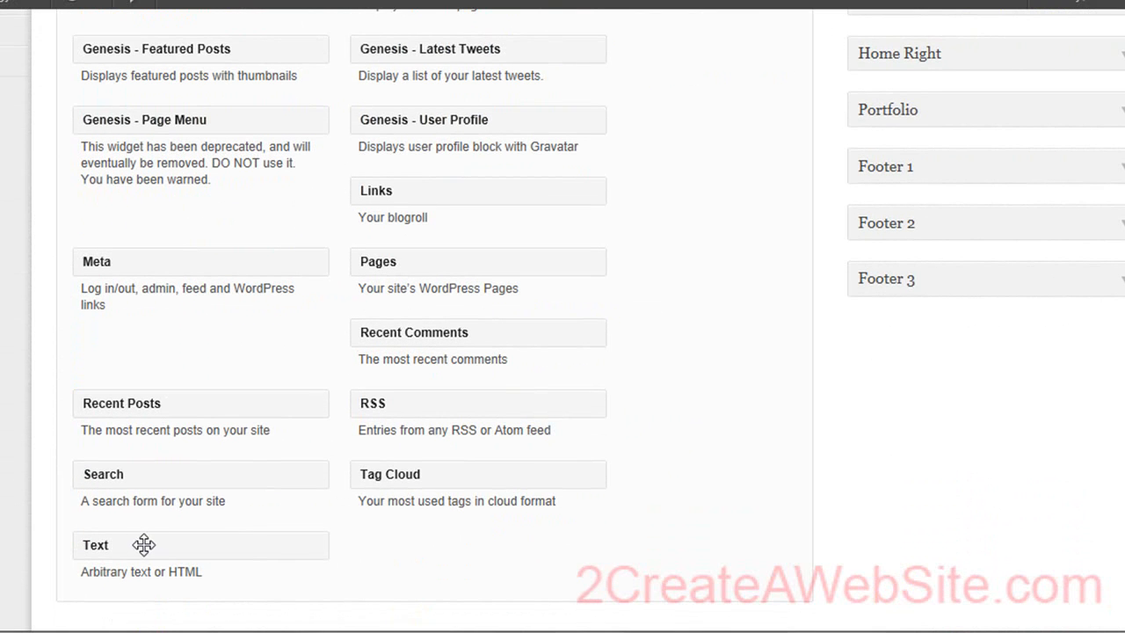
drag(141, 550, 932, 98)
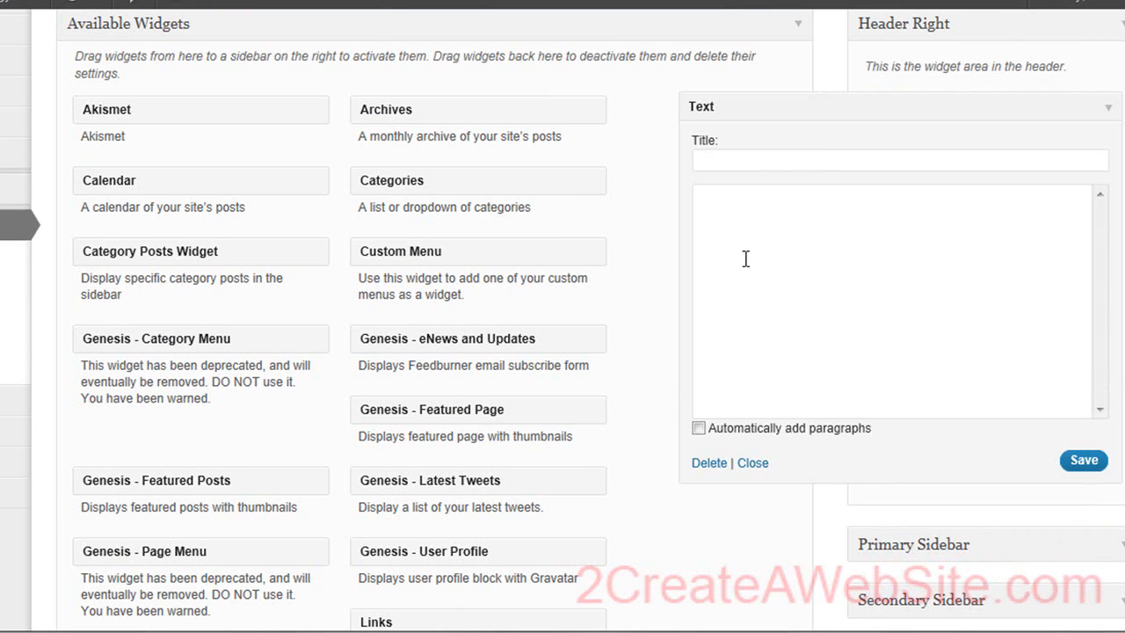
click(749, 207)
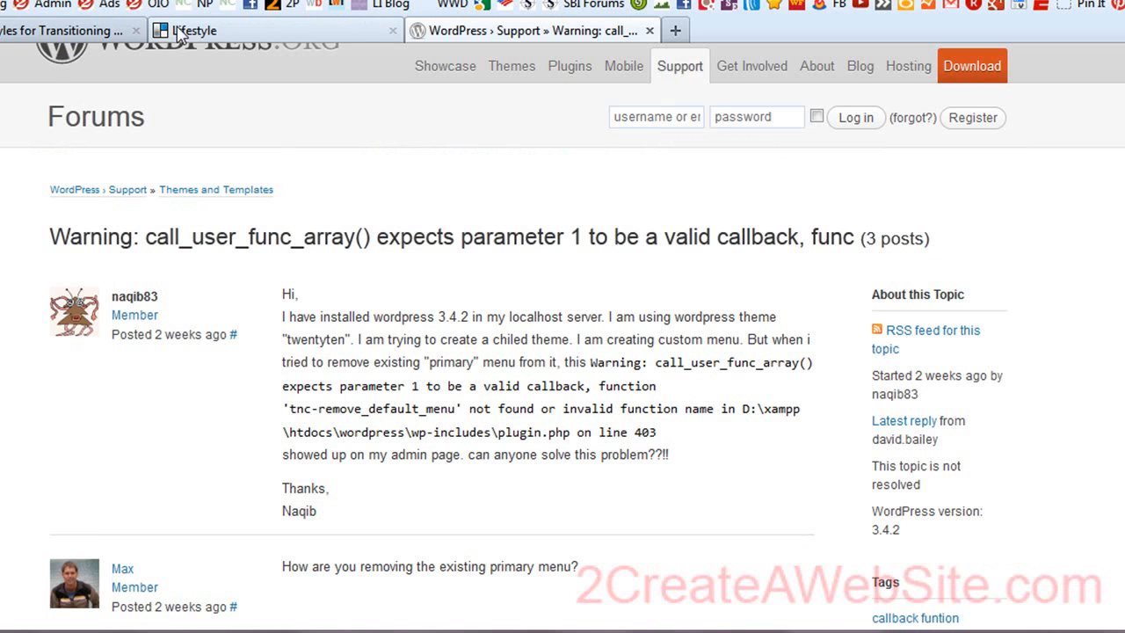
- Copy the Stay Connected social icons' HTML from the page source of the napturallycurly.com page
click(73, 31)
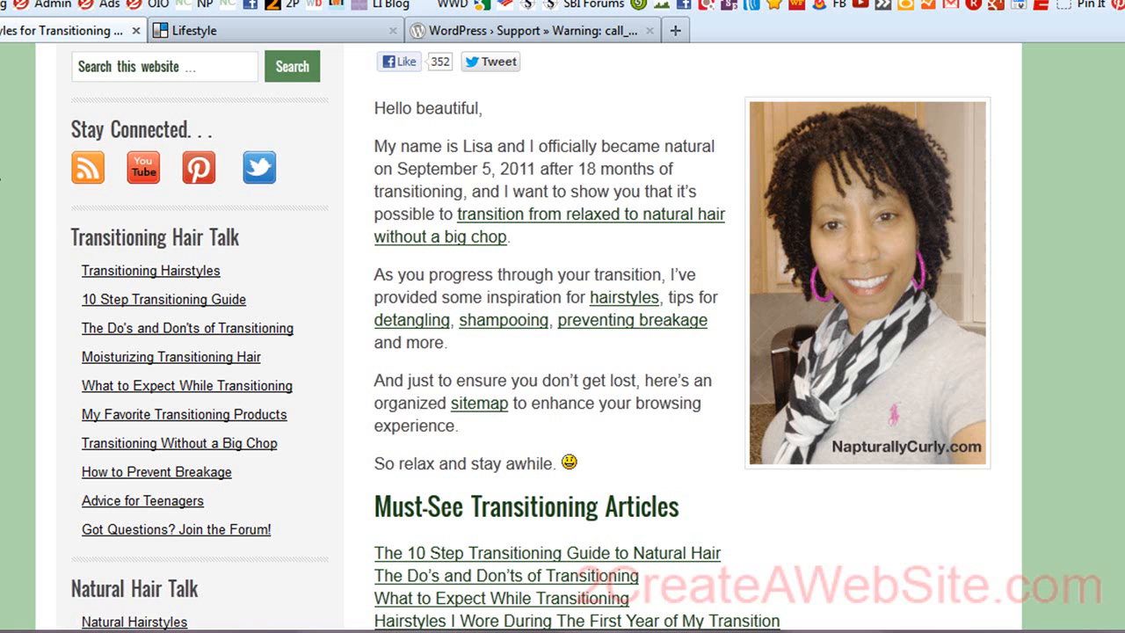
right_click(1, 174)
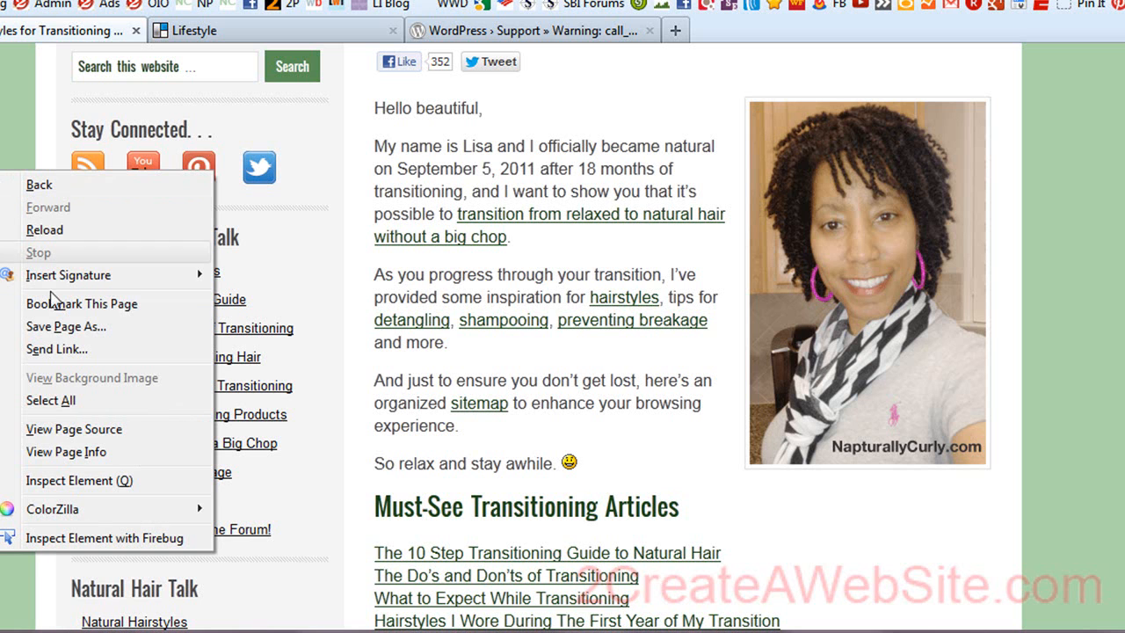
click(63, 431)
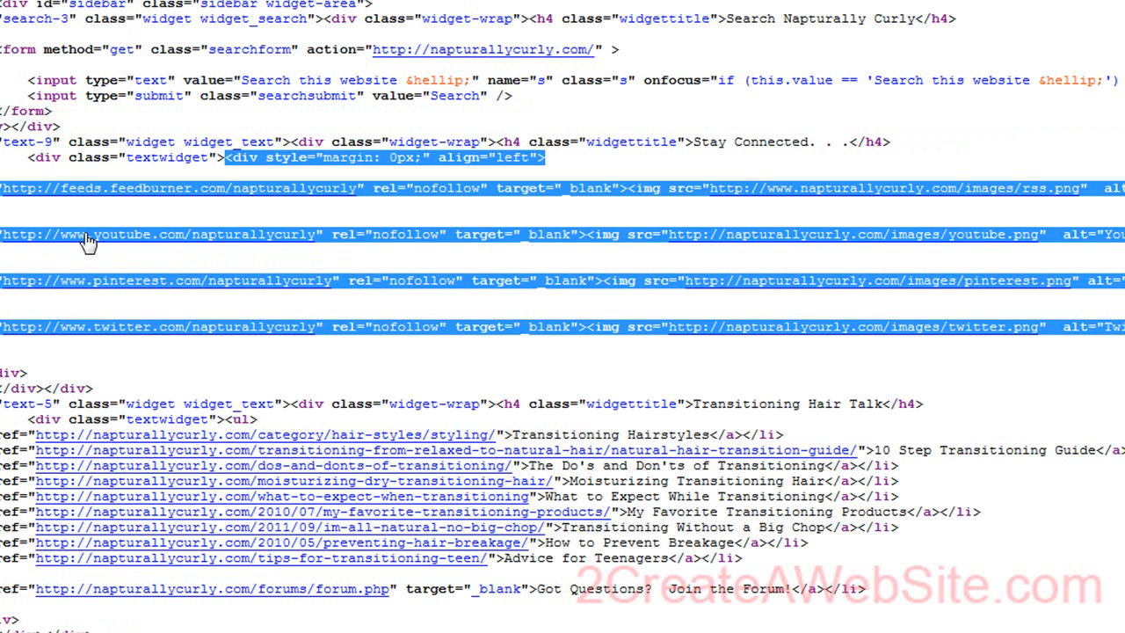
right_click(87, 242)
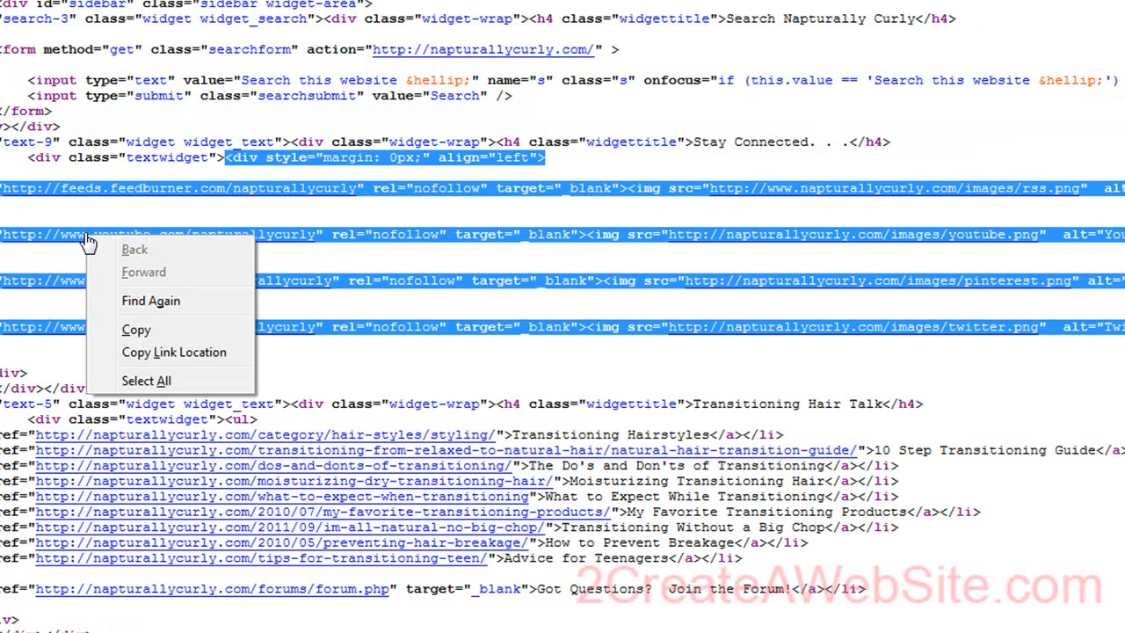
click(154, 331)
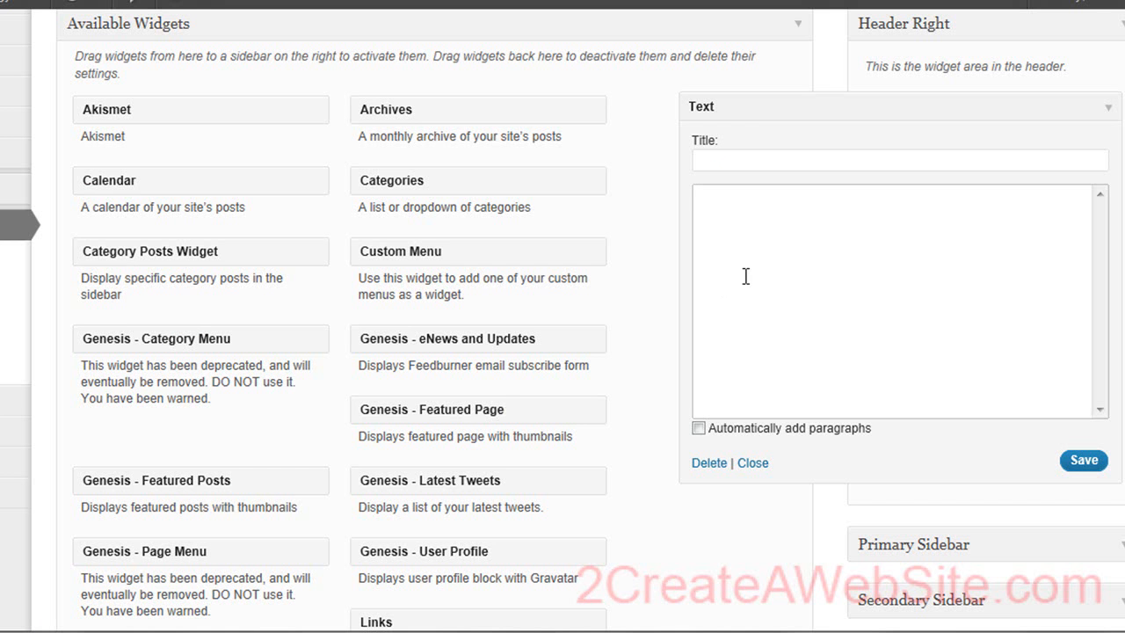
- Paste the copied social icon HTML into the Header Right Text widget, save it and view the site
click(754, 216)
key(ctrl+v)
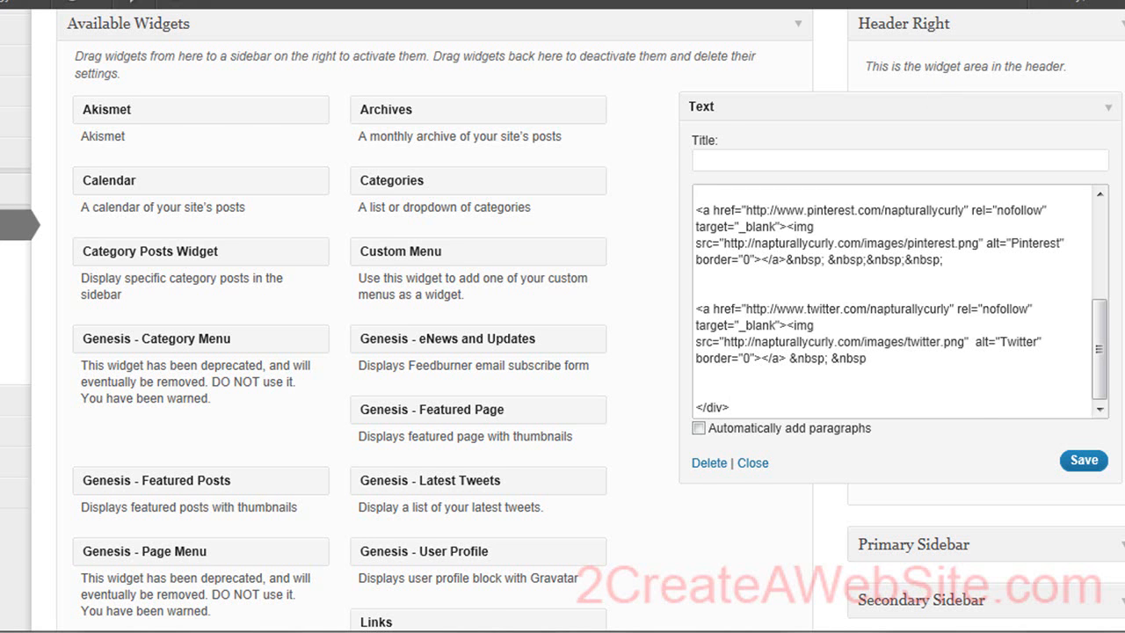
scroll(914, 131, up, 1)
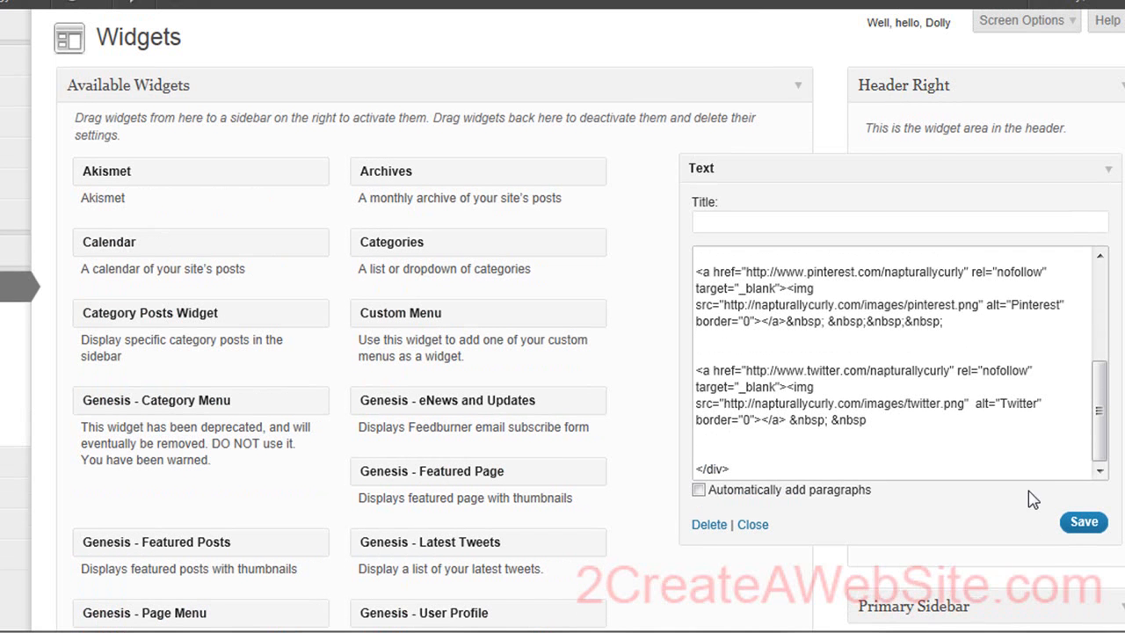
click(1083, 523)
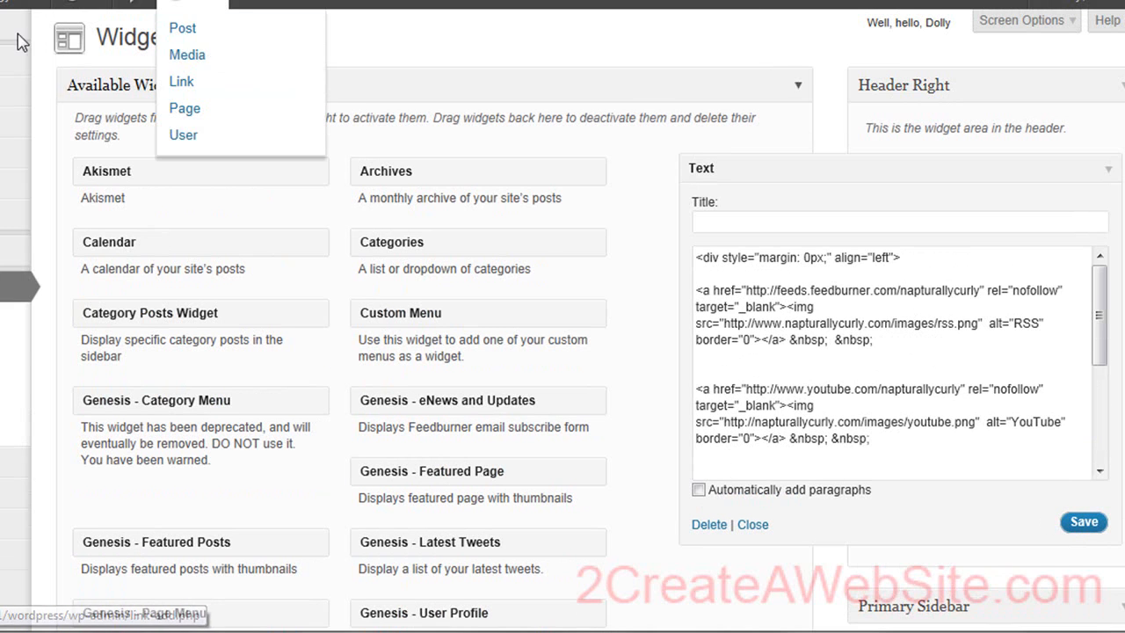
click(5, 7)
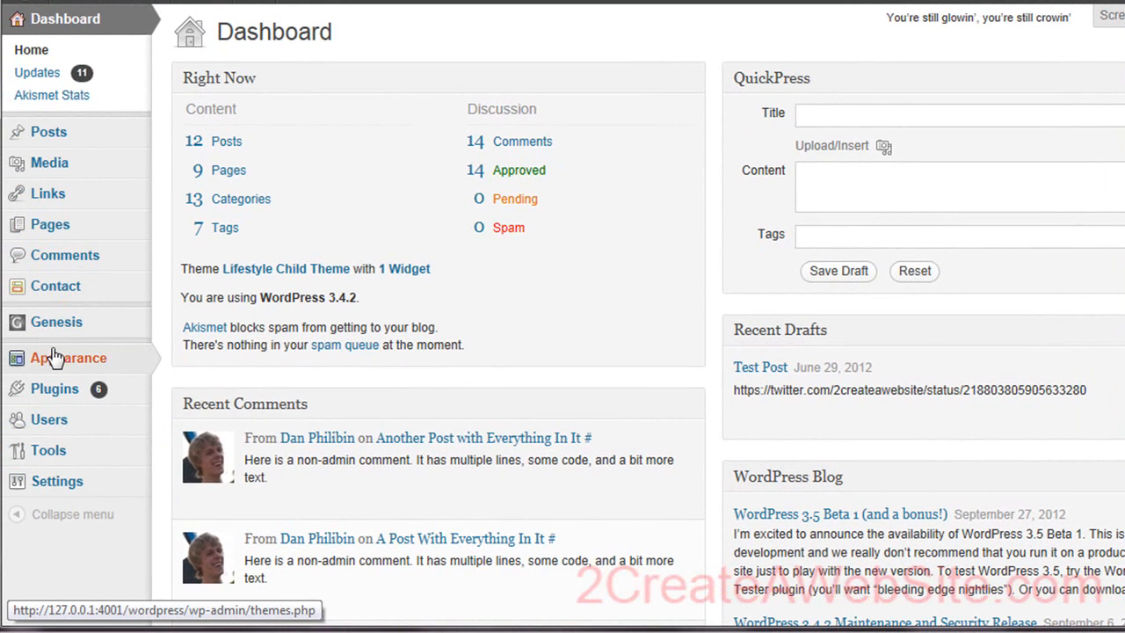
- Open the Lifestyle Child Theme's style.css in the theme editor and start a new line below its last rule
mouse_move(55, 365)
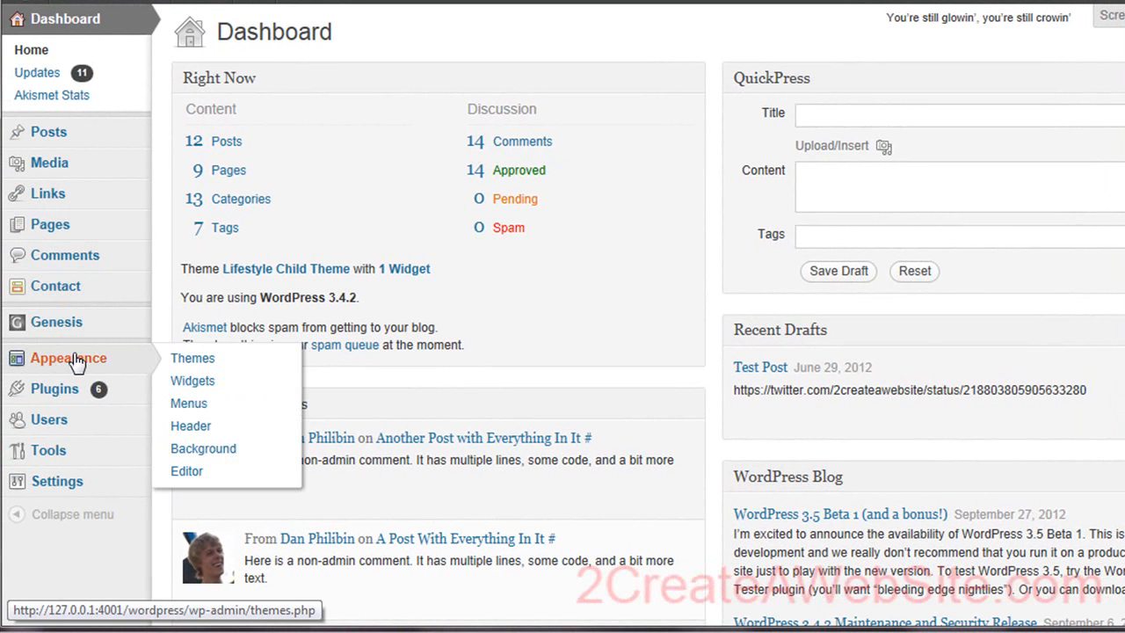
click(187, 473)
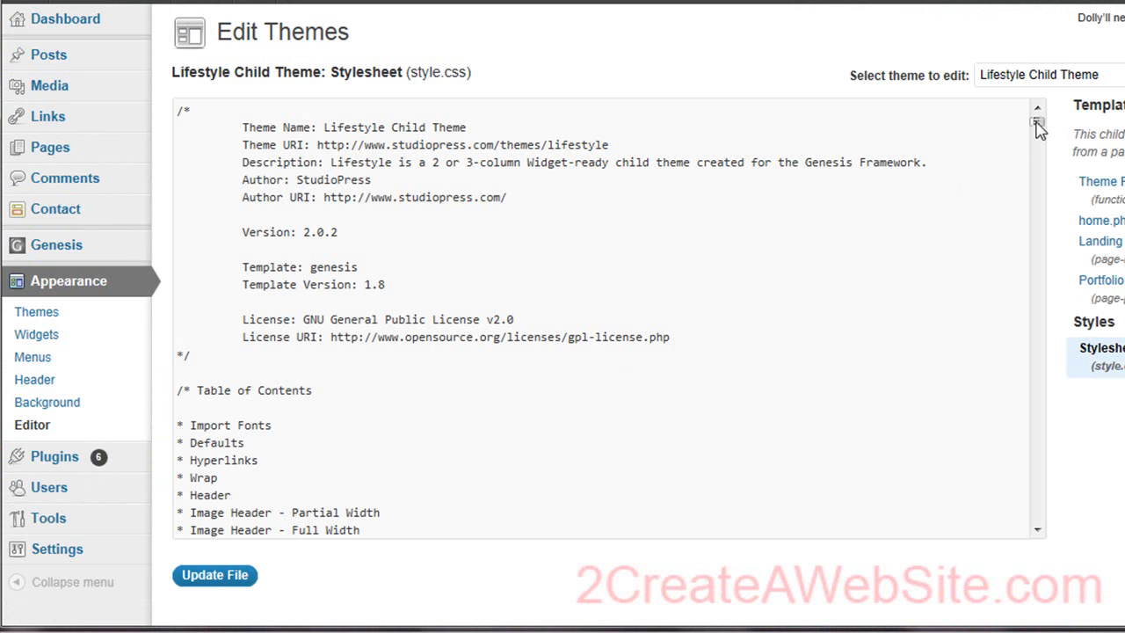
drag(1037, 128, 1026, 560)
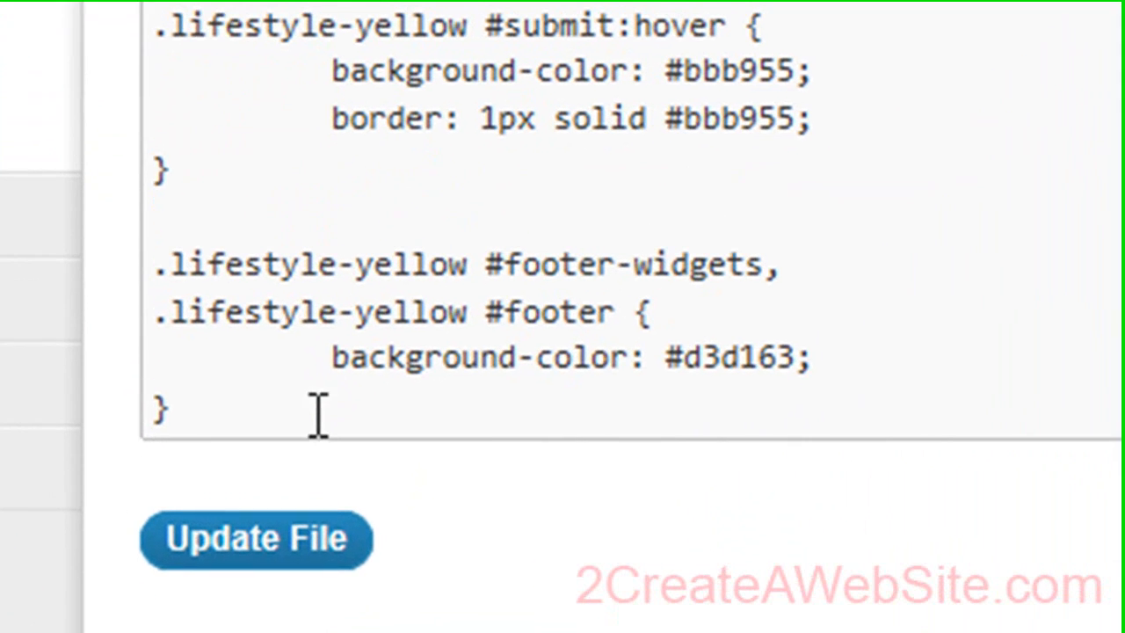
click(238, 531)
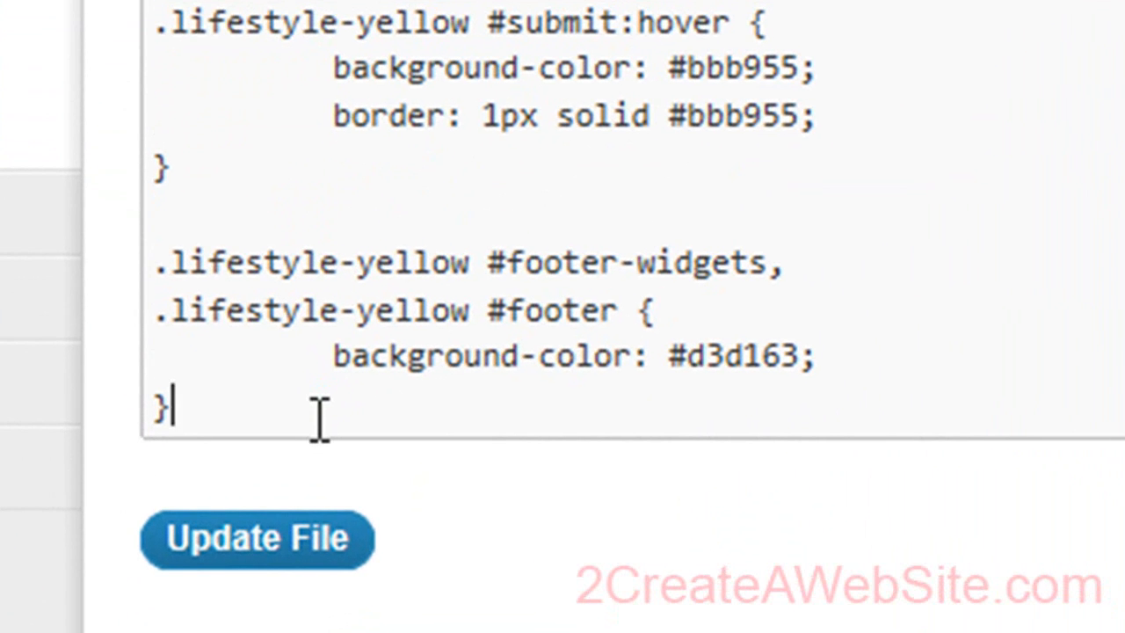
key(Return)
key(Return)
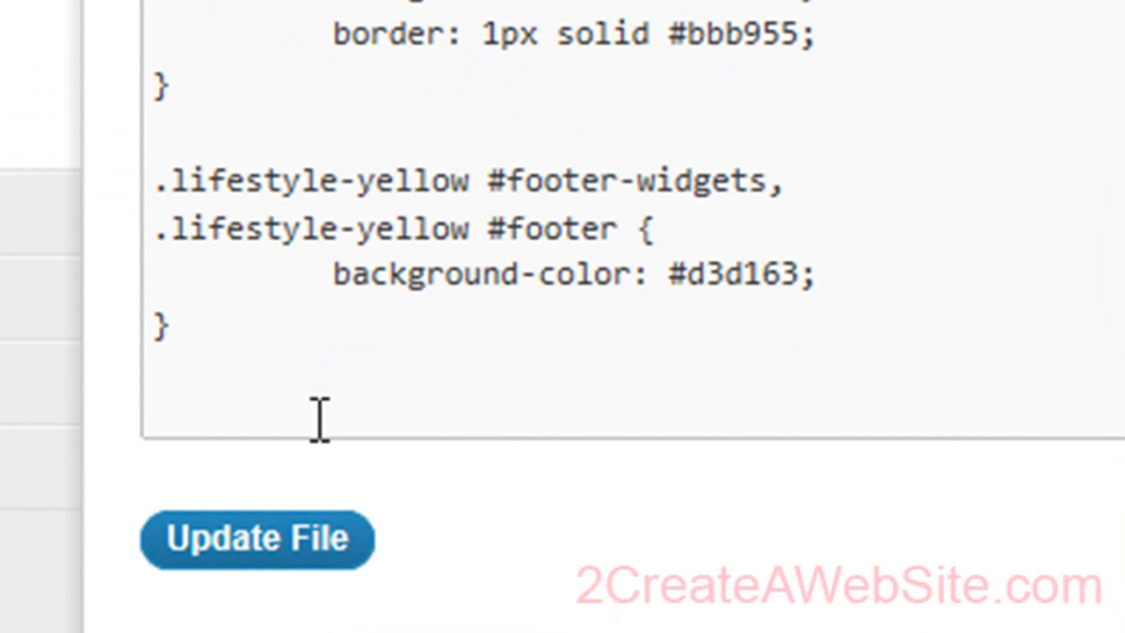
- Begin a #social rule at the end of style.css with "position: absolute; top: 30px;"
text(#)
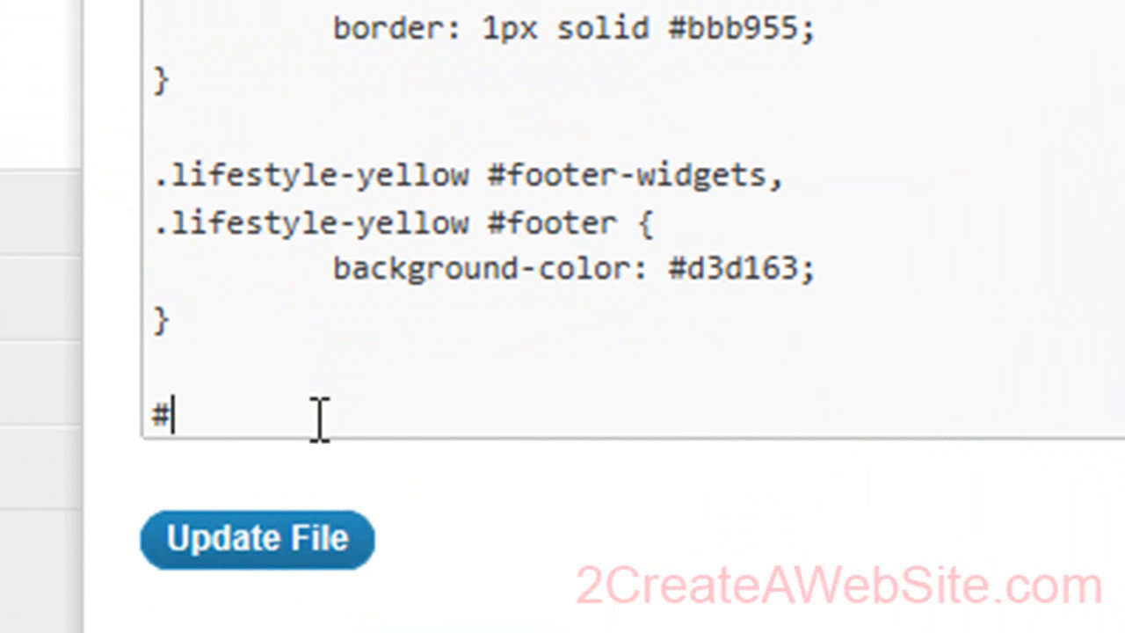
text(social  )
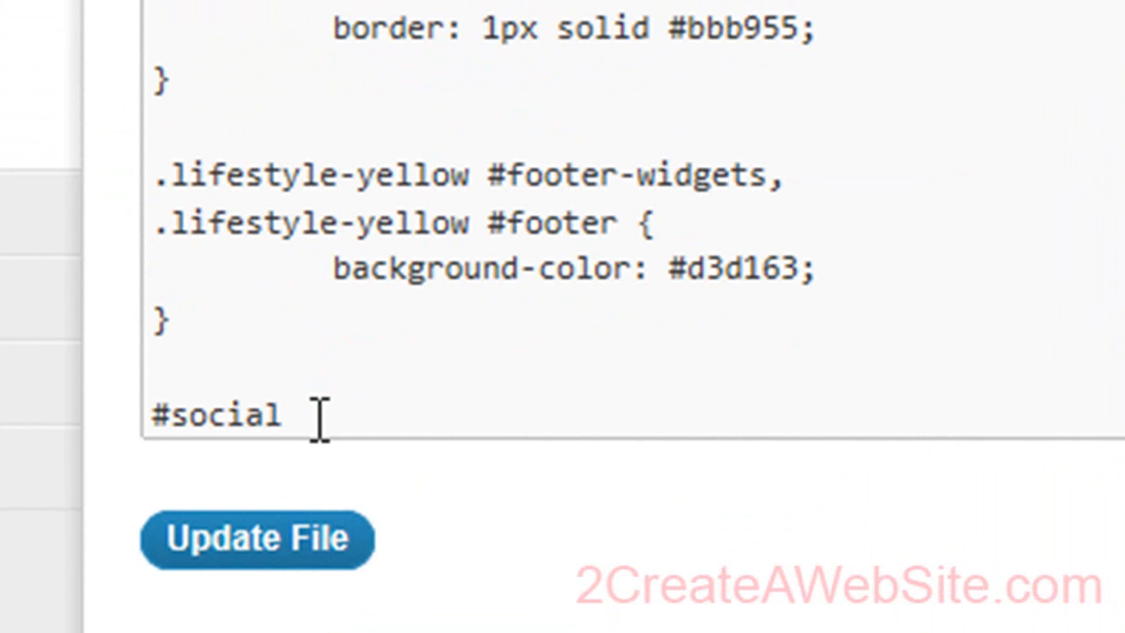
text({)
key(Return)
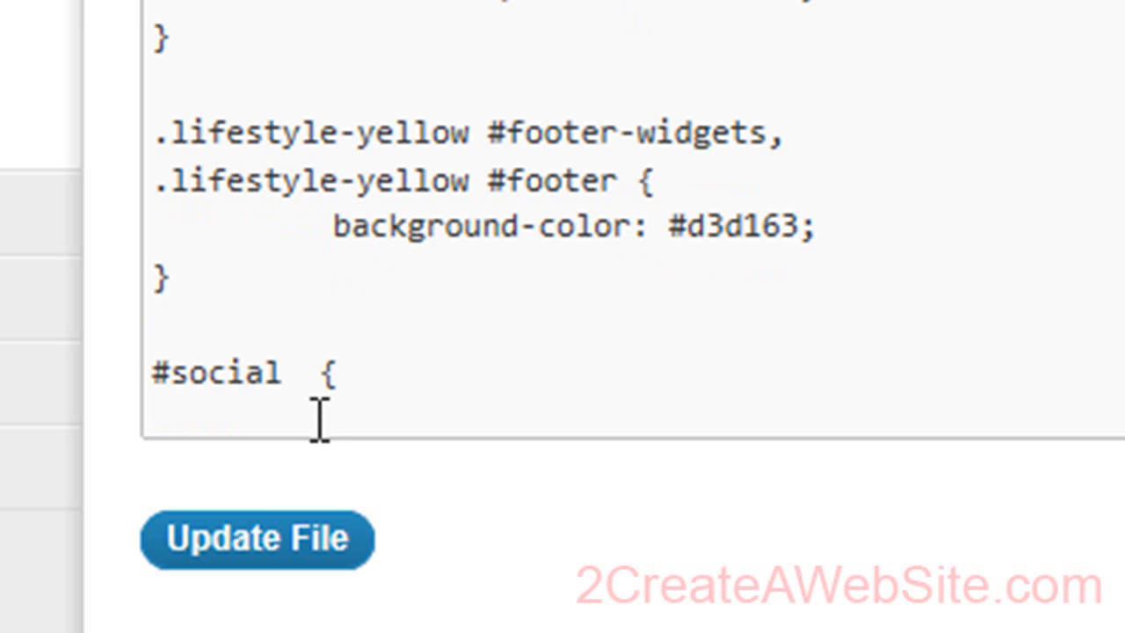
text(position: absolute; )
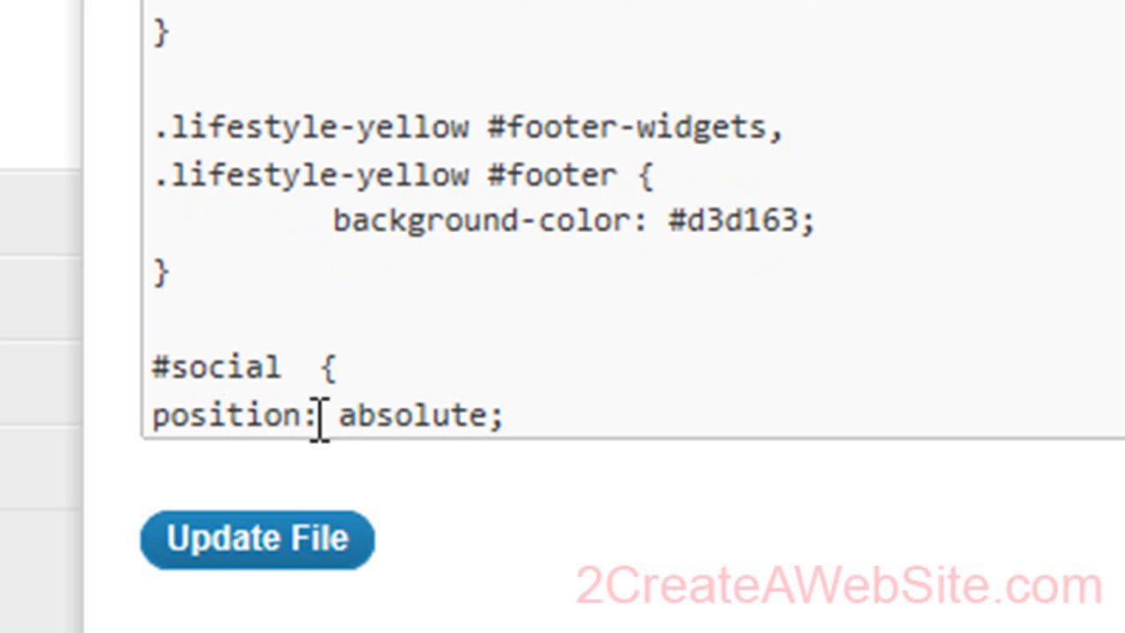
text(to)
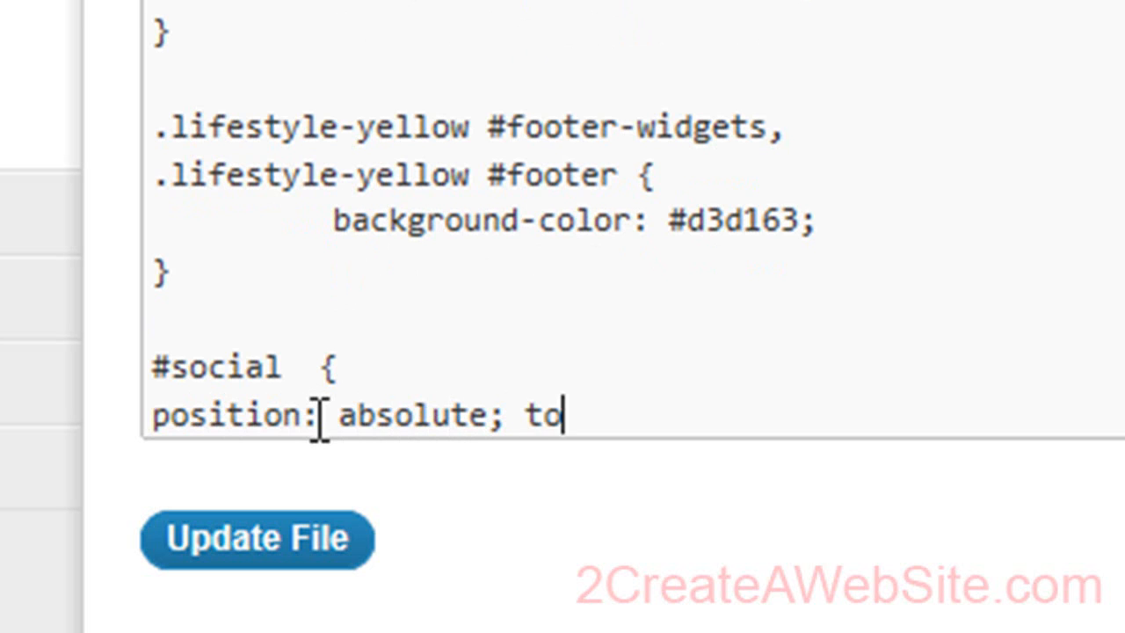
text(p: )
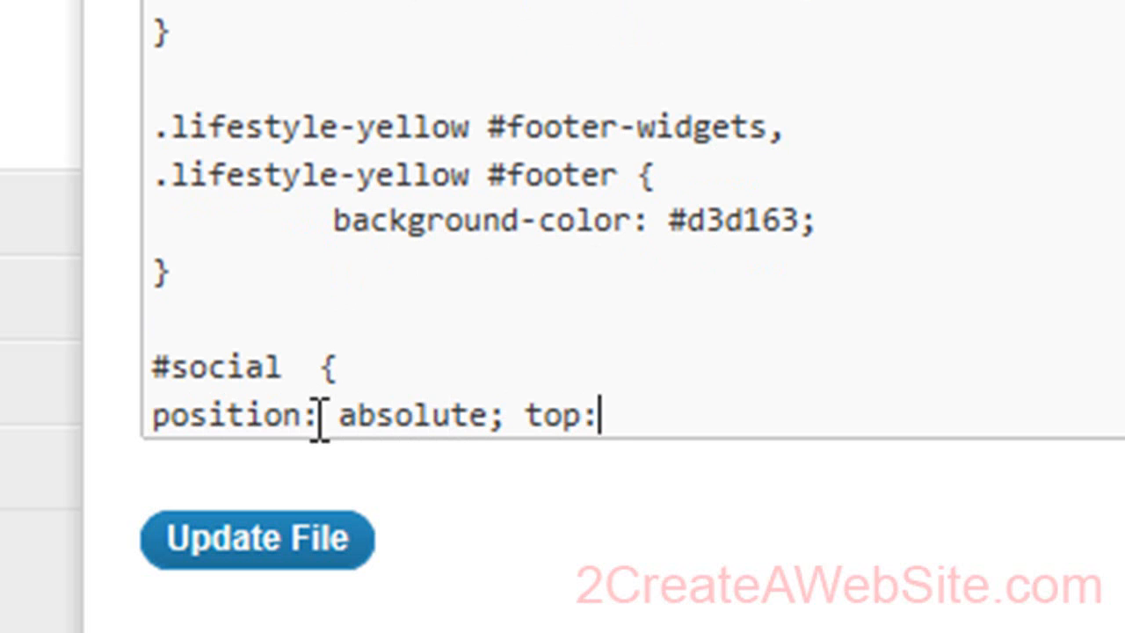
text(30px; )
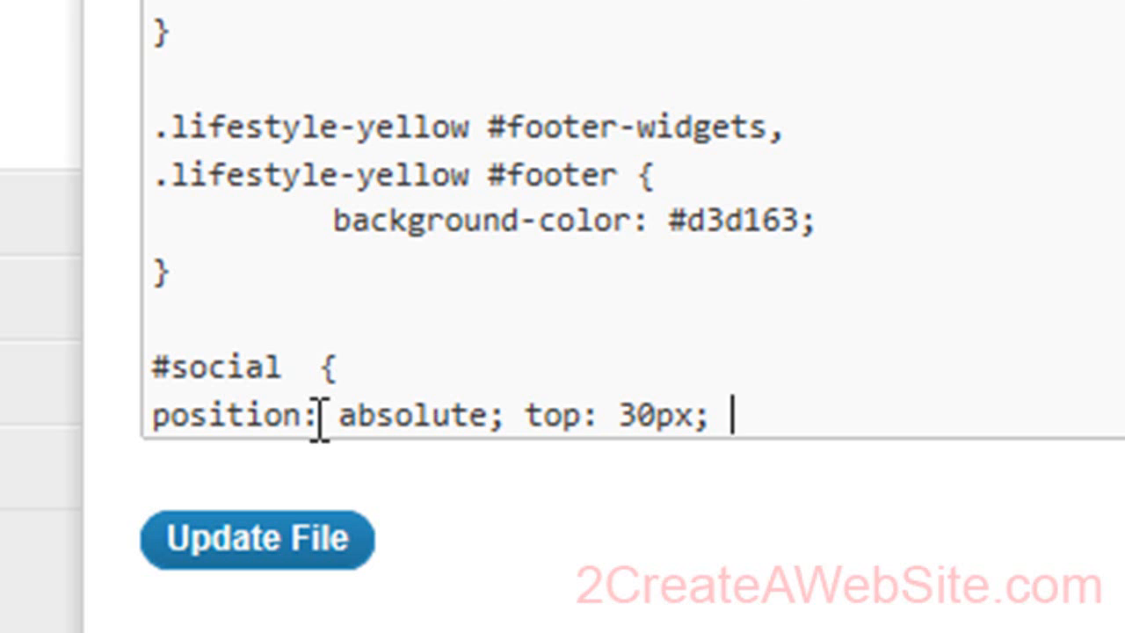
- Complete the #social rule with "right: 300px;" and a closing brace, and update the stylesheet file
text(300px)
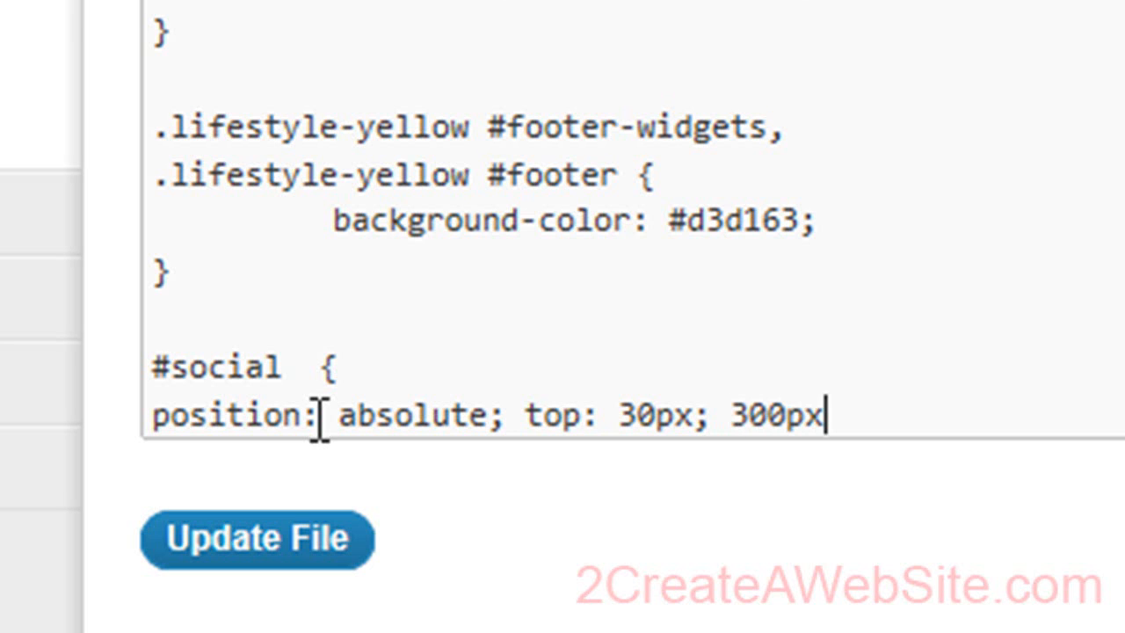
key(BackSpace)
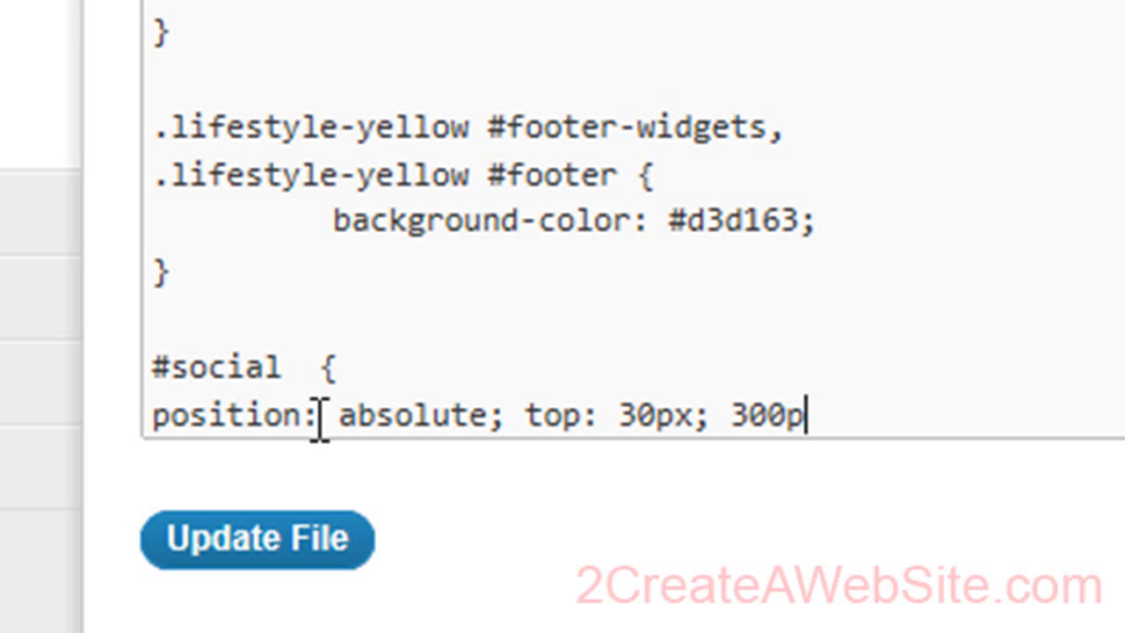
key(BackSpace)
key(BackSpace)
key(BackSpace)
key(BackSpace)
text(right)
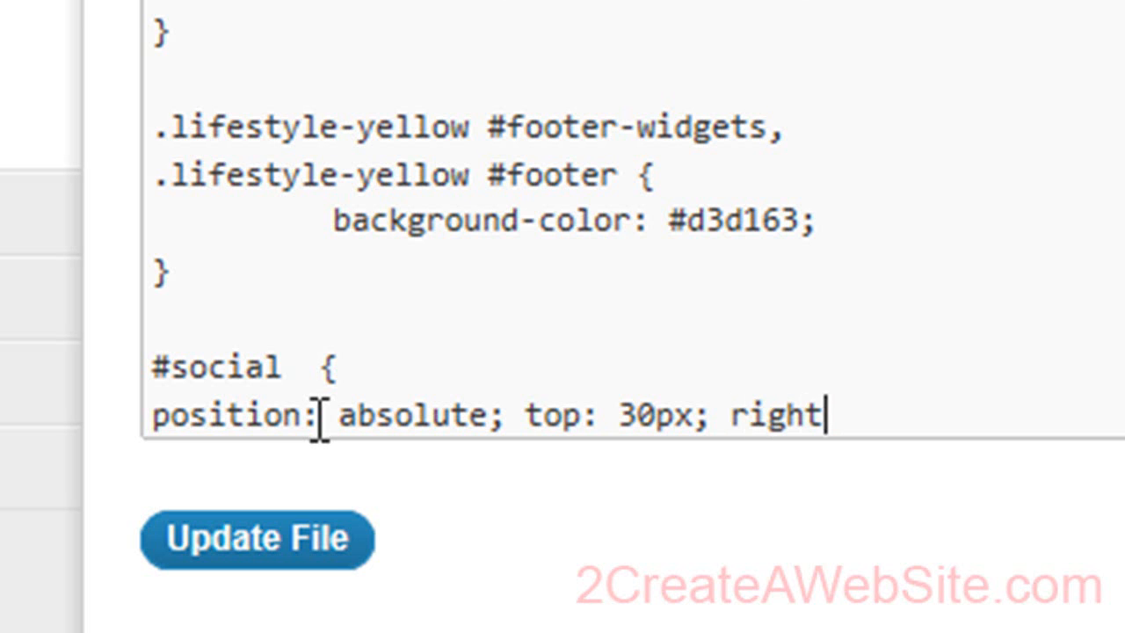
text(: 300px;)
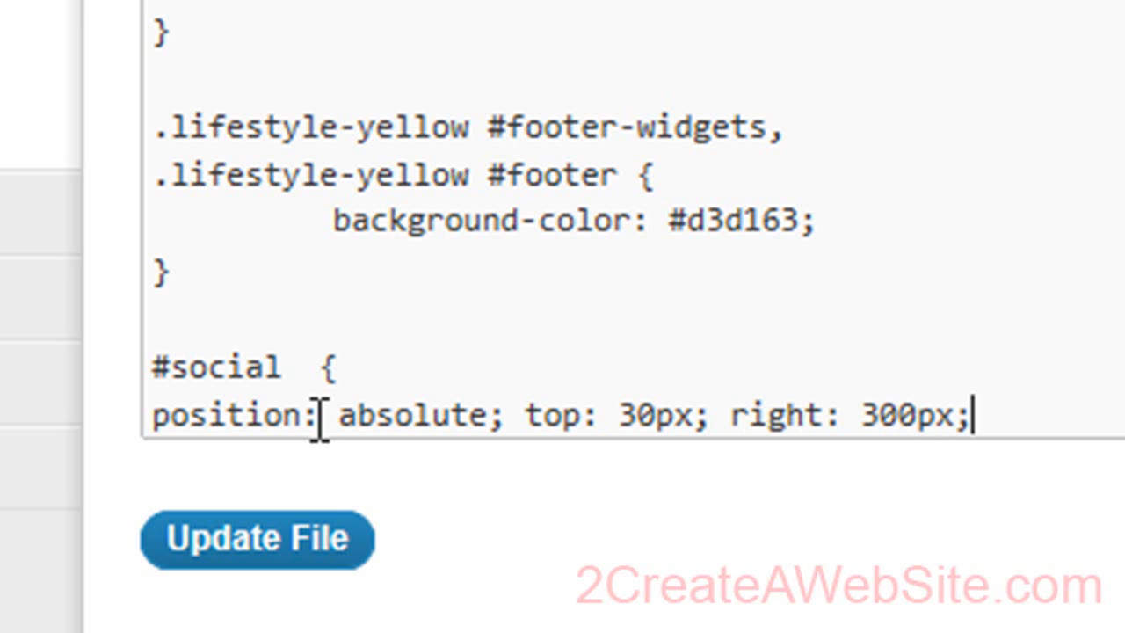
key(Return)
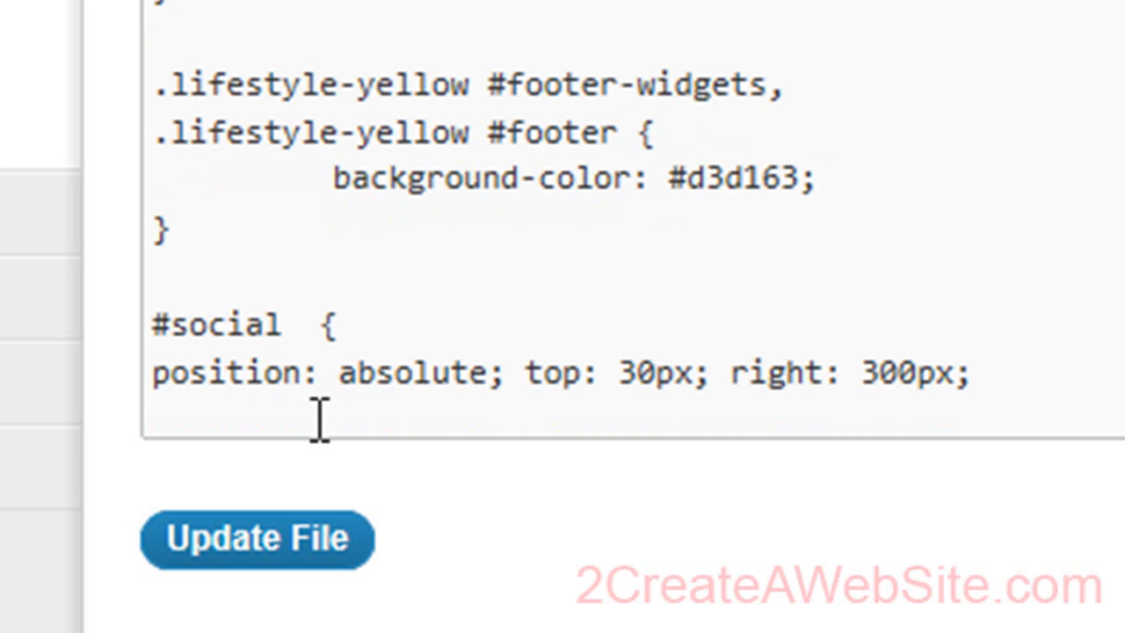
text(})
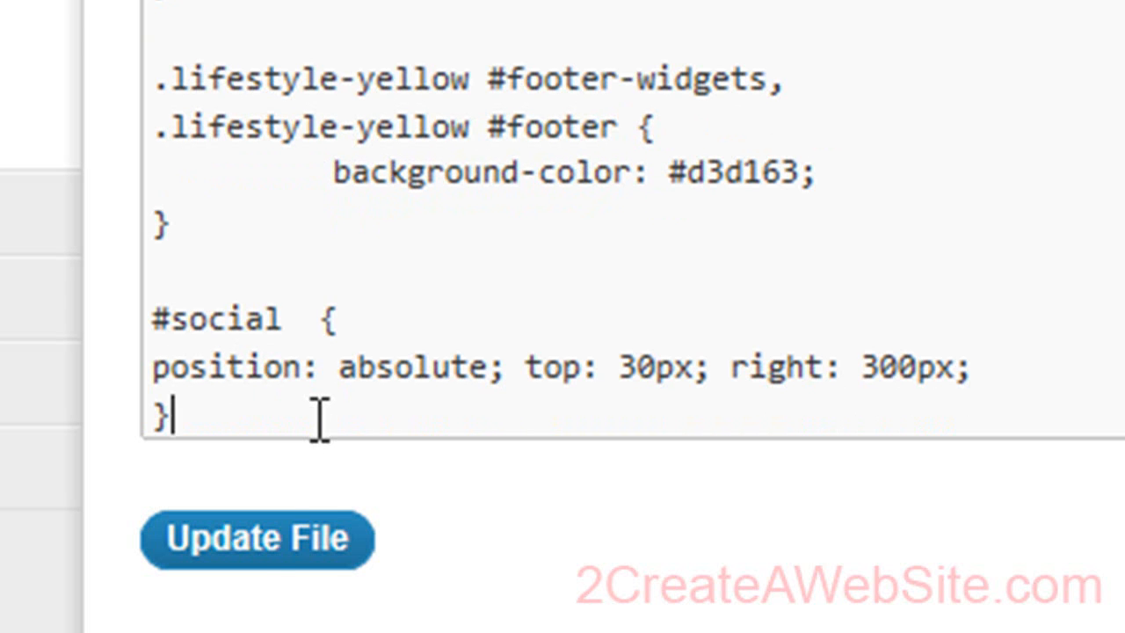
click(257, 538)
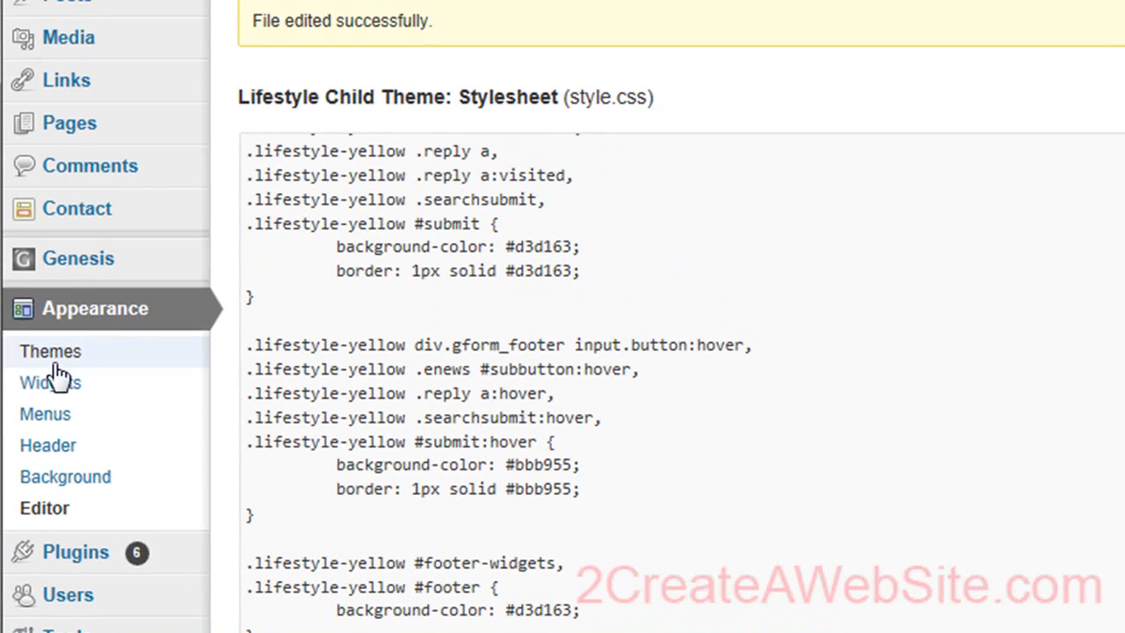
- In the Header Right Text widget, insert an opening <div id="social"> tag before the existing social icon HTML
click(50, 380)
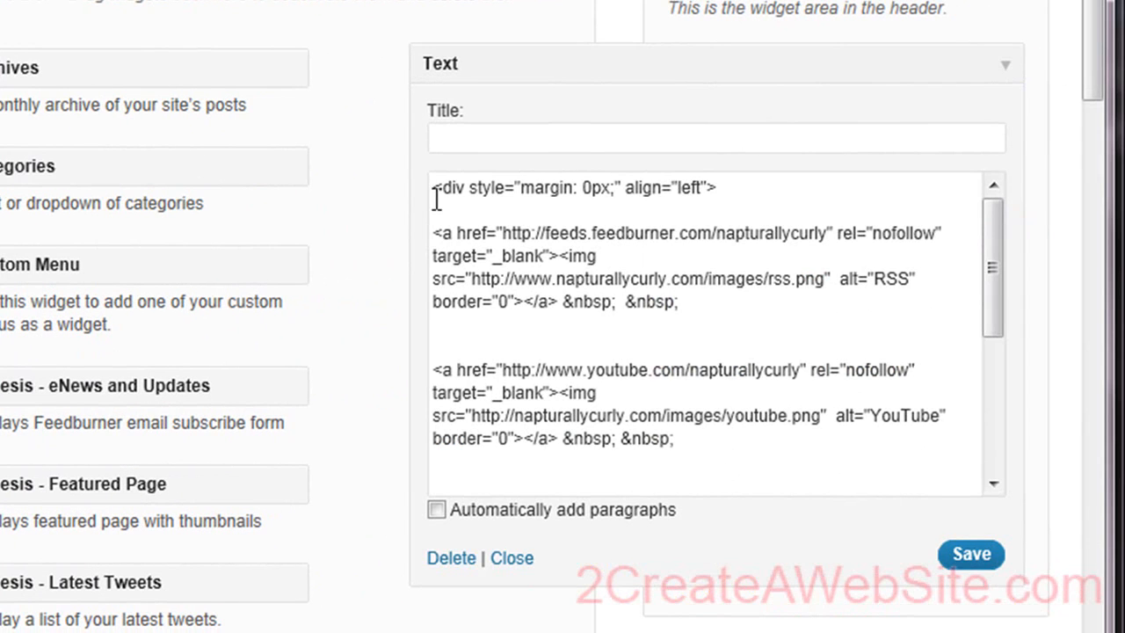
click(436, 186)
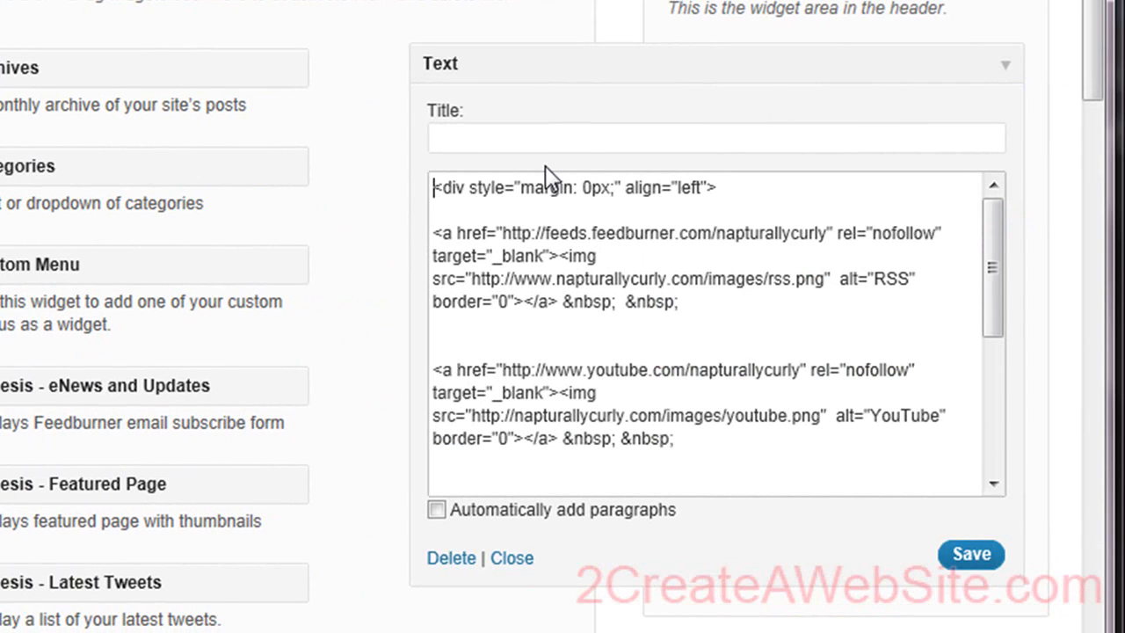
text(<div id)
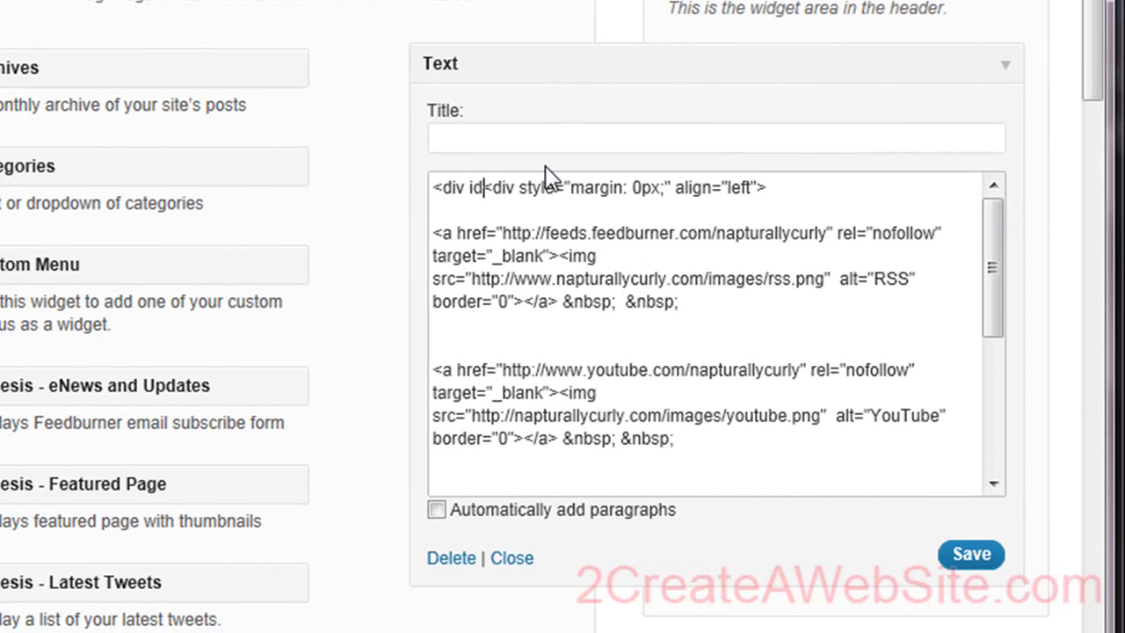
text(="social">)
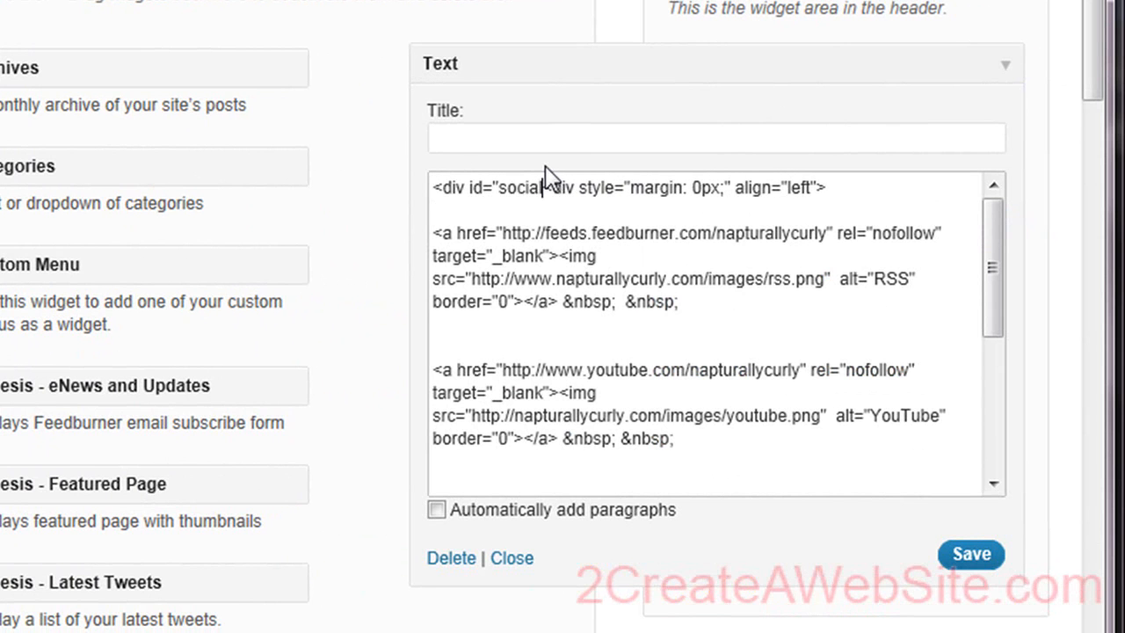
text(>)
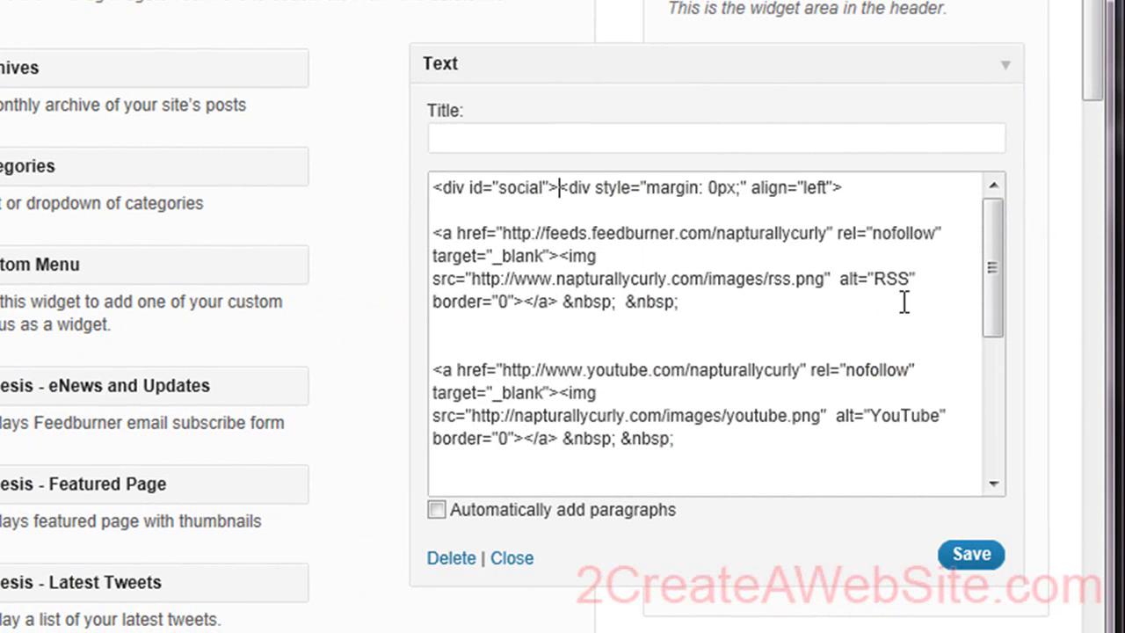
- Add a closing </div> at the end of the Text widget's code, save the widget and view the site
drag(1005, 299, 1005, 464)
click(674, 479)
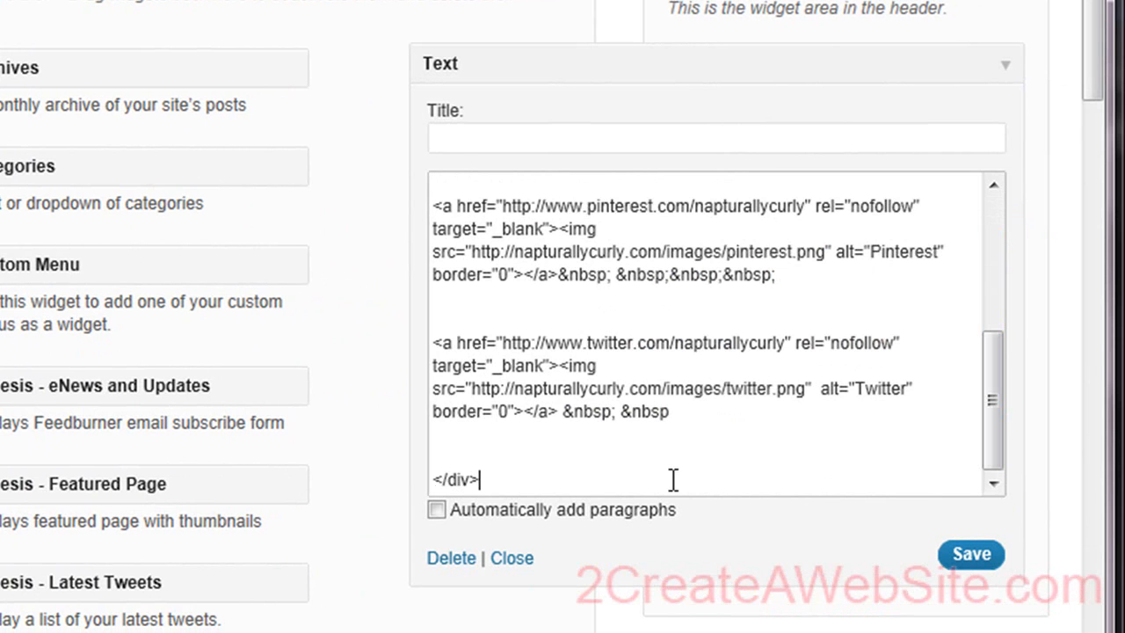
text(</div>)
click(982, 556)
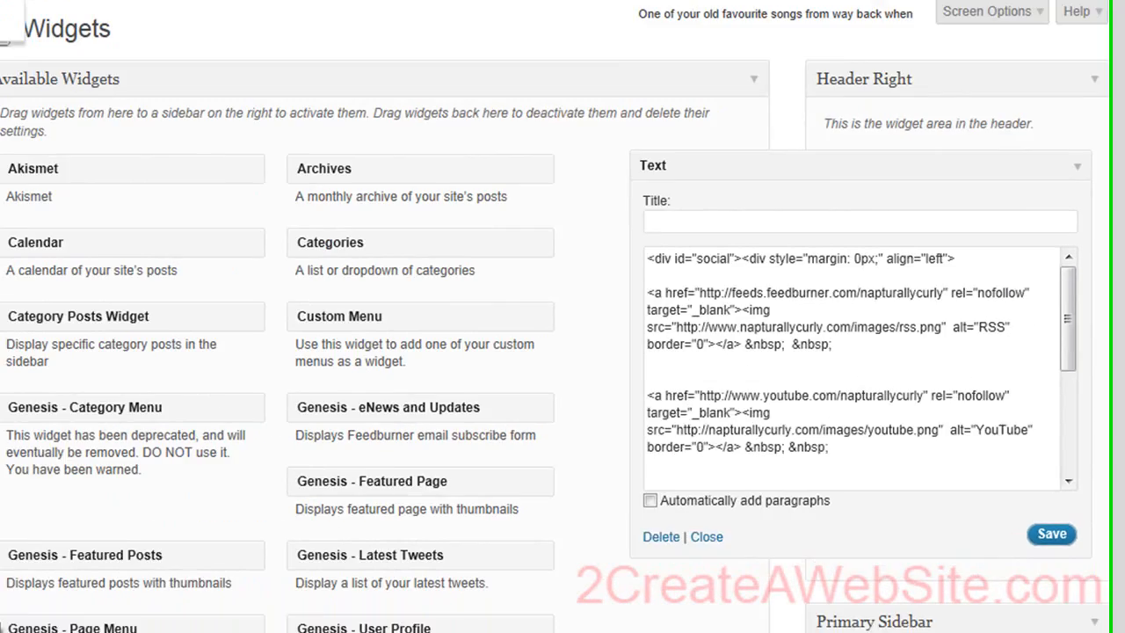
click(25, 58)
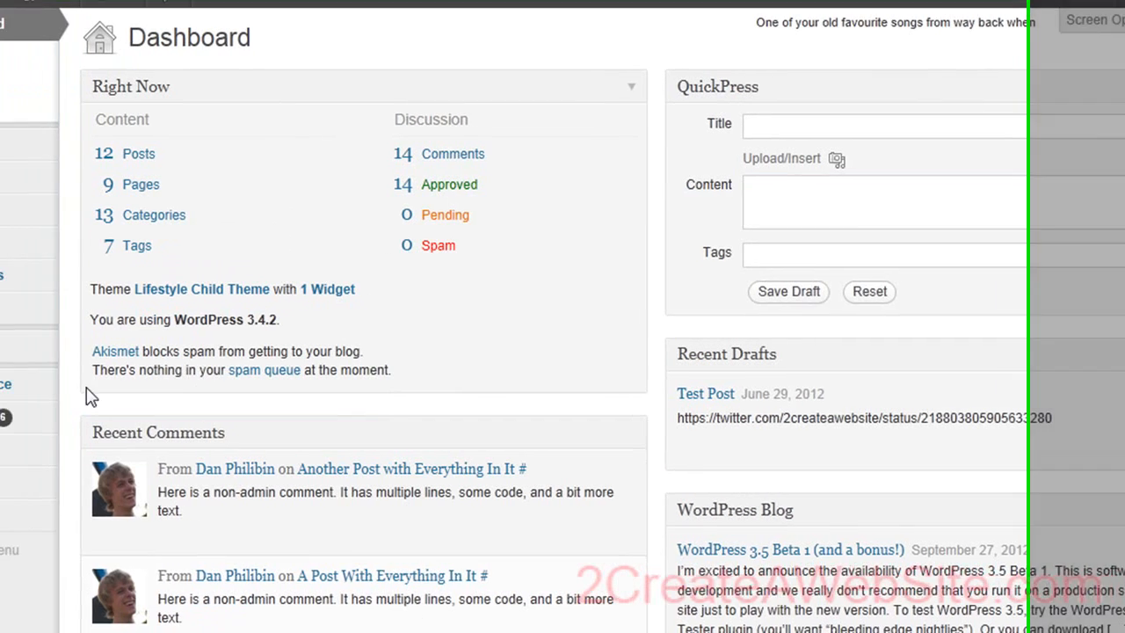
- Open the Menus page and examine the custom link, page and category options available for building a menu
mouse_move(91, 402)
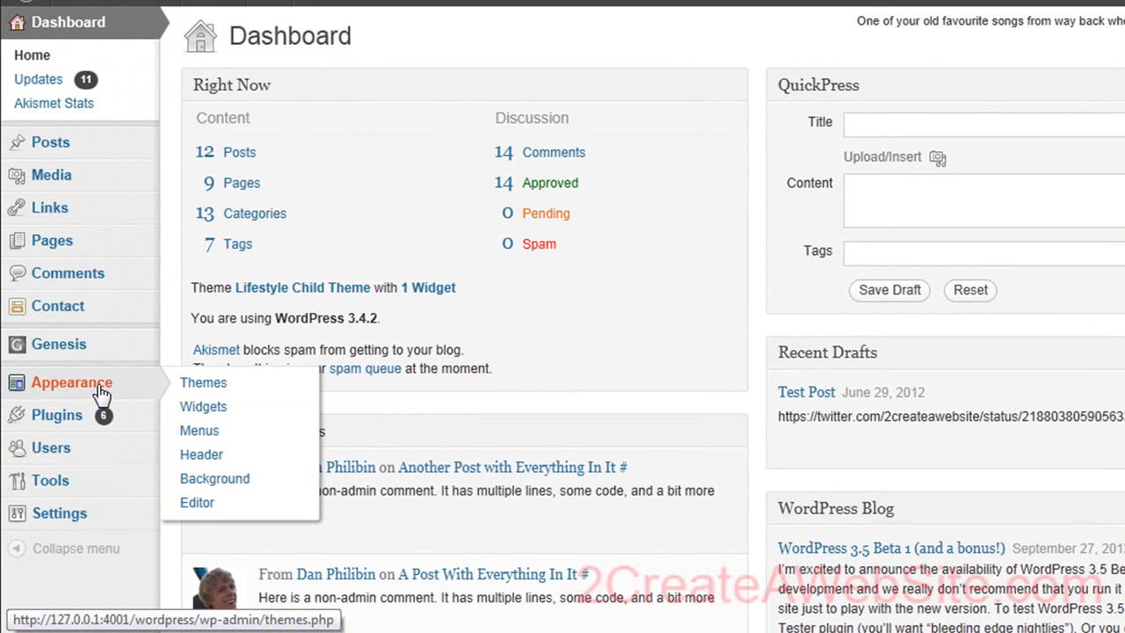
click(201, 431)
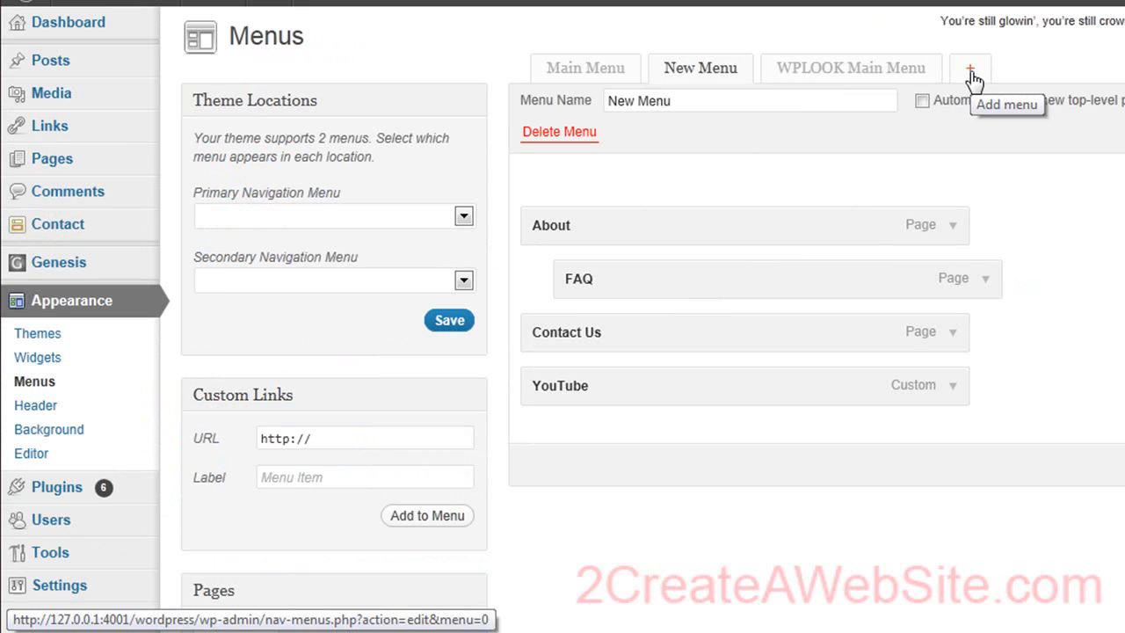
scroll(450, 410, down, 1)
scroll(450, 410, down, 2)
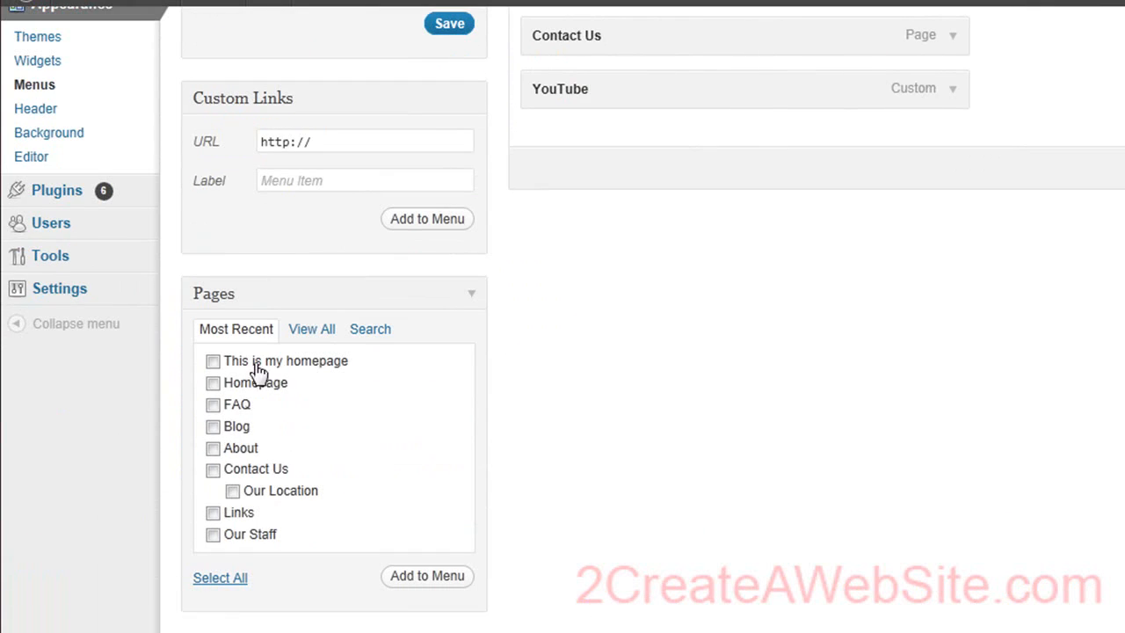
scroll(264, 413, down, 3)
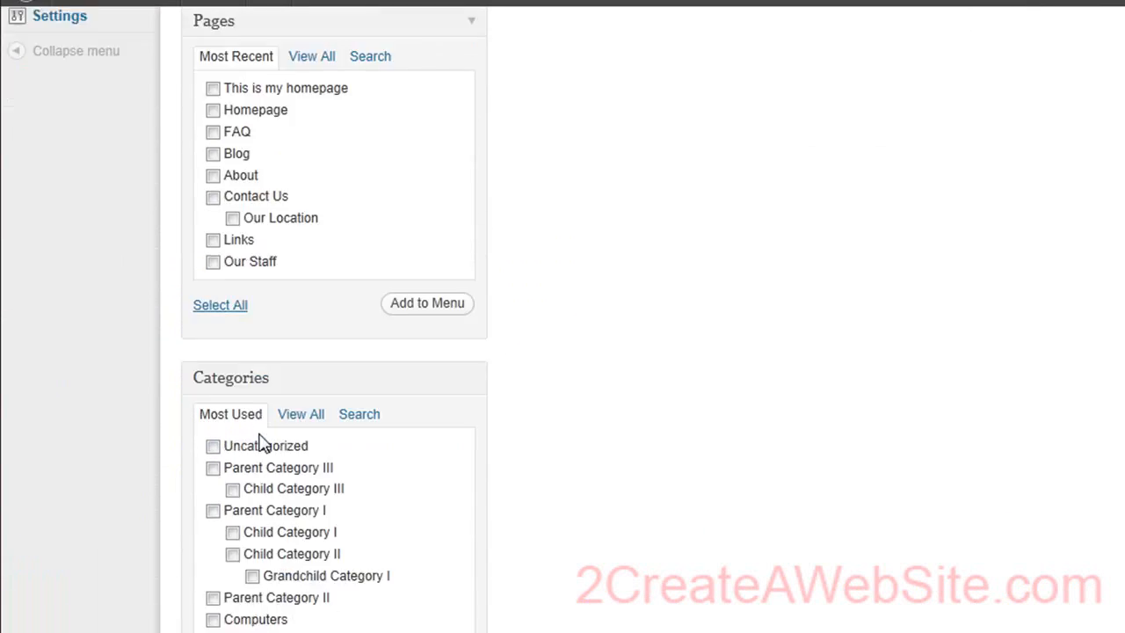
scroll(299, 436, up, 1)
scroll(303, 457, up, 5)
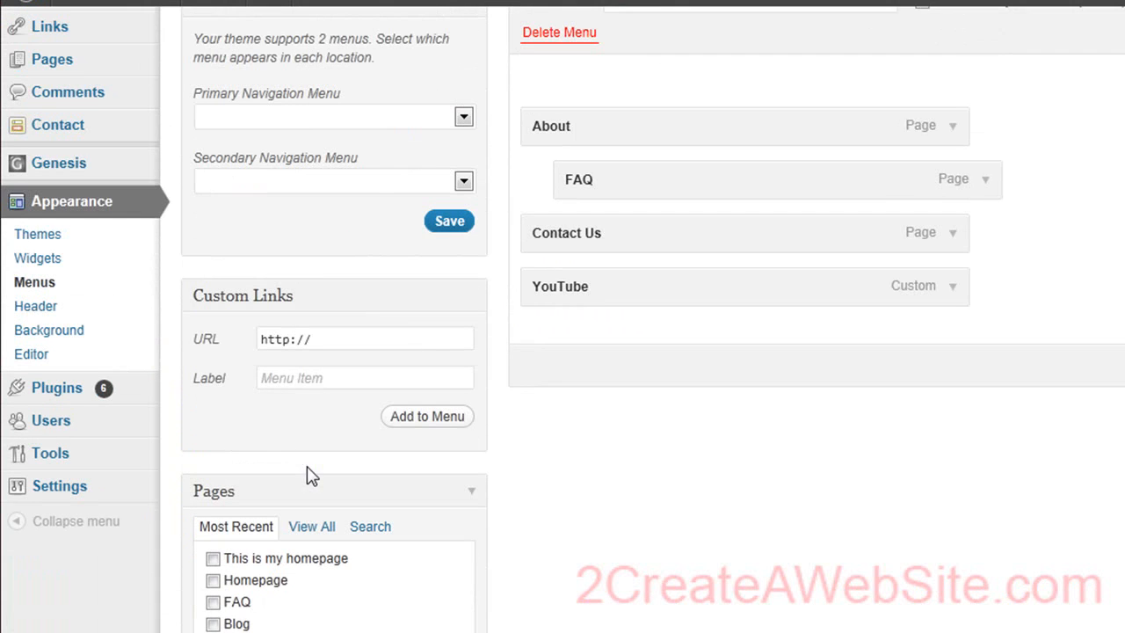
scroll(349, 501, down, 2)
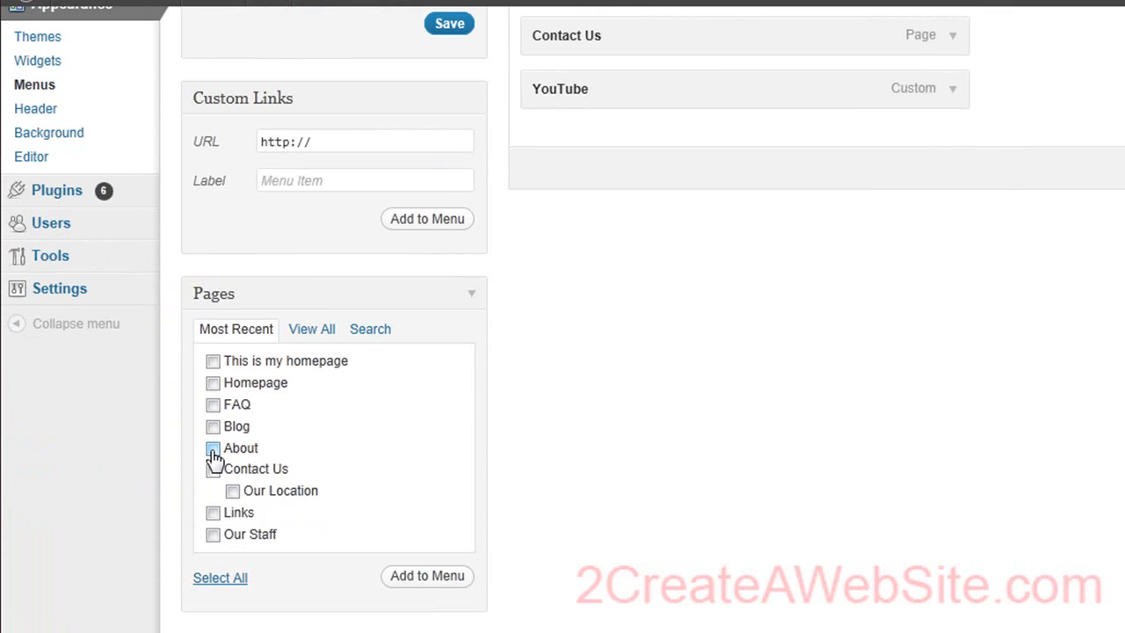
scroll(370, 450, up, 2)
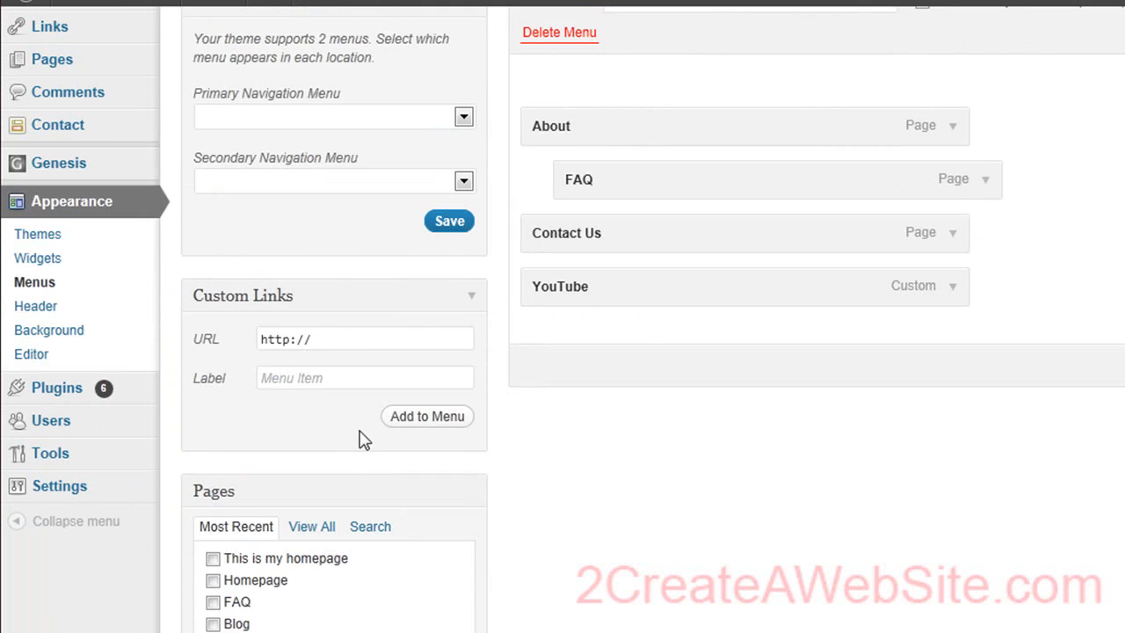
click(348, 341)
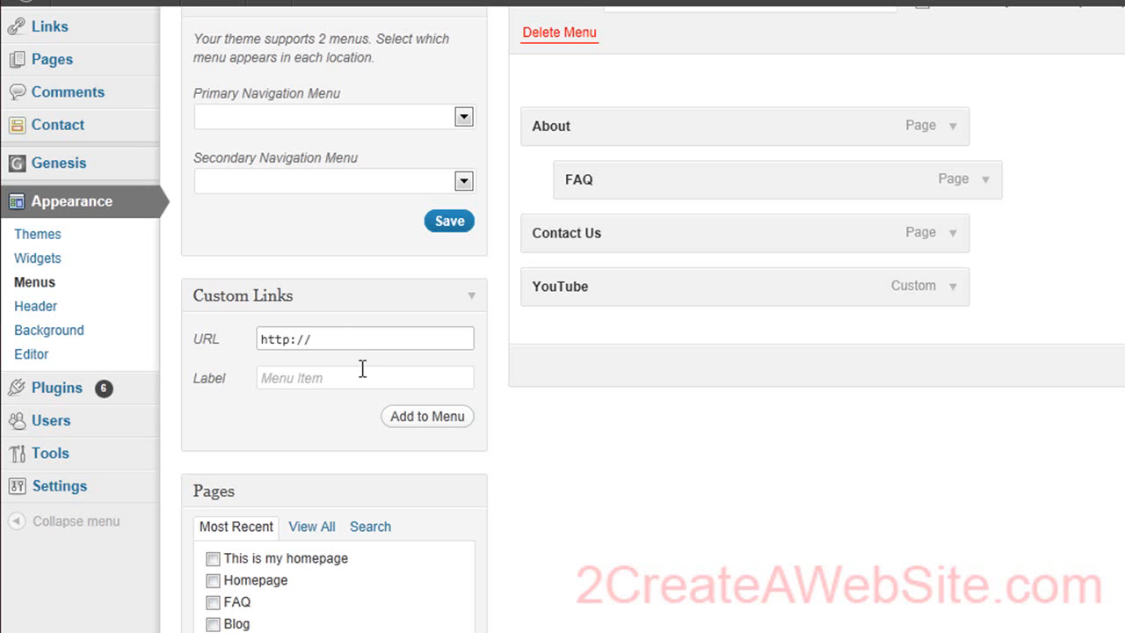
scroll(624, 299, up, 1)
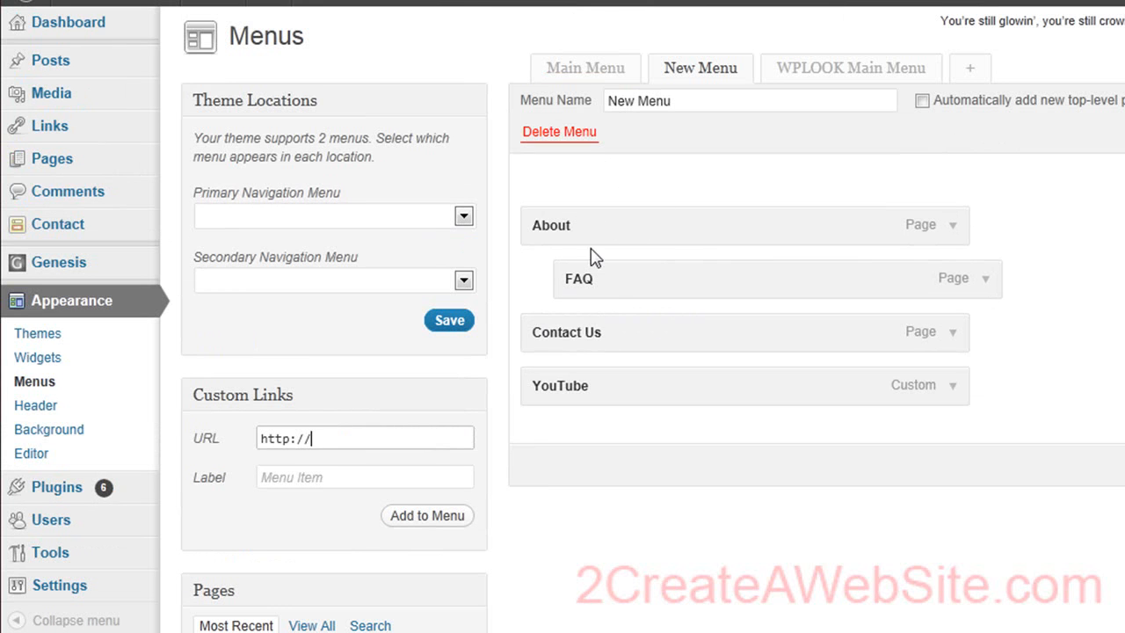
- Assign New Menu to the Secondary Navigation Menu location, save the theme locations and view the site's navigation bar
mouse_move(591, 282)
mouse_down()
mouse_move(565, 291)
mouse_move(613, 280)
mouse_up()
click(462, 282)
click(434, 314)
click(447, 323)
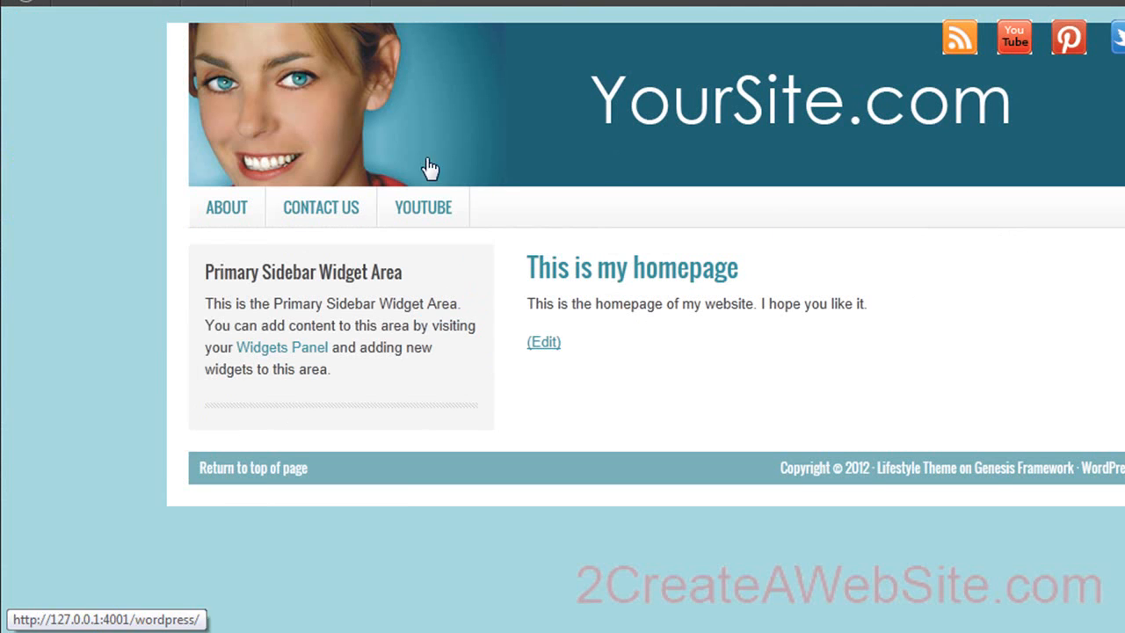
mouse_move(237, 221)
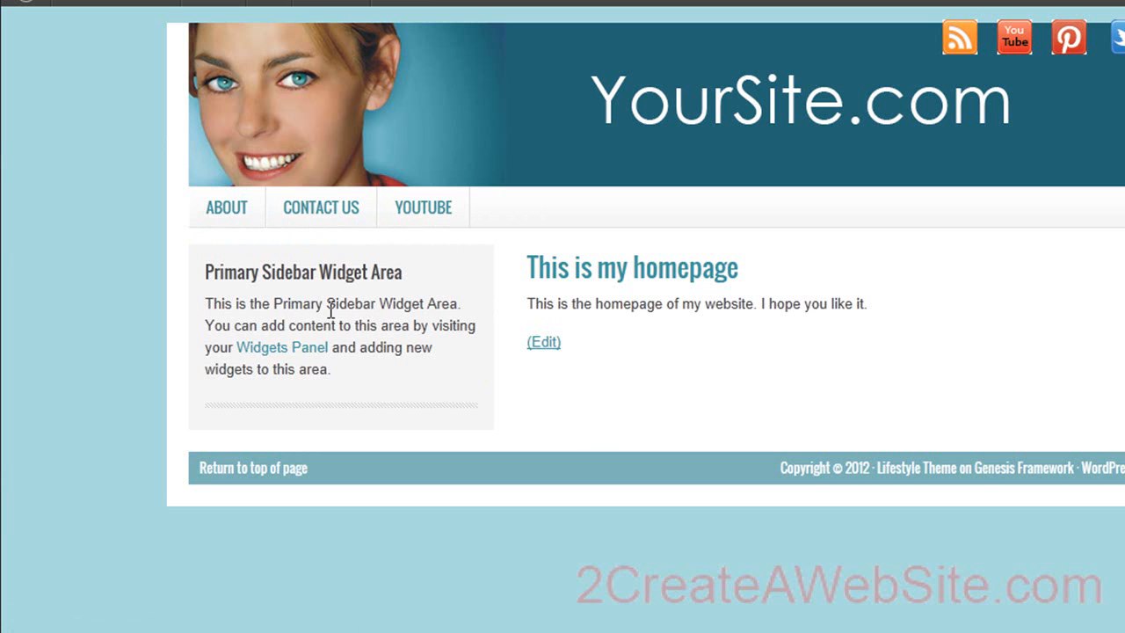
- Go to the Widgets page and add the Genesis - Latest Tweets widget to the Primary Sidebar
mouse_move(121, 7)
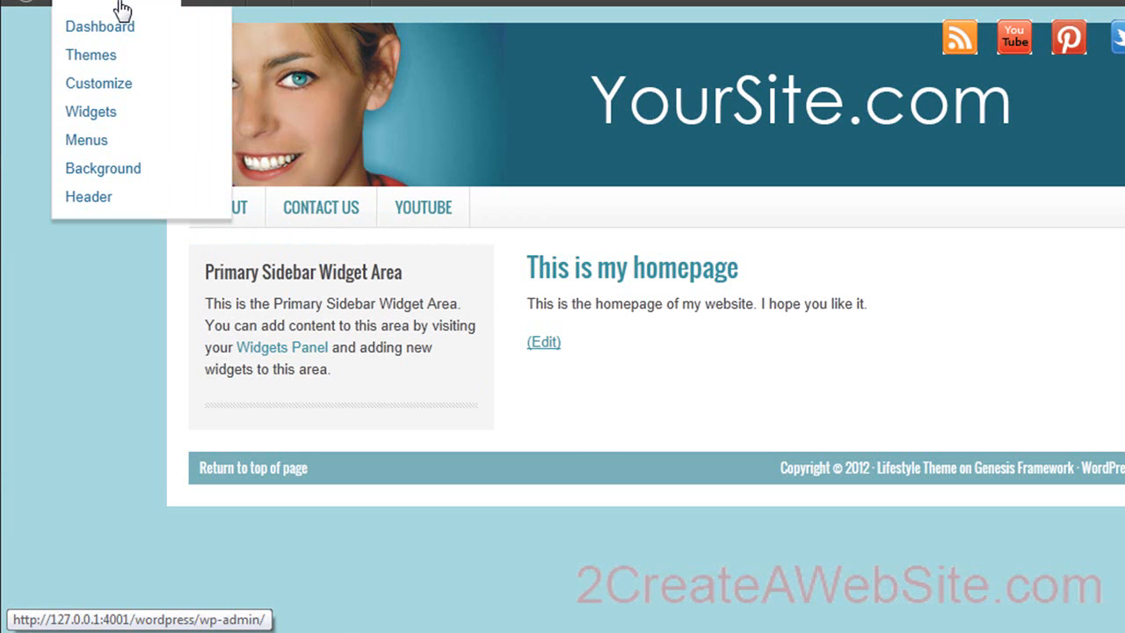
click(114, 29)
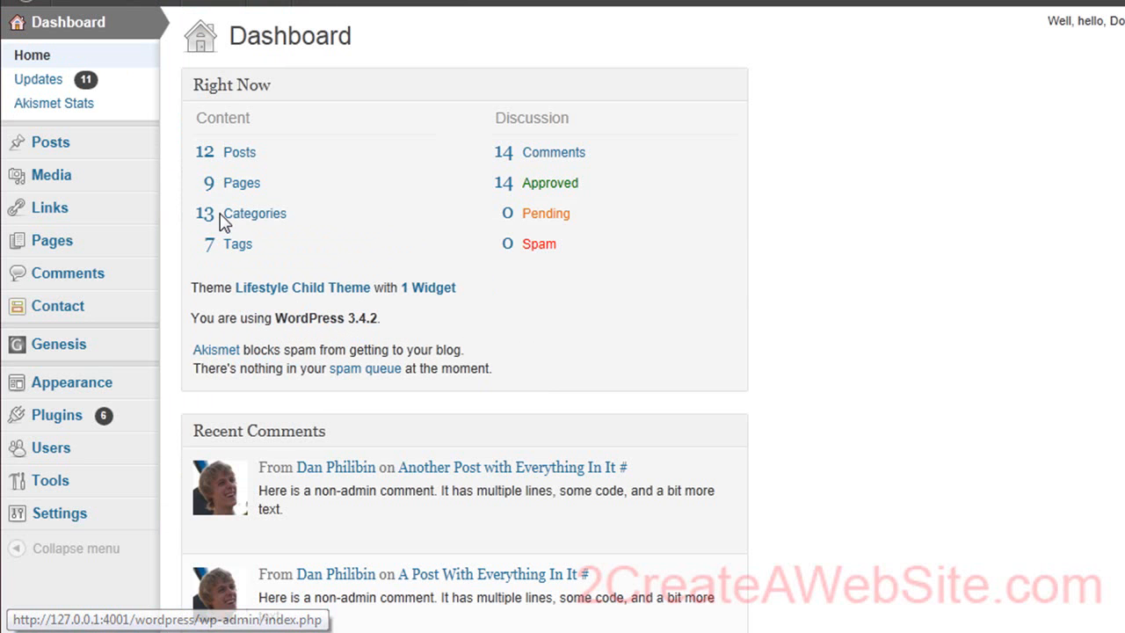
mouse_move(56, 391)
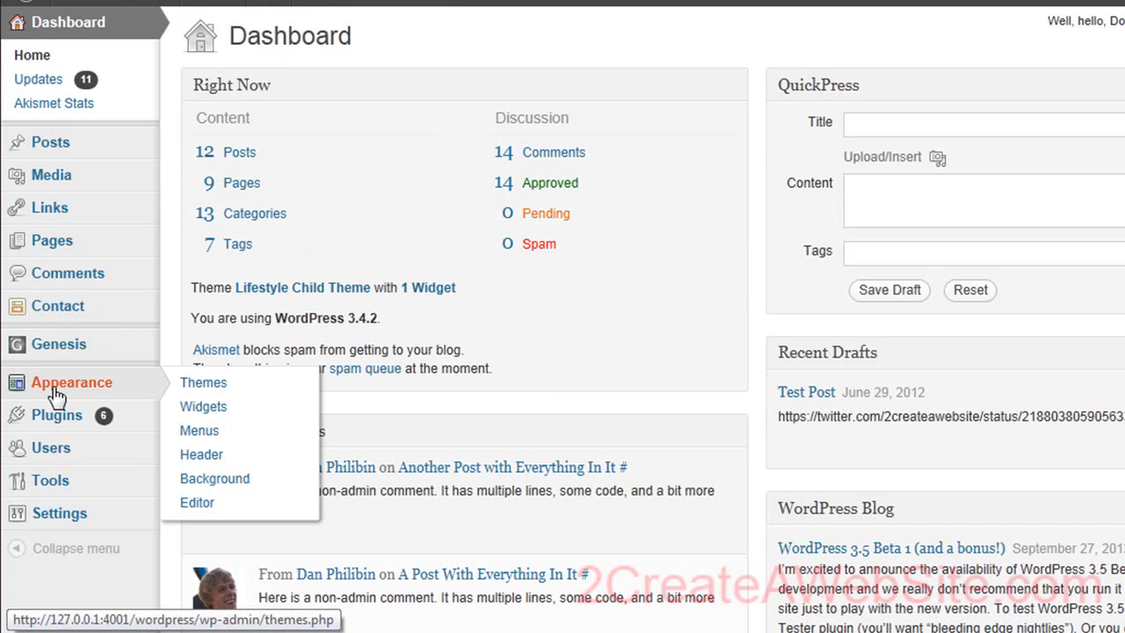
click(202, 410)
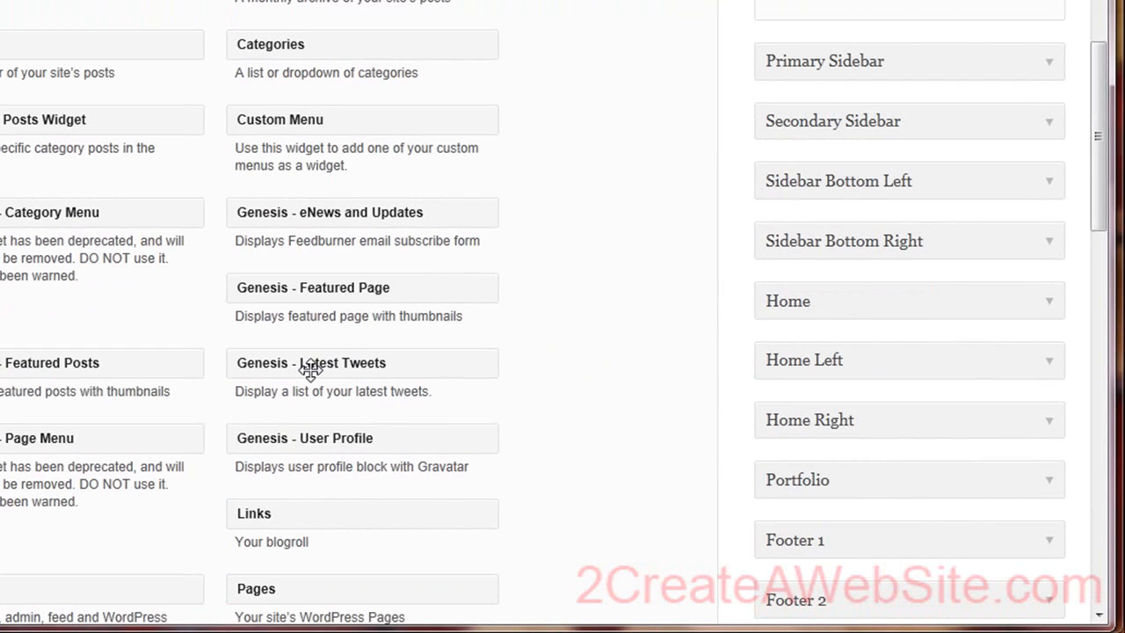
mouse_move(1099, 89)
mouse_down()
mouse_move(1110, 69)
mouse_move(1109, 81)
mouse_up()
click(828, 134)
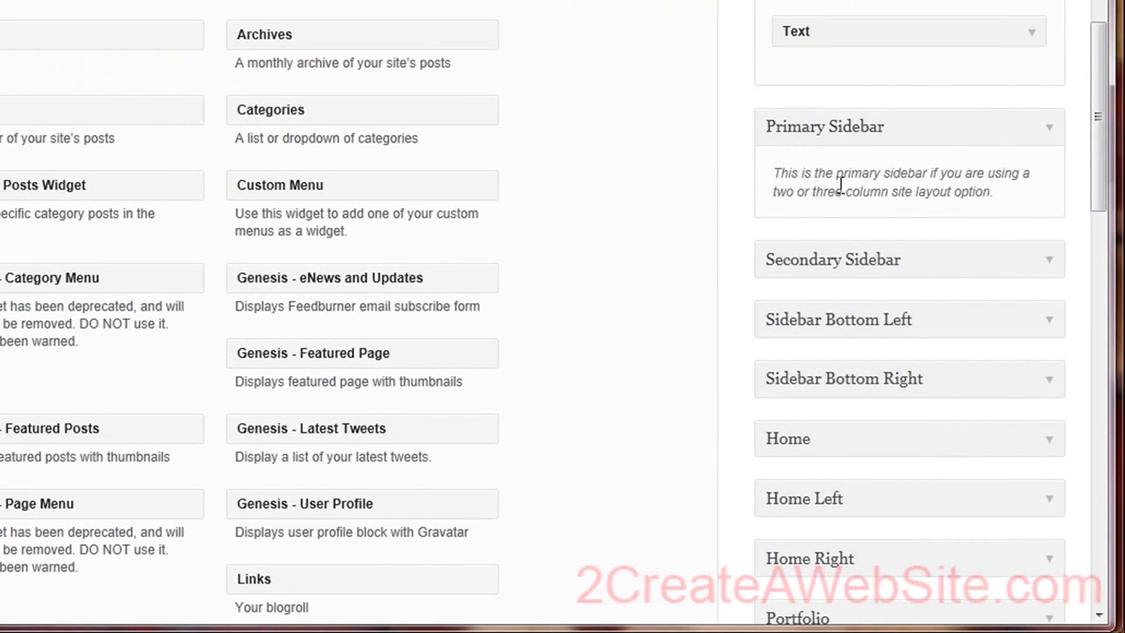
drag(298, 435, 848, 220)
- Configure the tweets widget with title "Tweets", username "2createawebsite", 5 tweets and @ replies hidden, save it and view the site
click(844, 294)
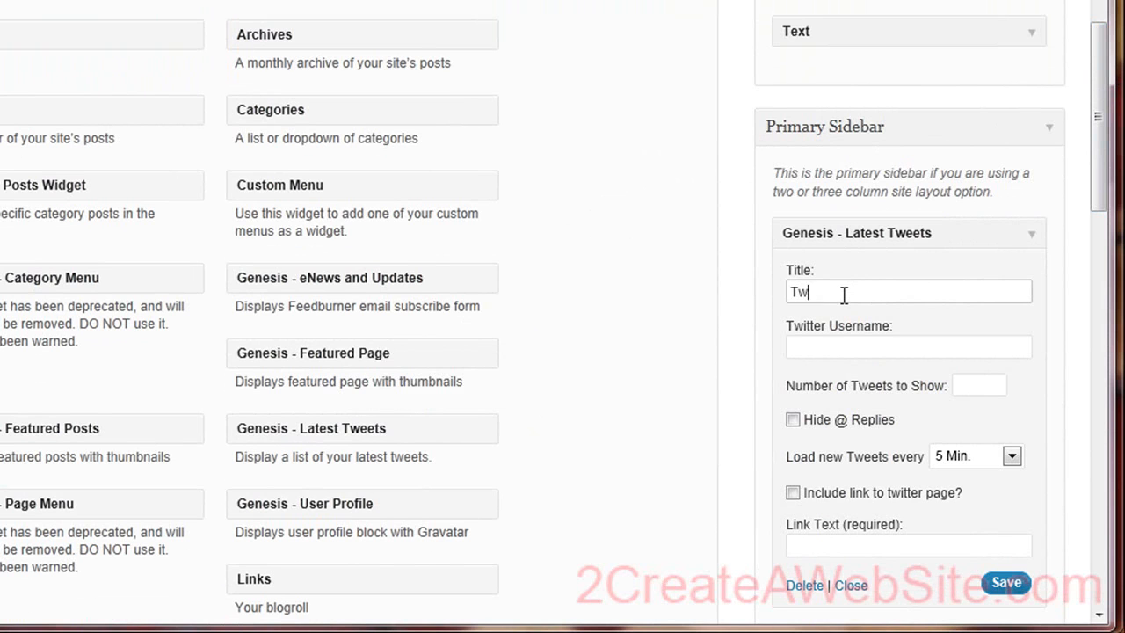
click(888, 344)
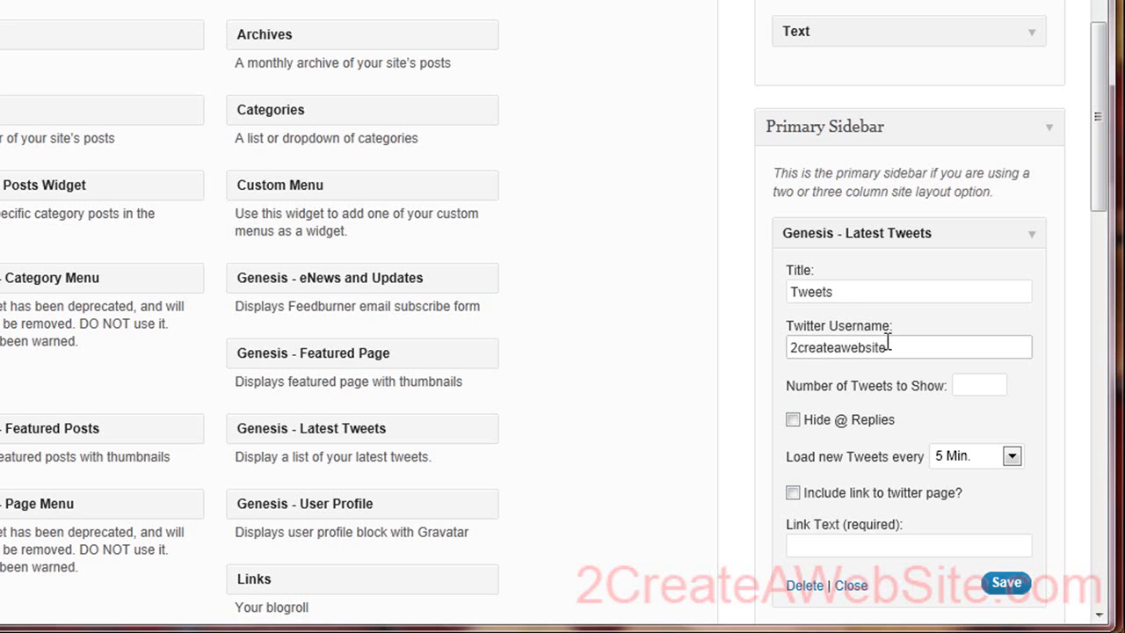
click(965, 385)
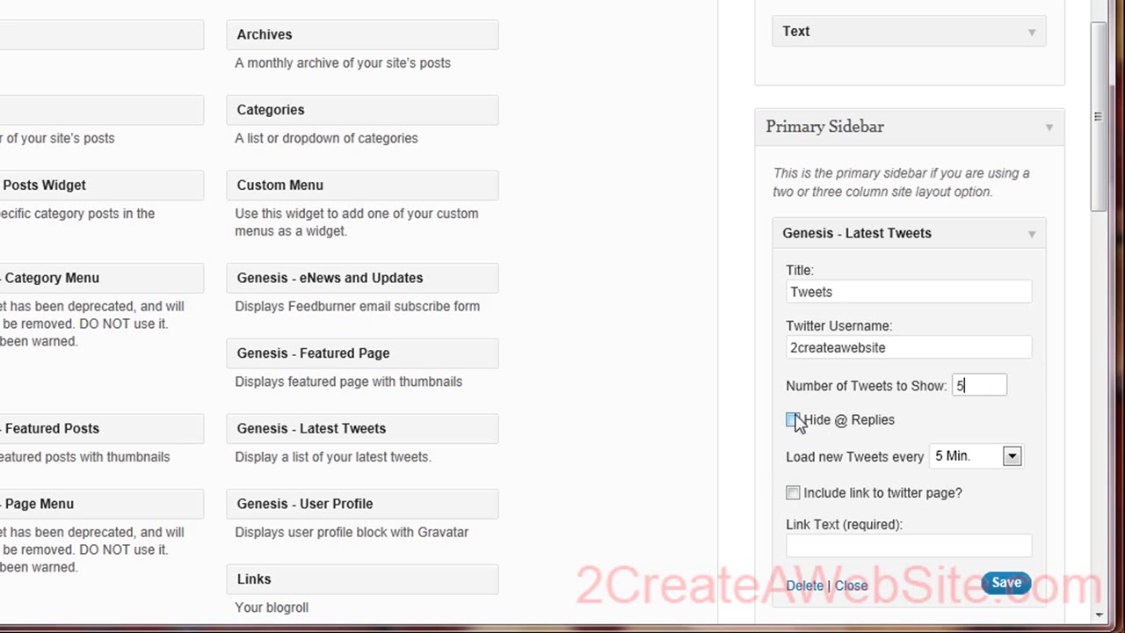
click(793, 420)
click(1011, 585)
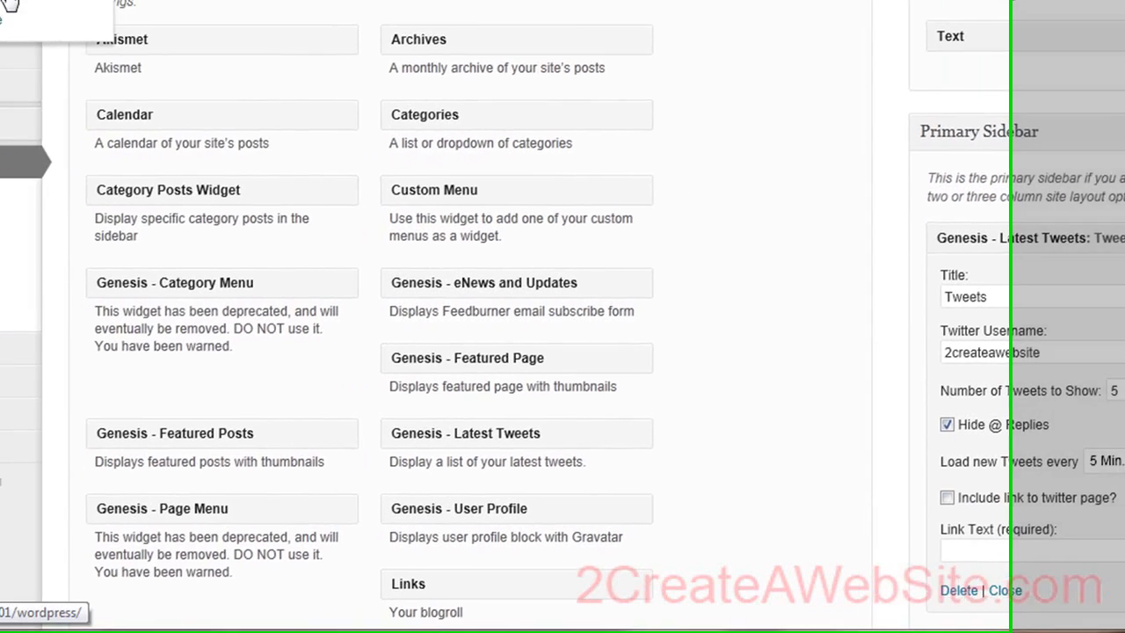
click(127, 2)
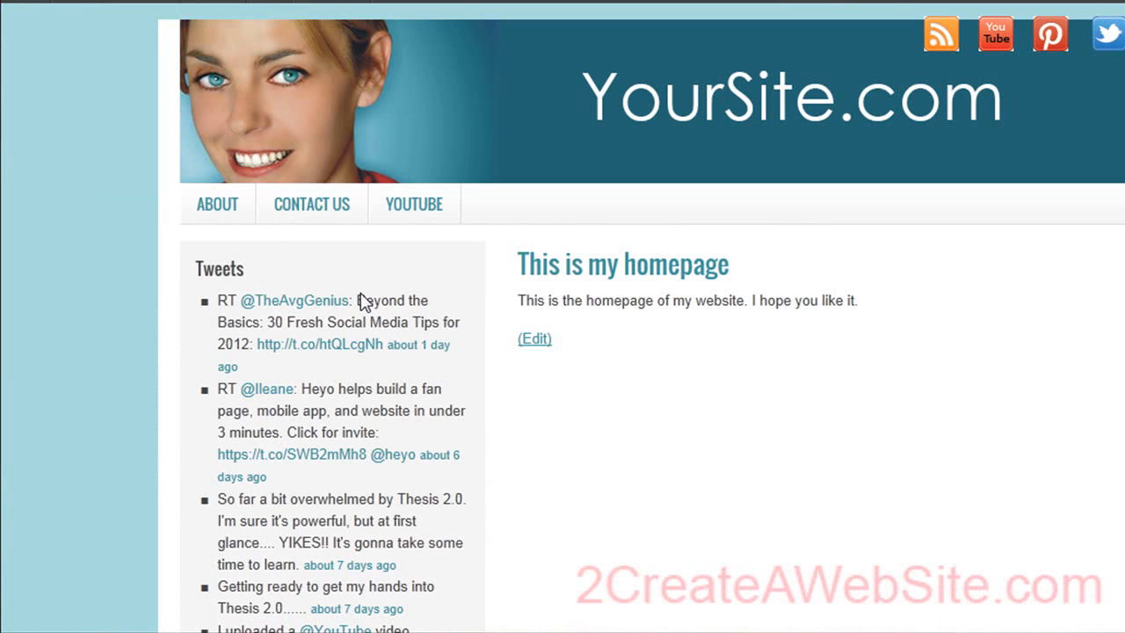
scroll(401, 300, down, 5)
scroll(401, 303, up, 5)
- Go to the Widgets page and view the example site's sidebar link lists, such as Transitioning Hair Talk
click(99, 7)
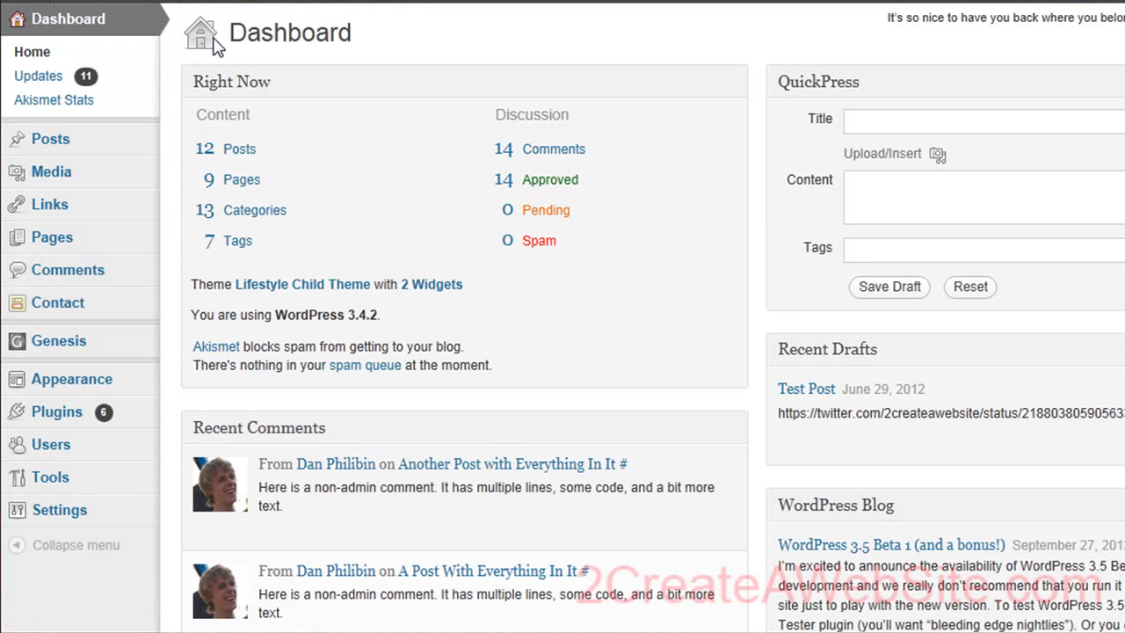
mouse_move(150, 392)
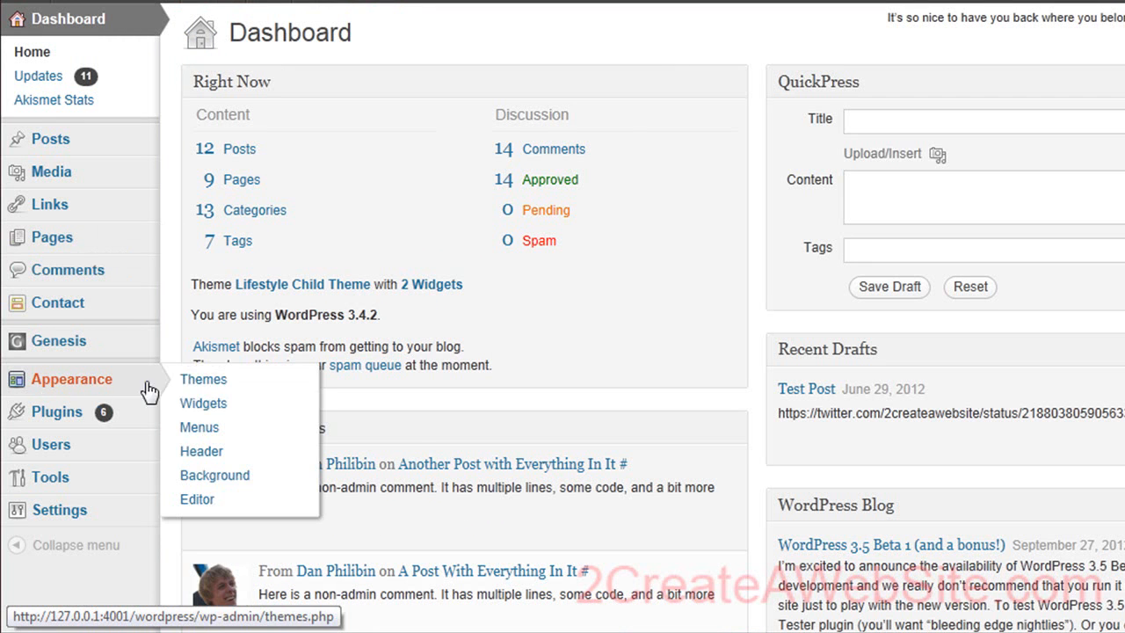
click(188, 413)
scroll(451, 361, down, 3)
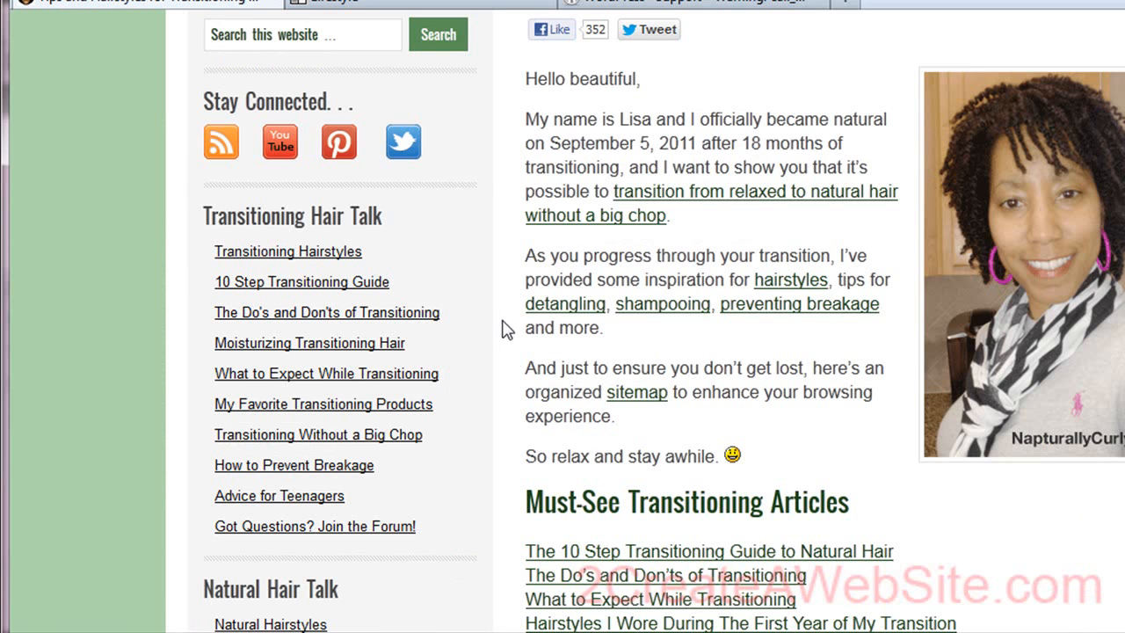
scroll(505, 330, down, 1)
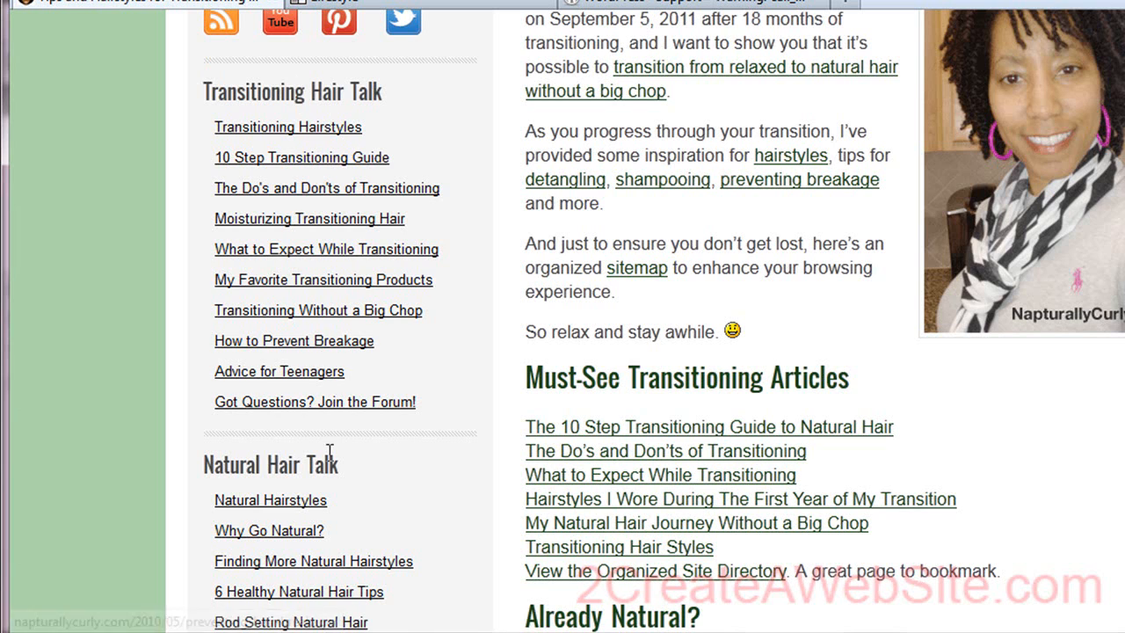
scroll(286, 254, down, 3)
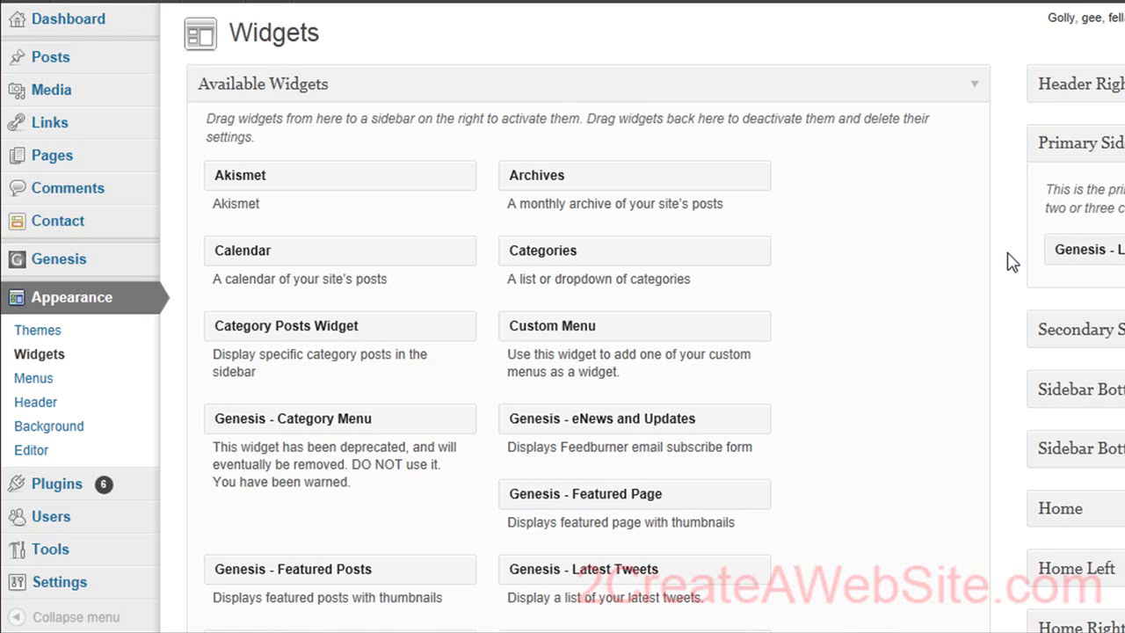
- Add a Text widget to the Primary Sidebar below the Genesis - Latest Tweets widget
scroll(814, 261, down, 8)
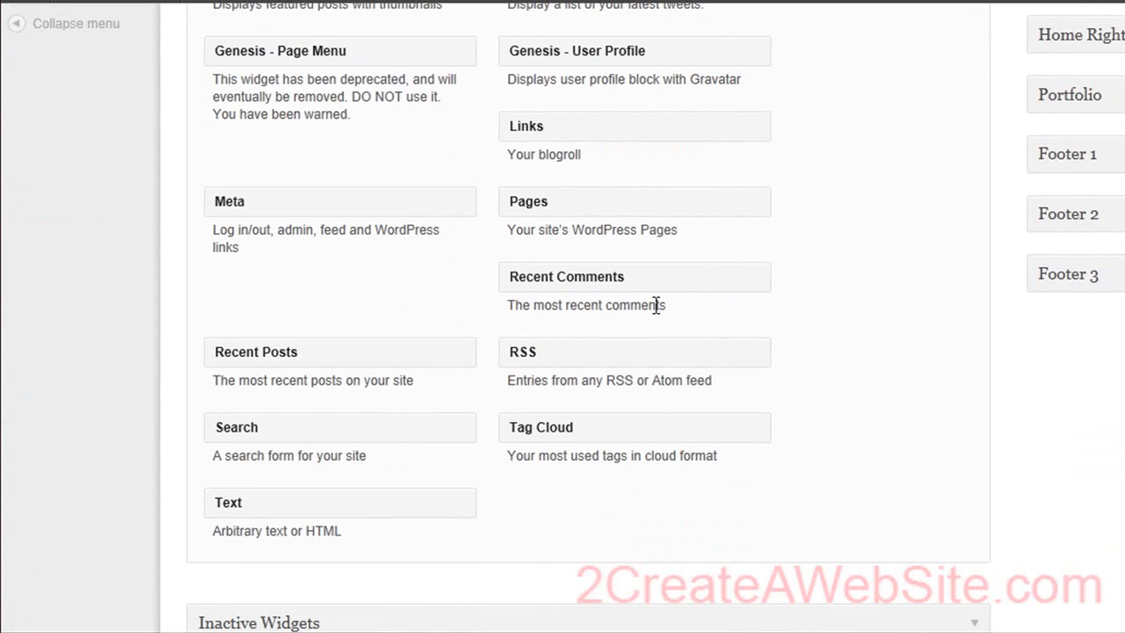
drag(294, 502, 1124, 165)
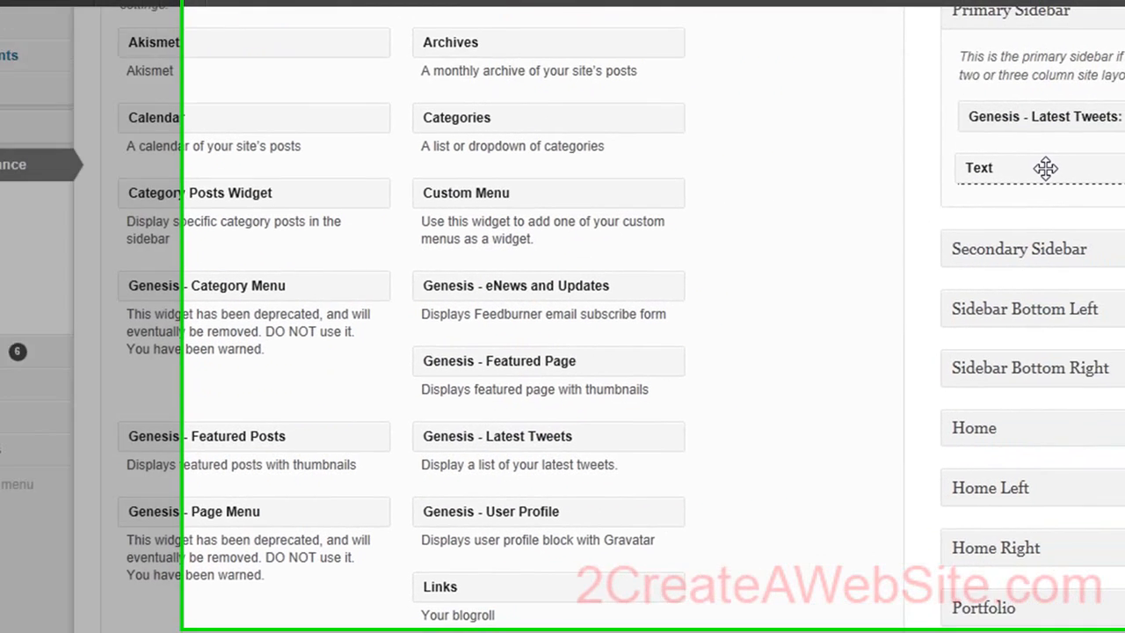
drag(1045, 167, 1045, 168)
click(703, 238)
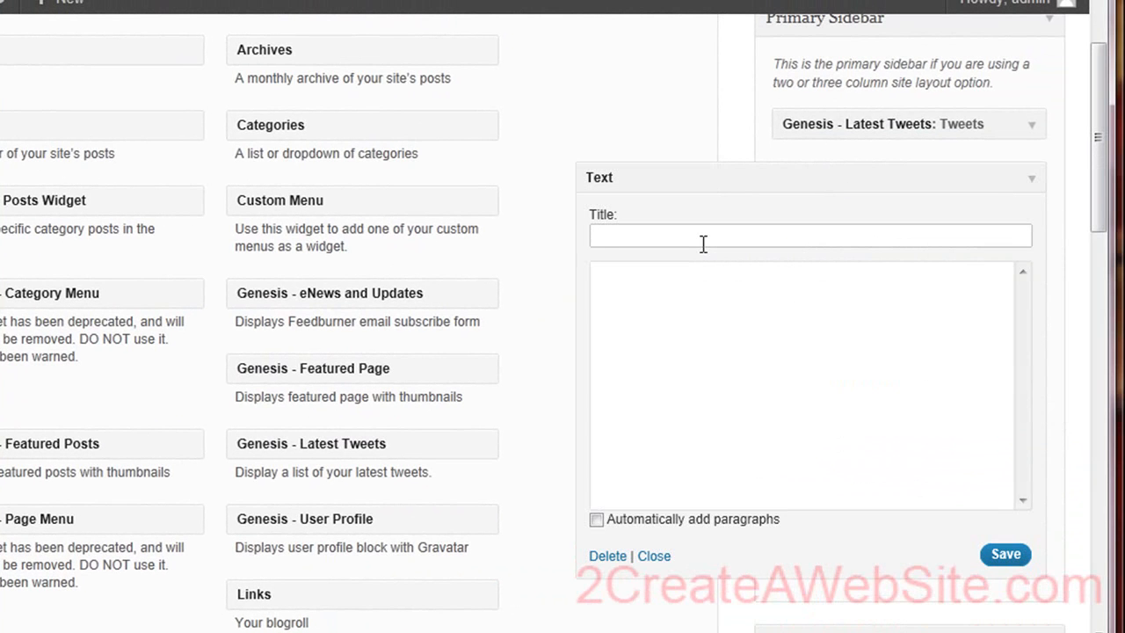
click(676, 318)
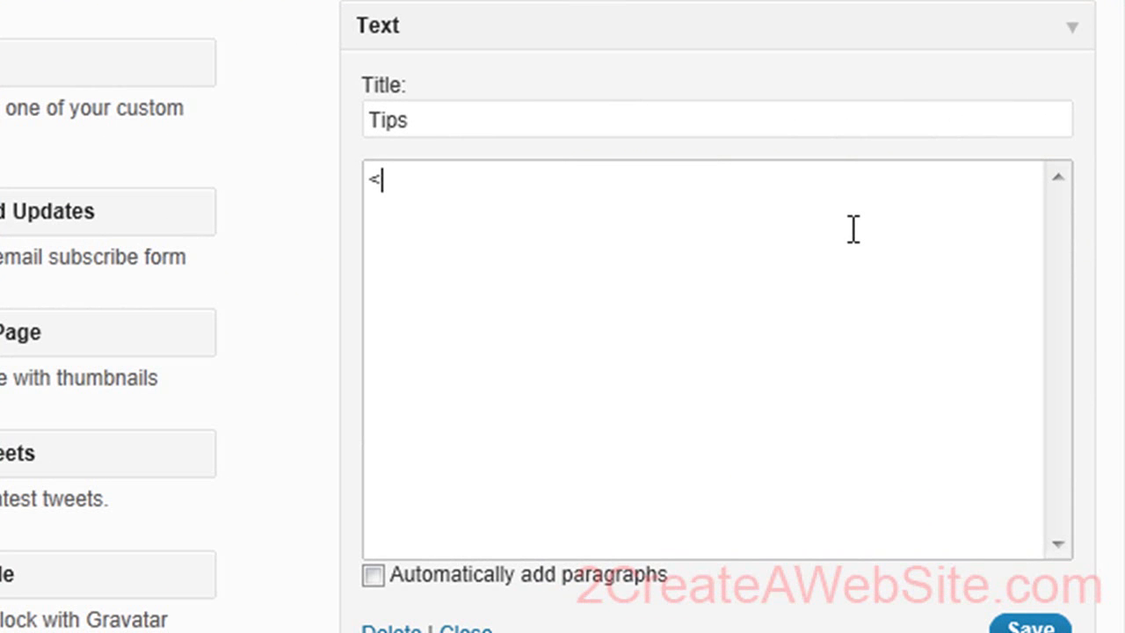
text(<a hre)
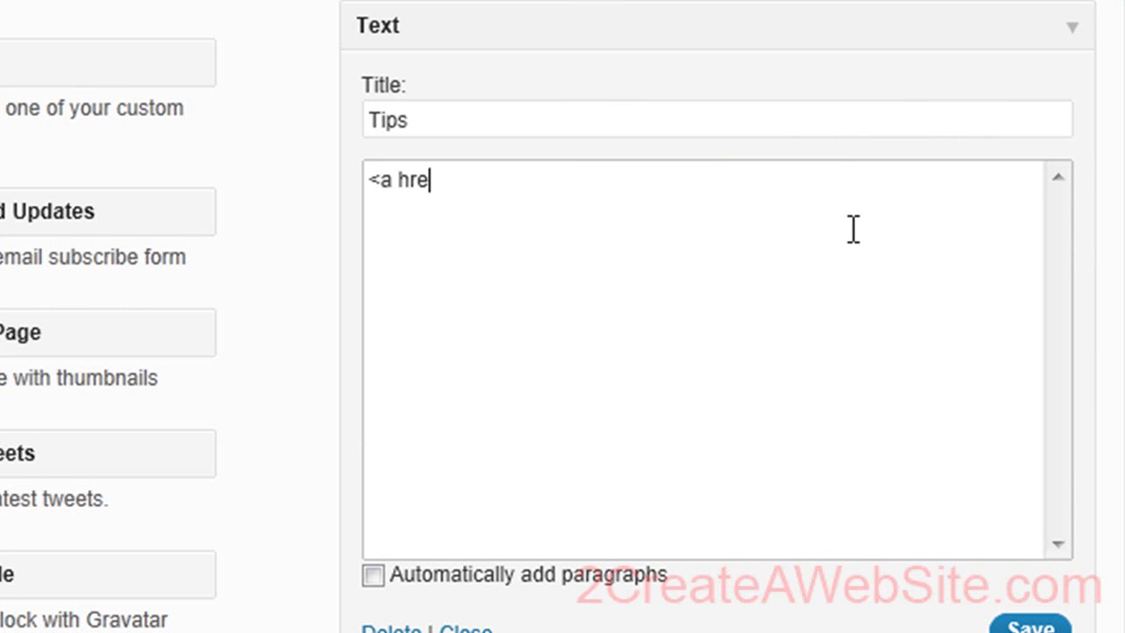
text(f="htt)
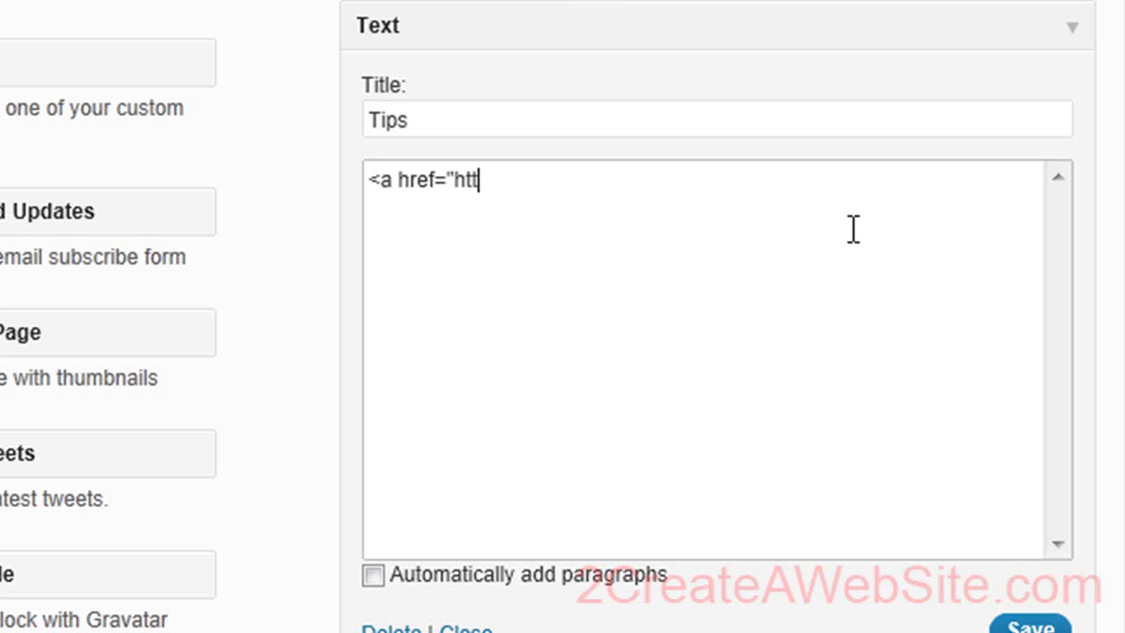
text(p://www.gogo)
key(BackSpace)
text(ogle.co)
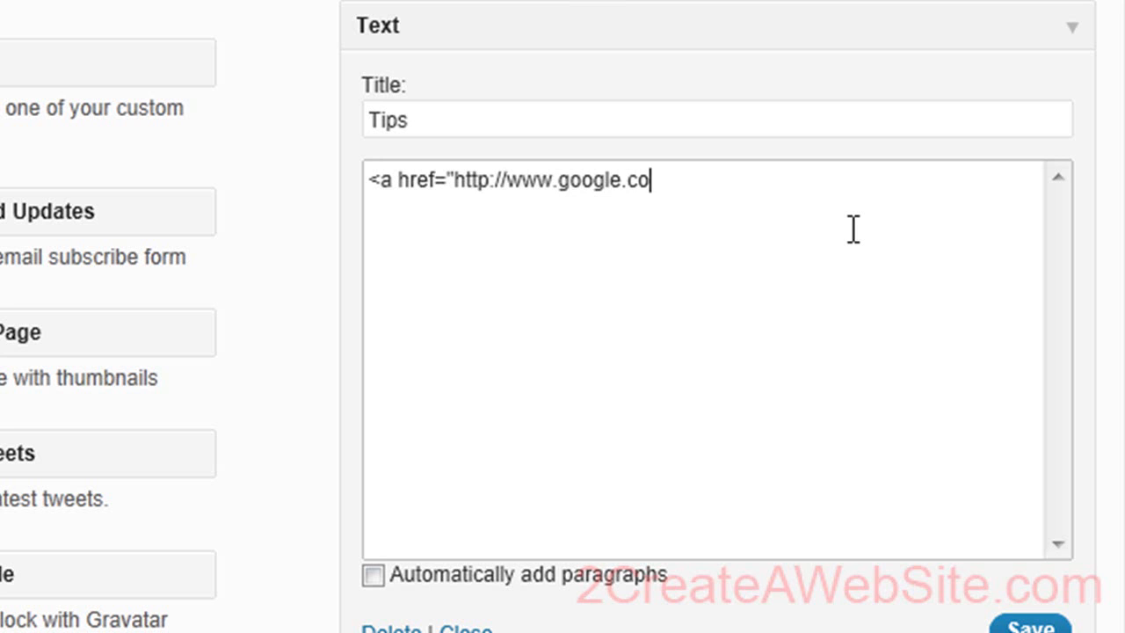
text(m">Google</a)
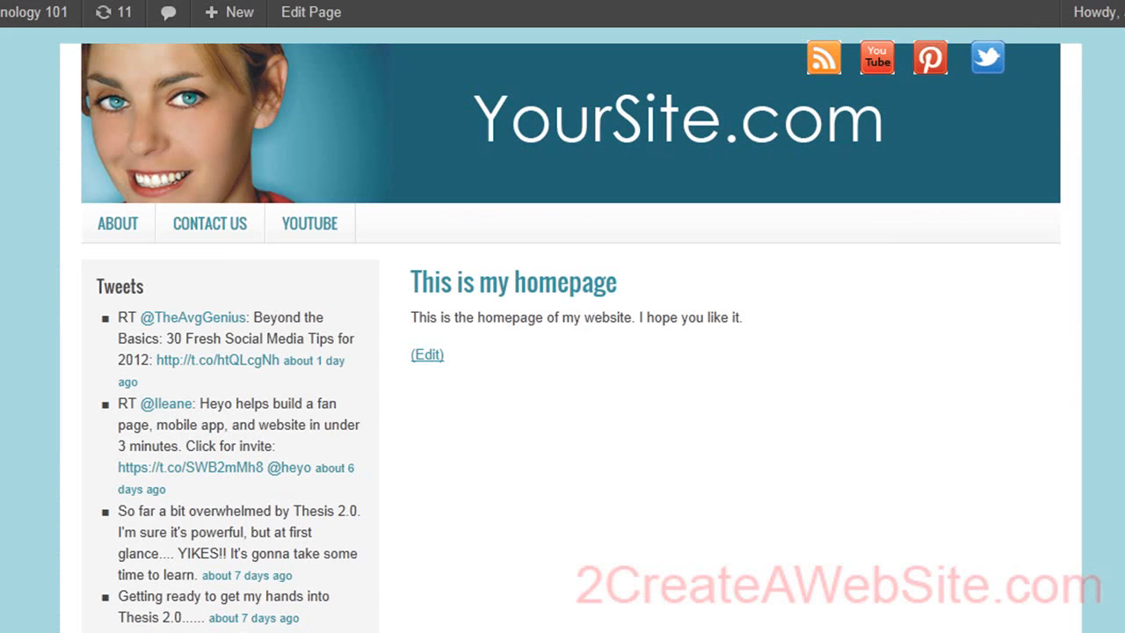
scroll(572, 330, down, 3)
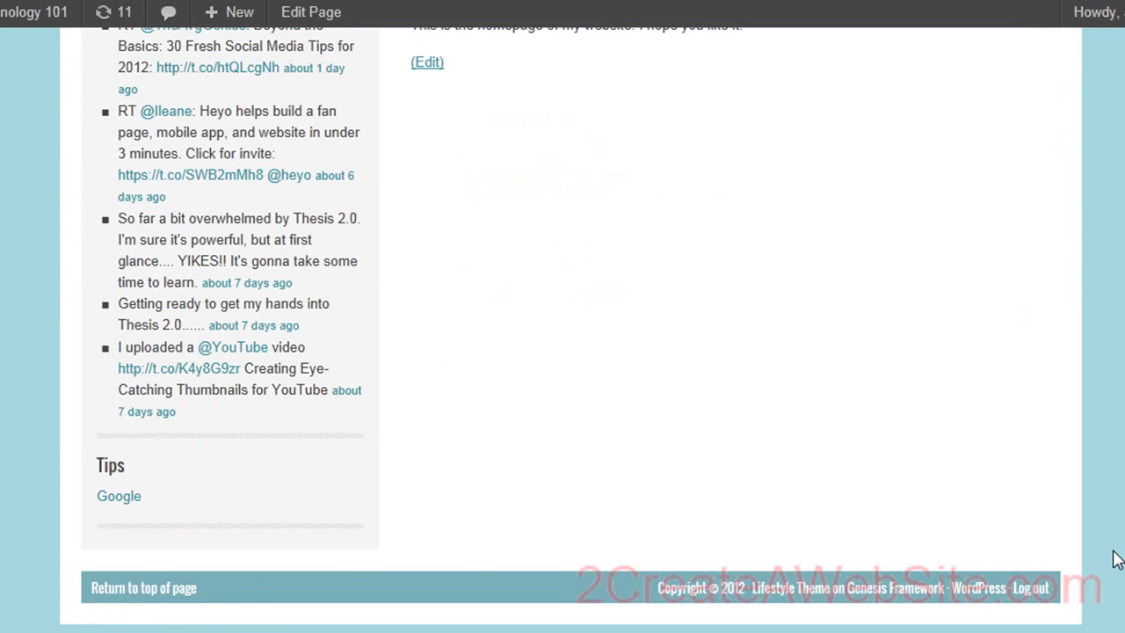
- Return to the Widgets page and expand the Footer 1 widget area
mouse_move(26, 12)
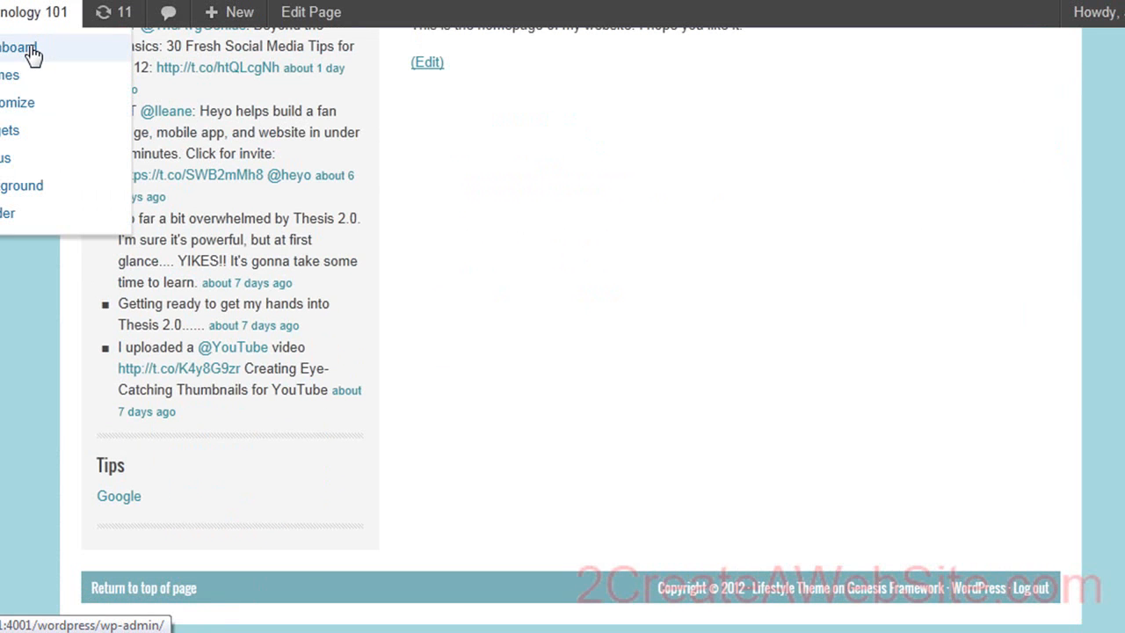
click(11, 130)
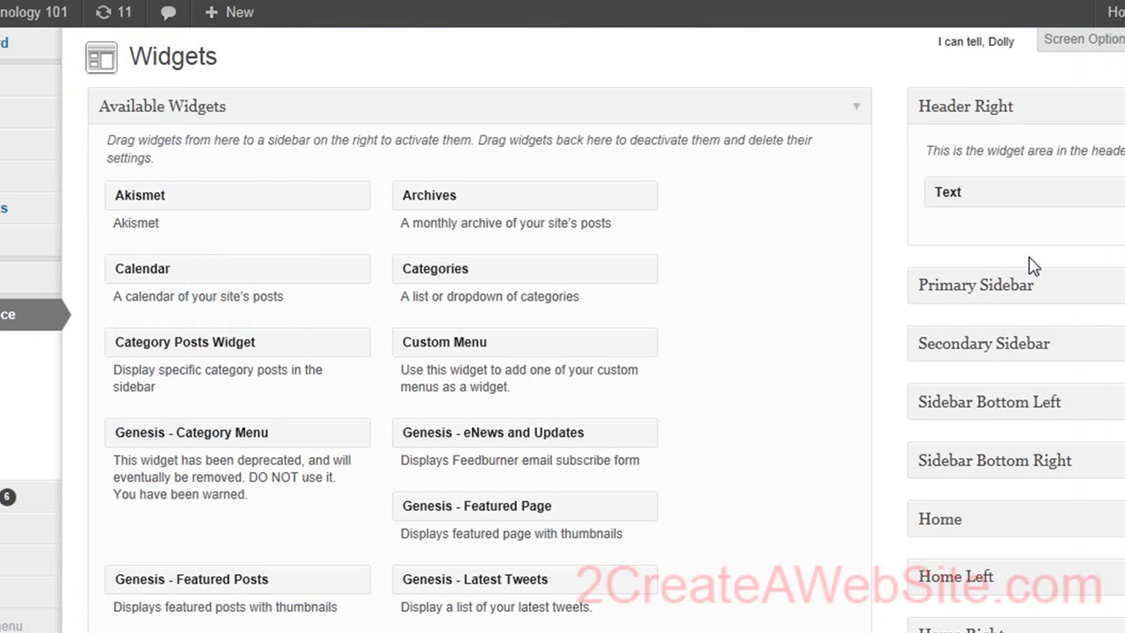
scroll(962, 277, down, 6)
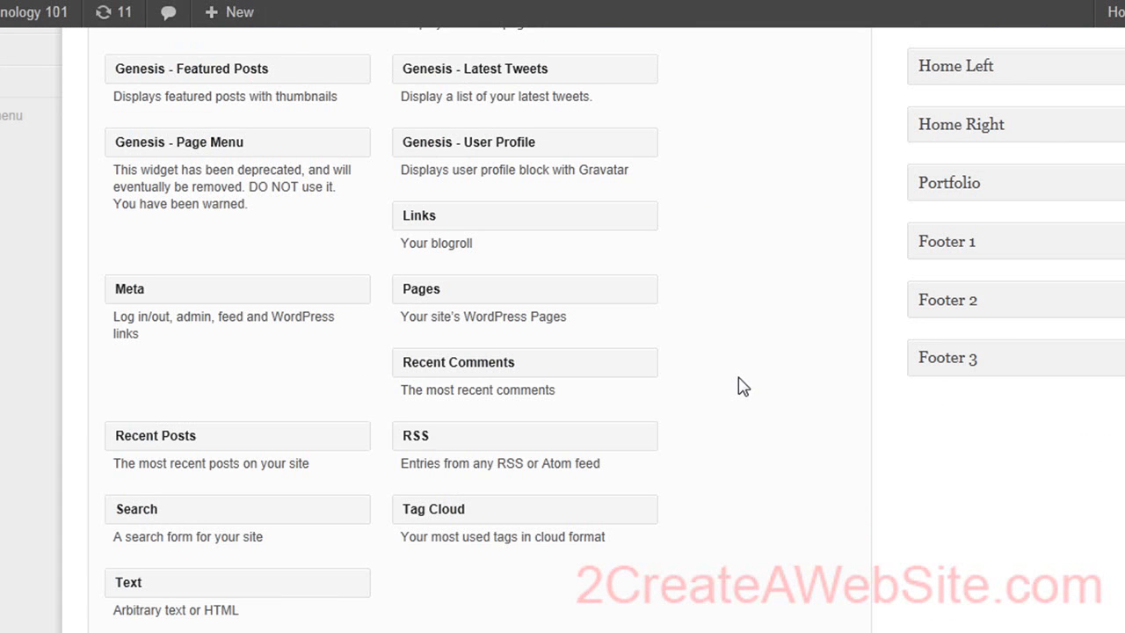
scroll(737, 387, up, 1)
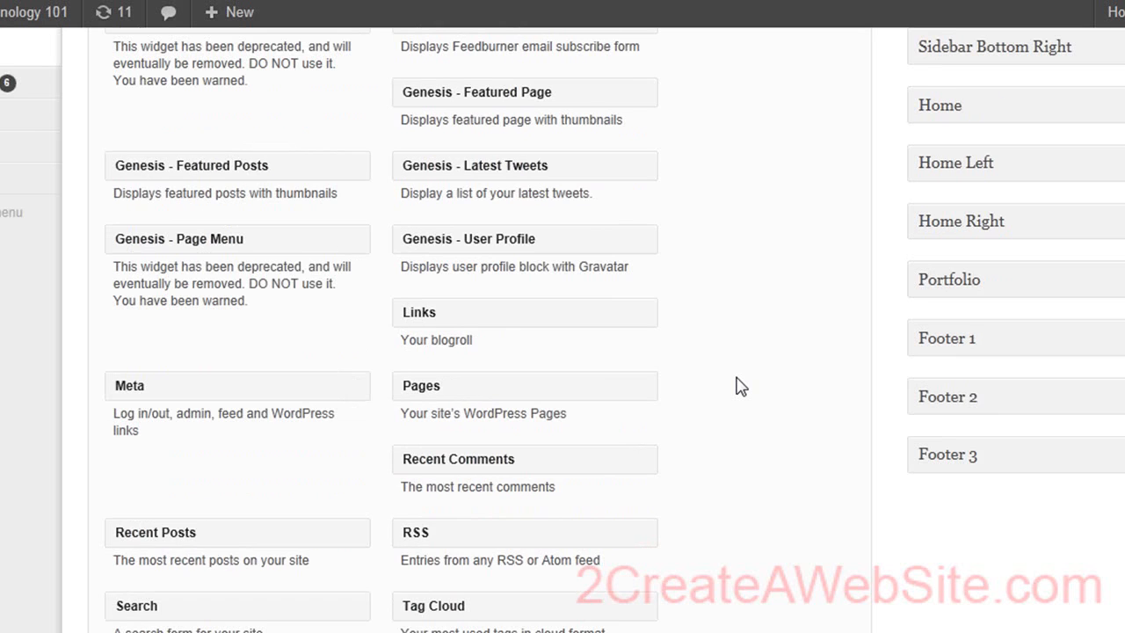
scroll(737, 387, up, 1)
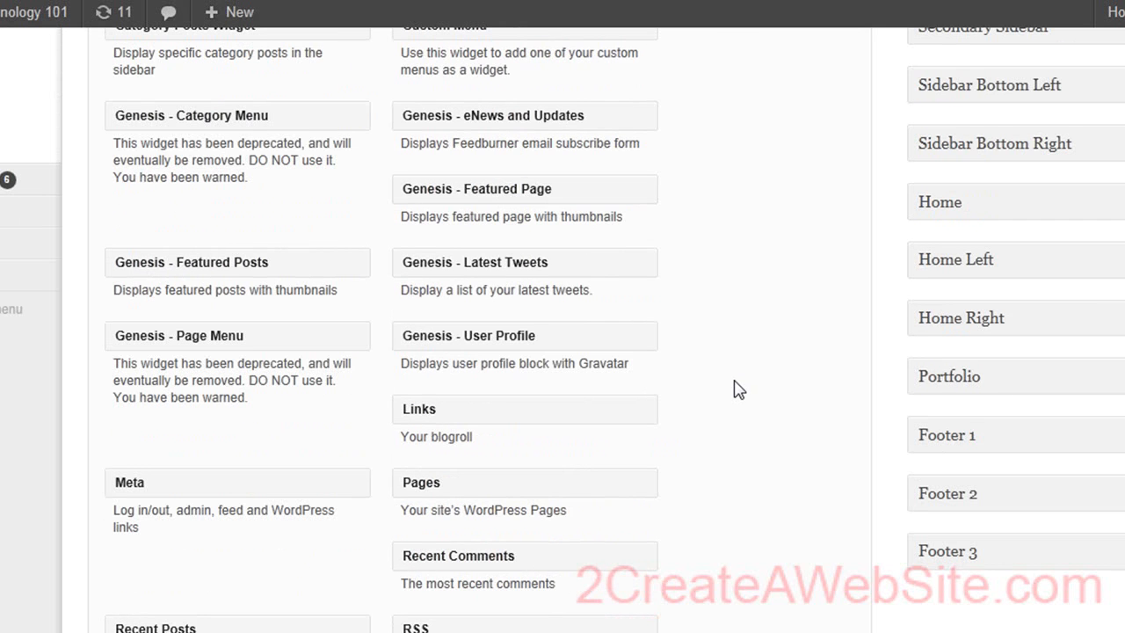
click(967, 434)
scroll(563, 330, down, 1)
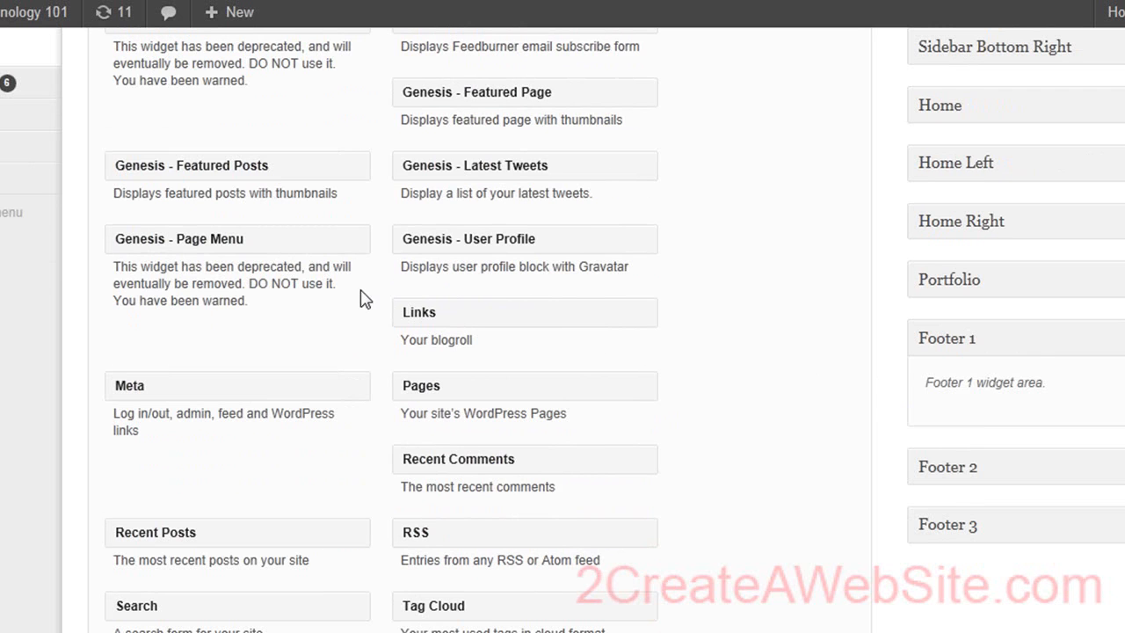
- Add a Recent Posts widget titled "Posts" to the Footer 1 area and save it
drag(184, 533, 995, 397)
click(1000, 479)
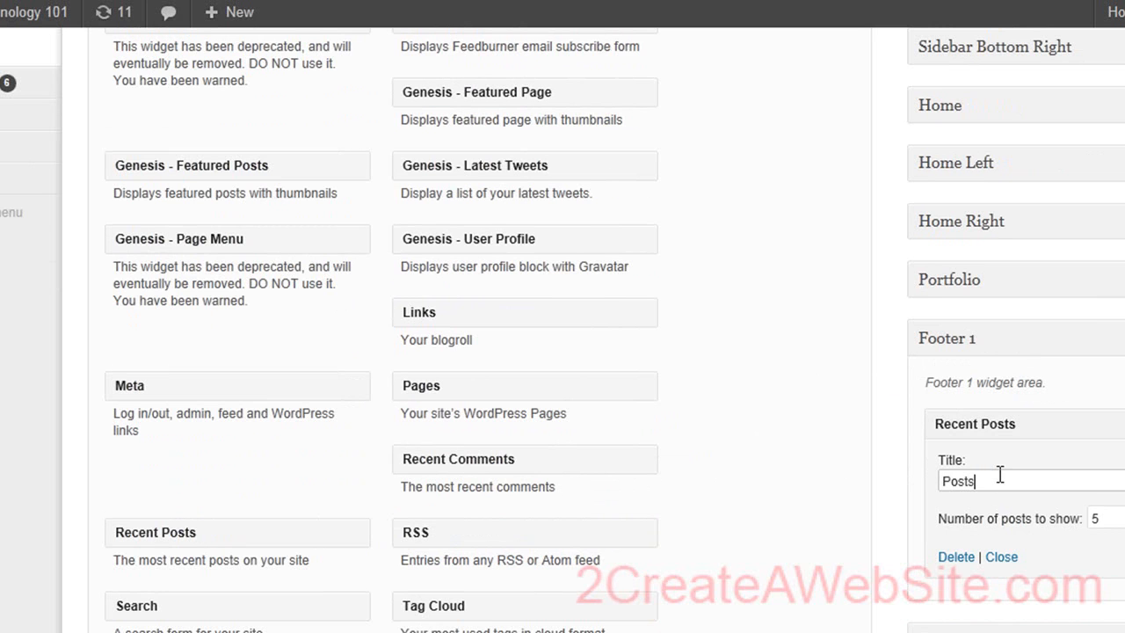
scroll(975, 351, down, 2)
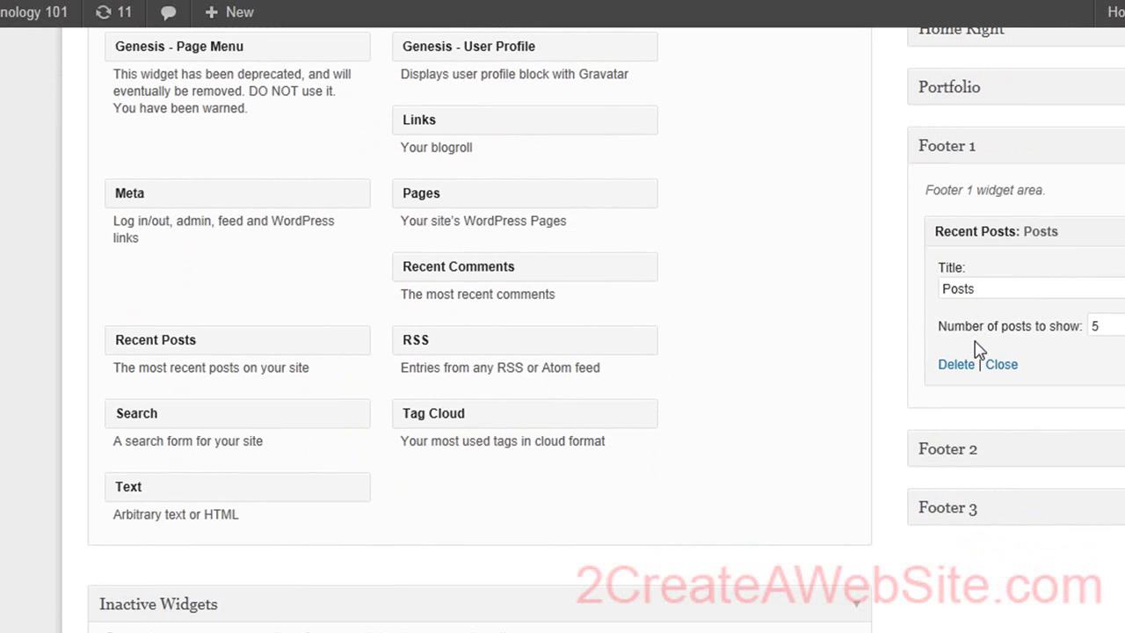
- Add an Archives widget titled "Archives" to the Footer 2 area and save it
click(1020, 449)
scroll(666, 402, up, 8)
drag(436, 191, 993, 472)
click(985, 540)
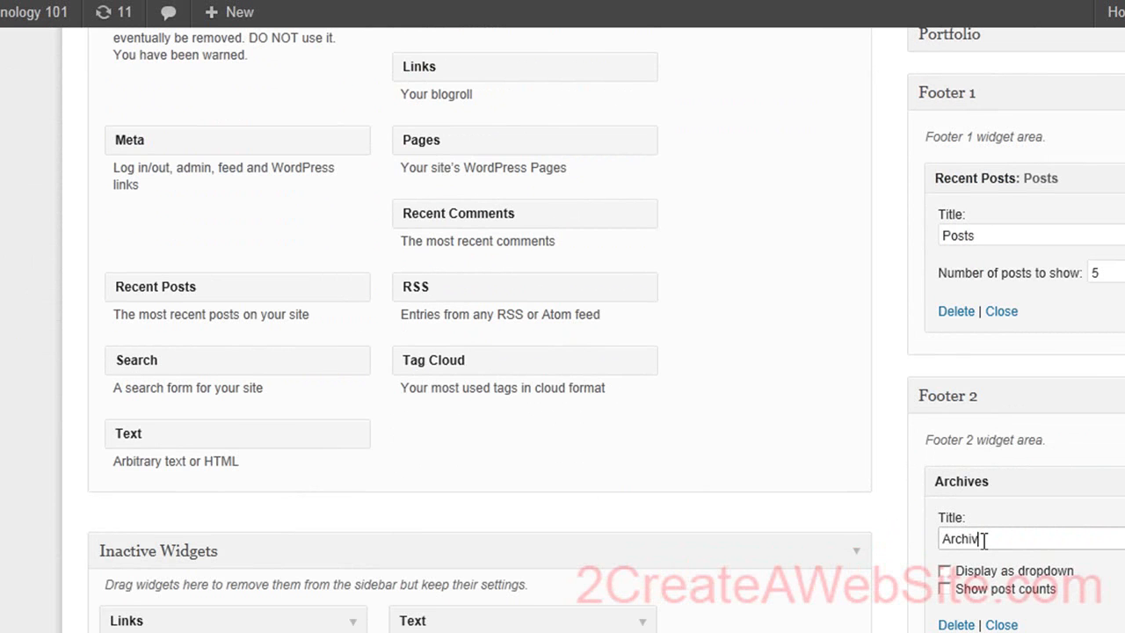
scroll(1095, 444, down, 3)
- Add a Text widget titled "Text" with "This is my text." repeated to the Footer 3 area, save it and view the site's footer
click(1098, 440)
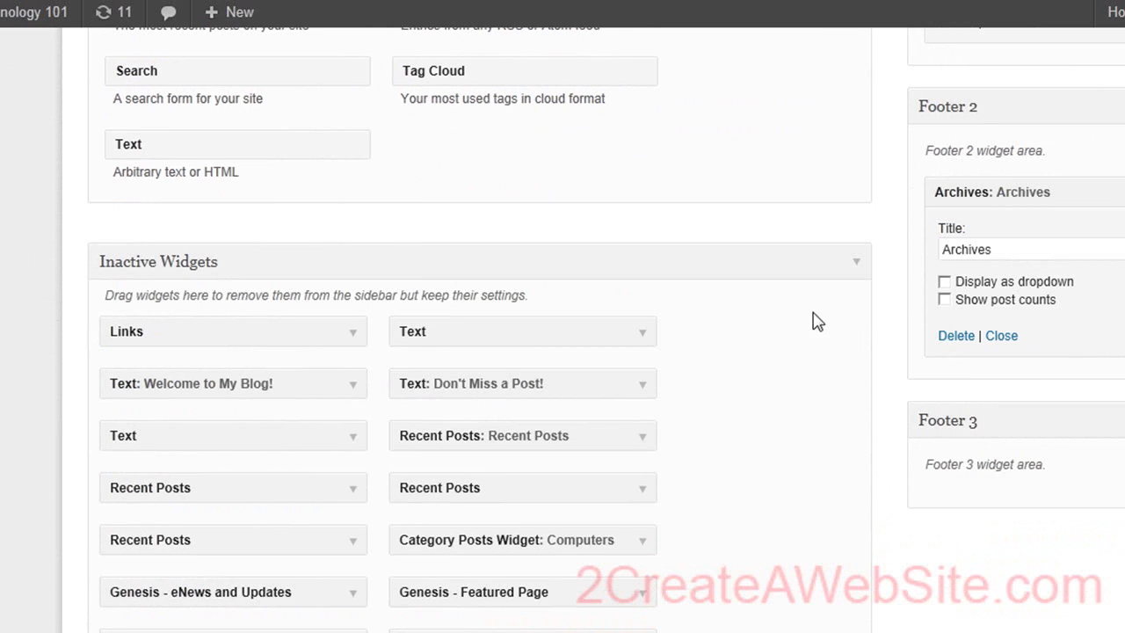
drag(131, 143, 1009, 499)
click(929, 558)
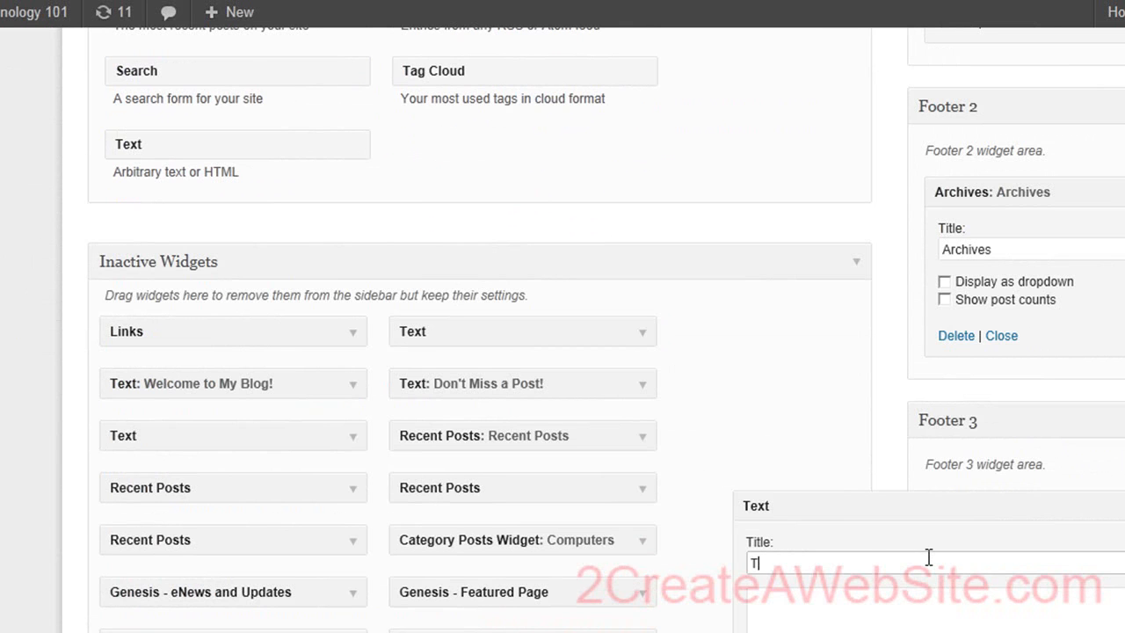
scroll(929, 558, down, 3)
click(891, 492)
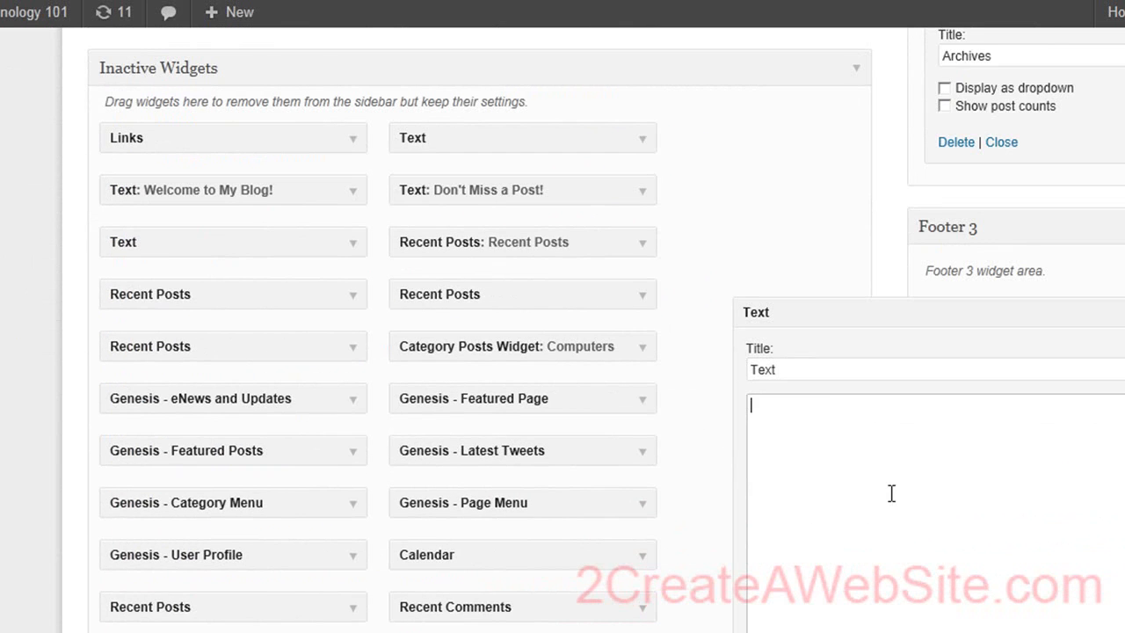
text(This is my text. This is my text. This is my text. This is my text. This is my text. This is my text. This is my text. This is my text. This is my text. This is my text. This is my text. This is my text. This is my text. This is my text. This is my text. This is my text. This is my text. This is my text. This is my text. This is my text.)
scroll(607, 311, down, 3)
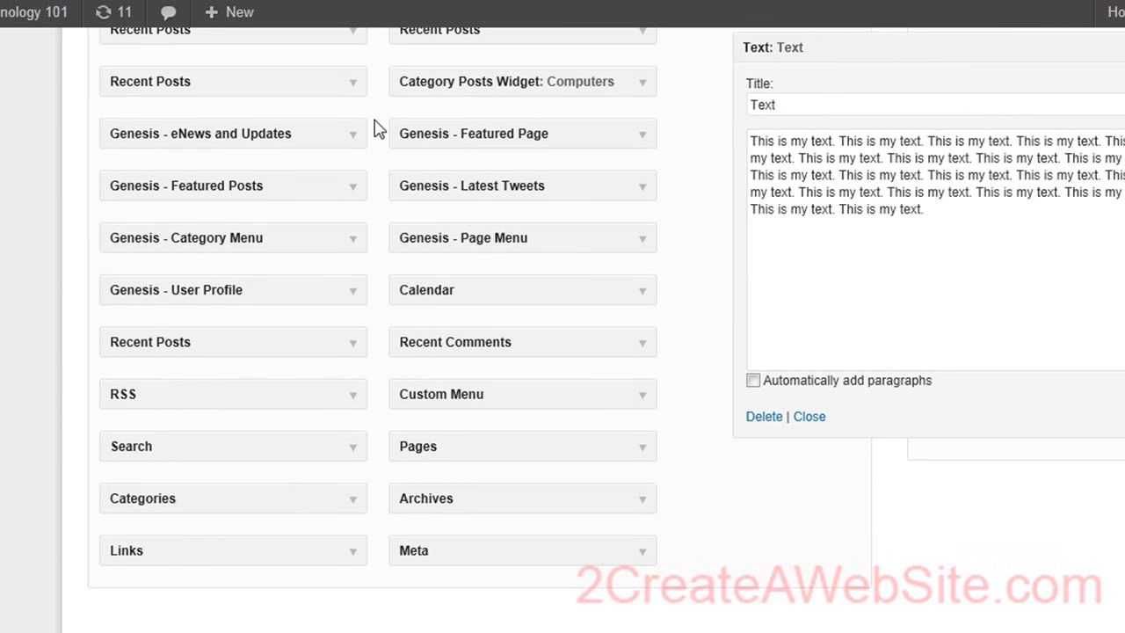
click(35, 12)
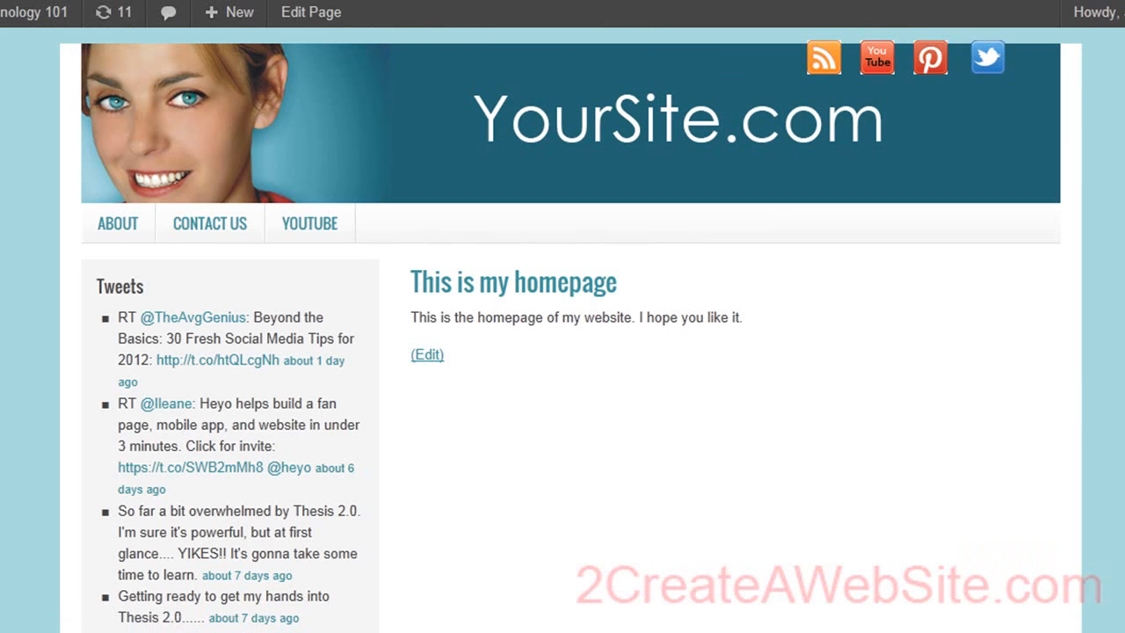
scroll(562, 351, down, 5)
- Set the front page to display your latest posts in the Reading Settings and save the changes
mouse_move(7, 19)
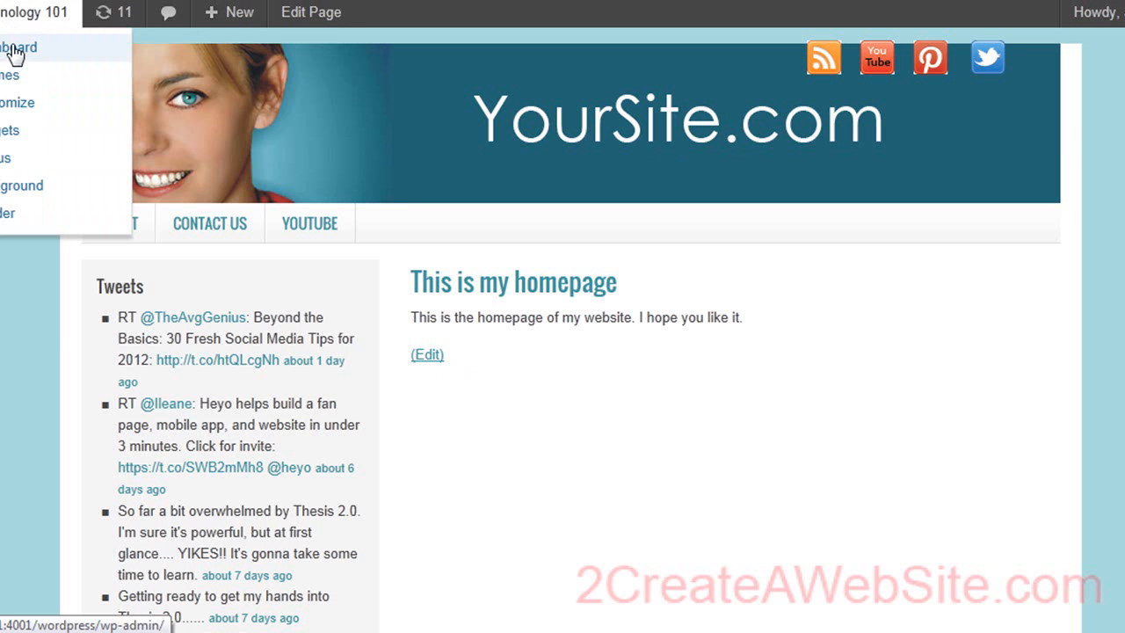
click(12, 63)
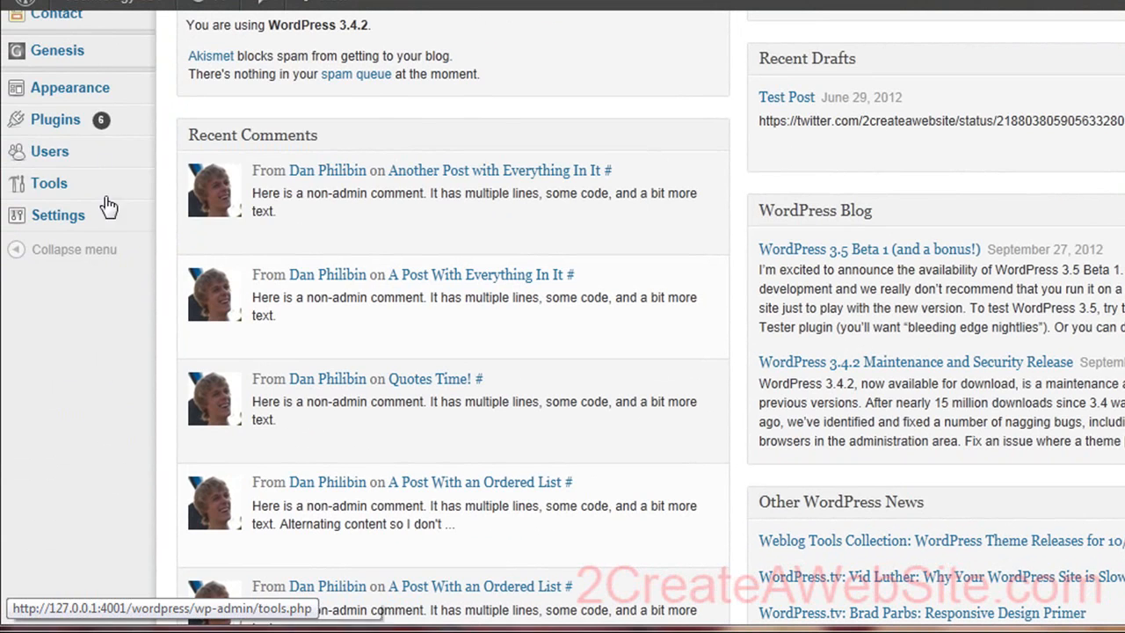
mouse_move(95, 104)
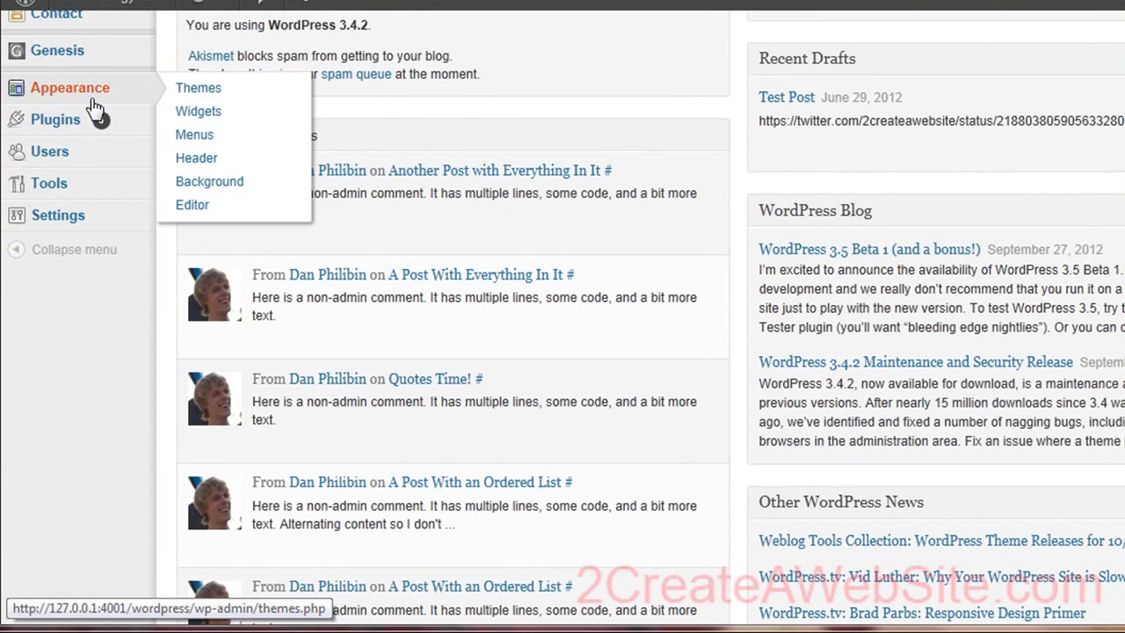
mouse_move(92, 233)
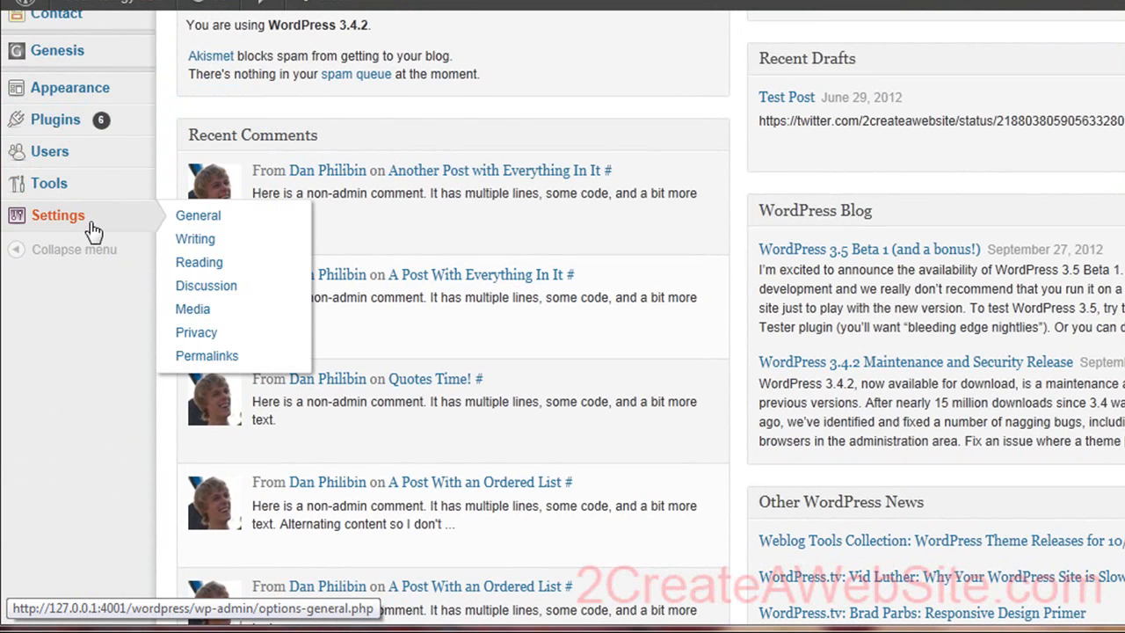
click(184, 262)
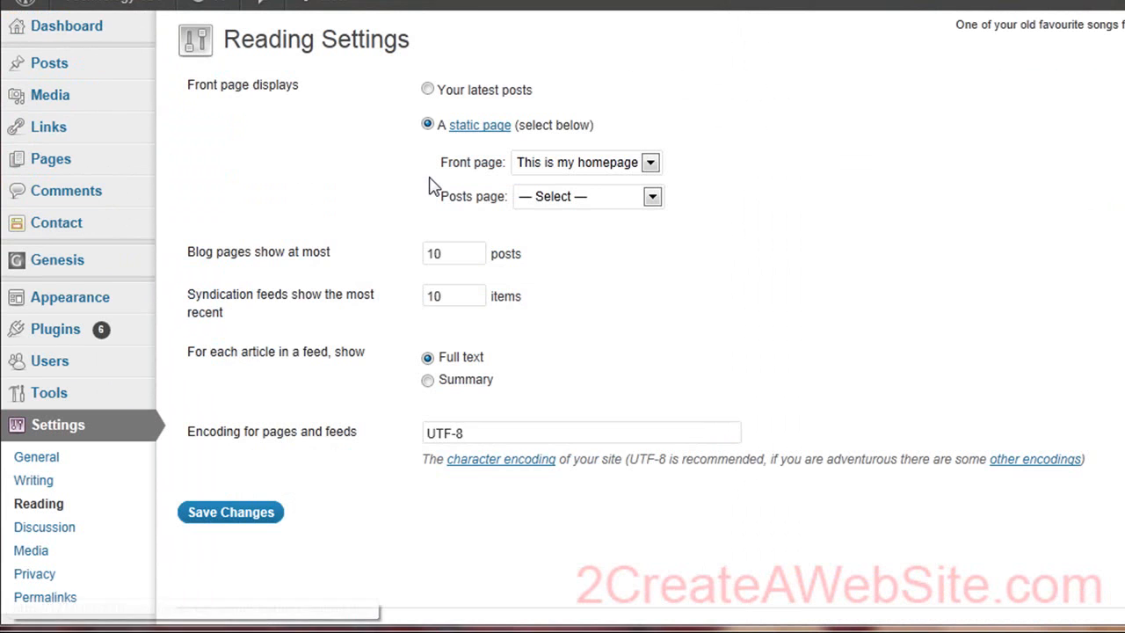
click(428, 91)
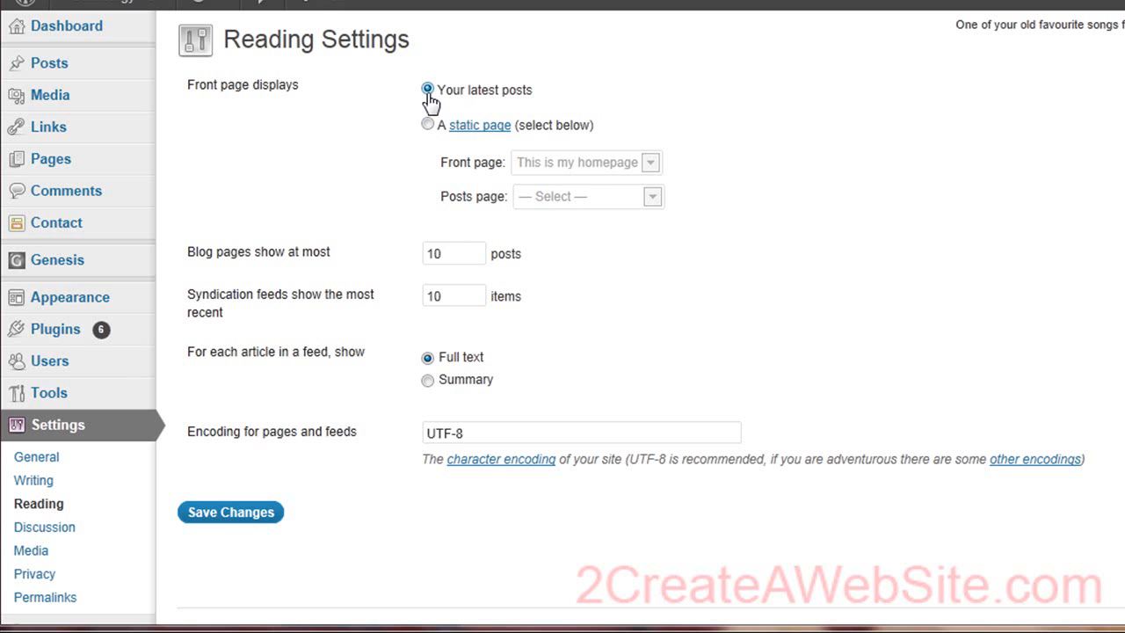
click(231, 515)
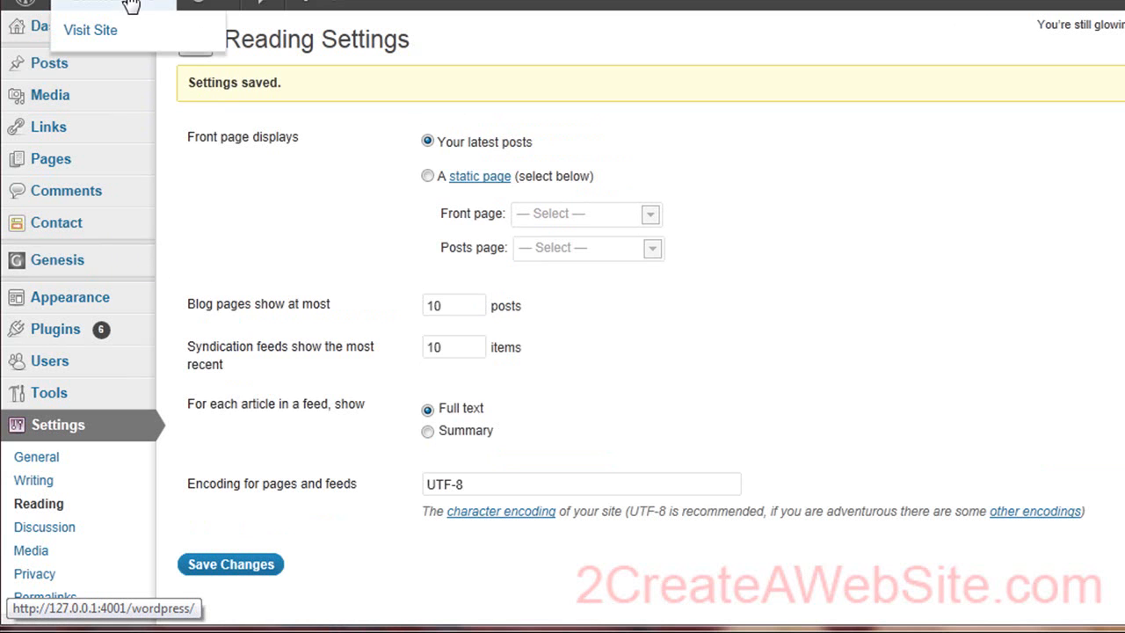
- Visit the site and look through its front page showing the latest posts
click(131, 5)
scroll(668, 330, down, 5)
scroll(673, 322, down, 10)
scroll(674, 322, up, 15)
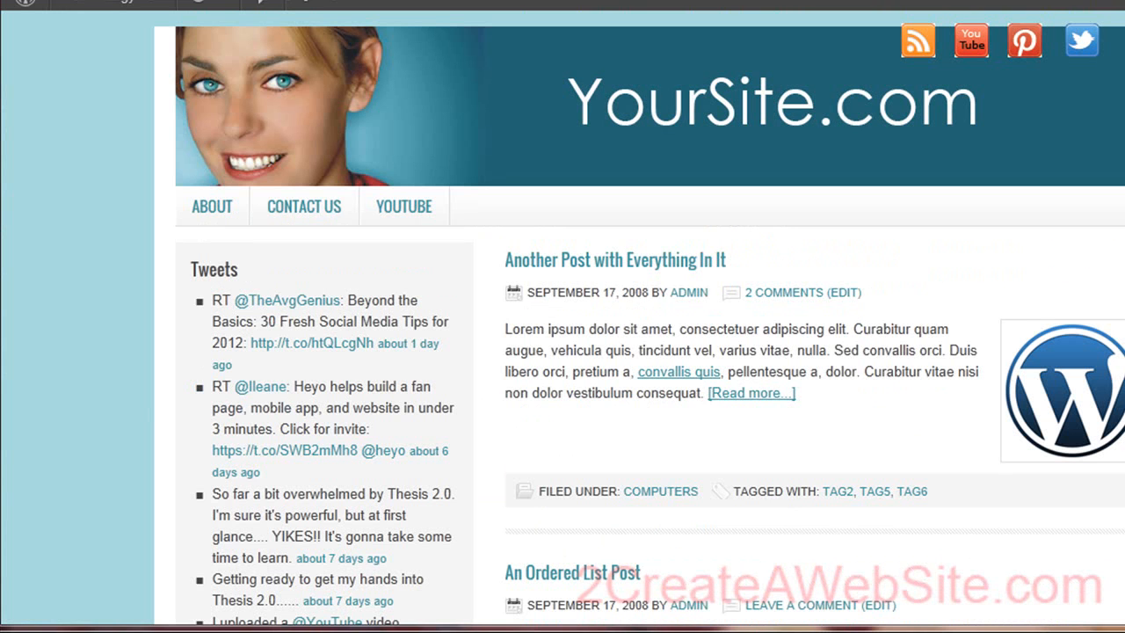
- Go to the site's widget settings and add a Text widget to the Home area
mouse_move(114, 7)
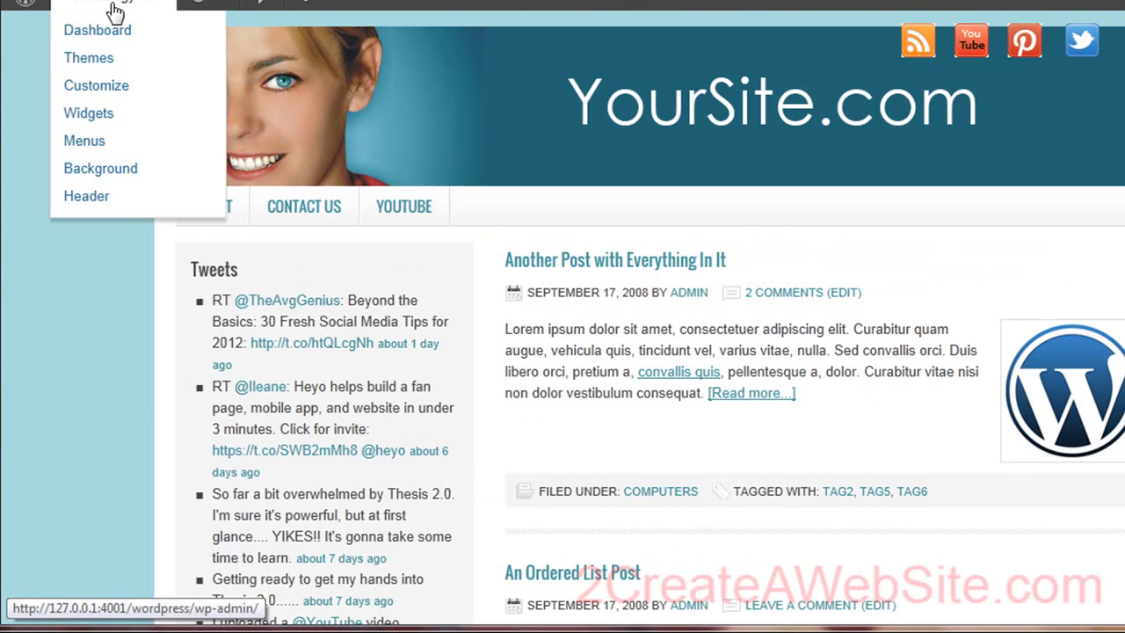
click(93, 120)
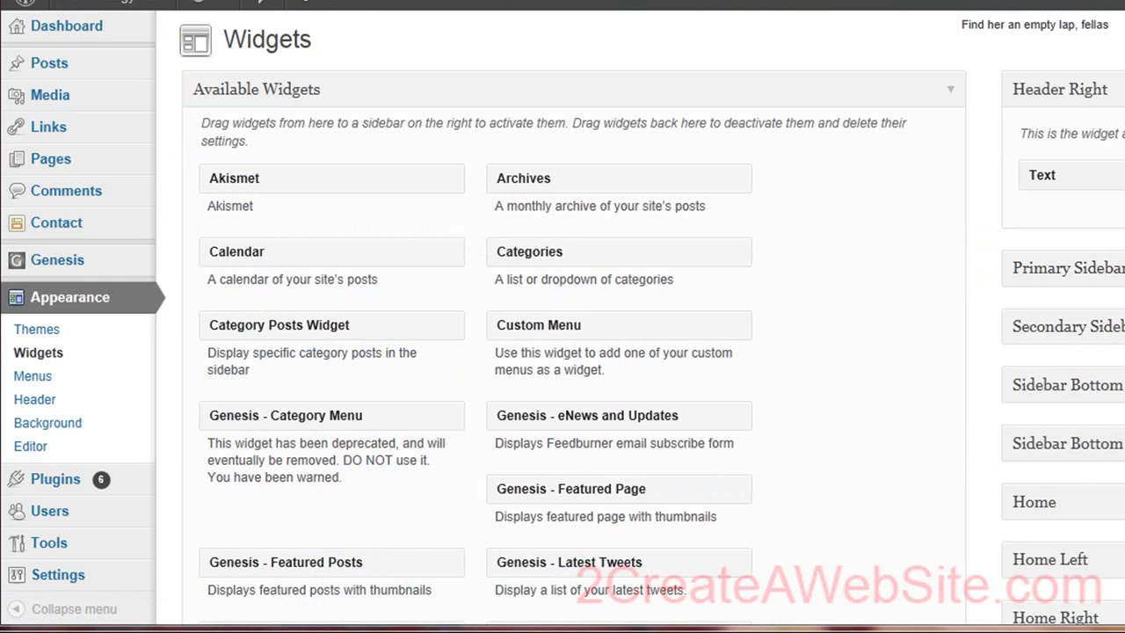
scroll(1099, 220, down, 5)
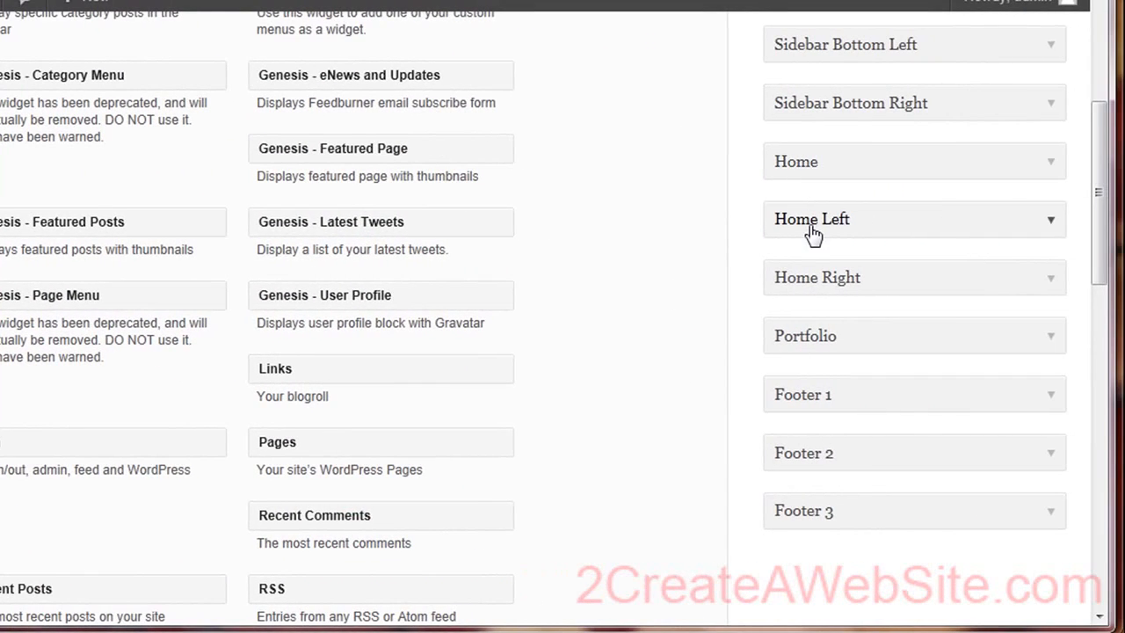
click(1054, 165)
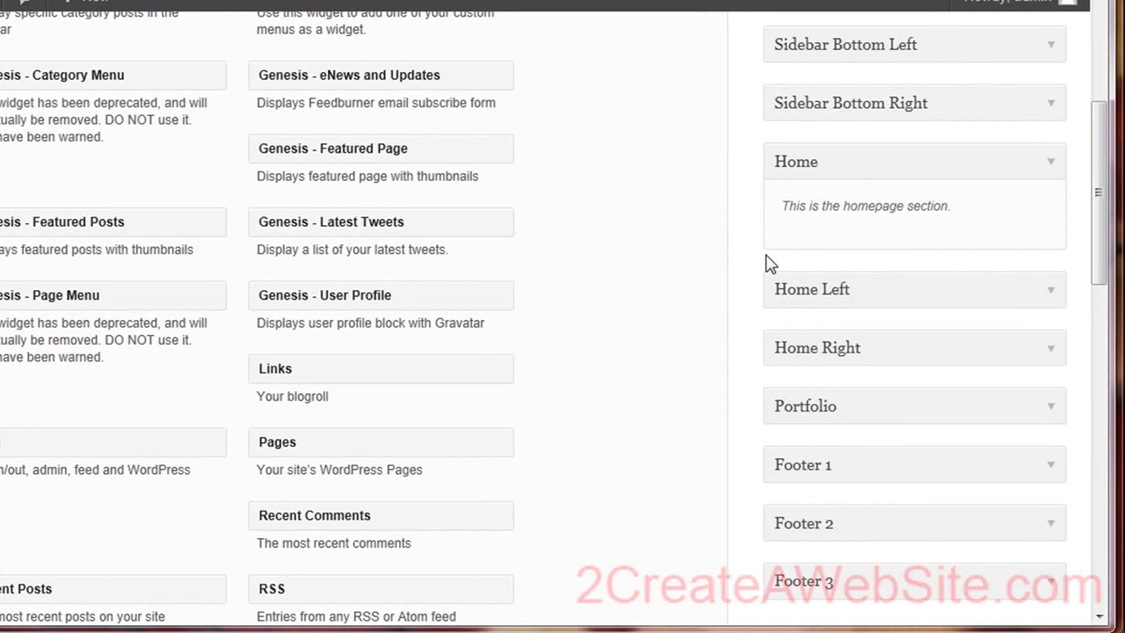
scroll(360, 432, down, 2)
drag(88, 546, 922, 450)
scroll(820, 449, down, 2)
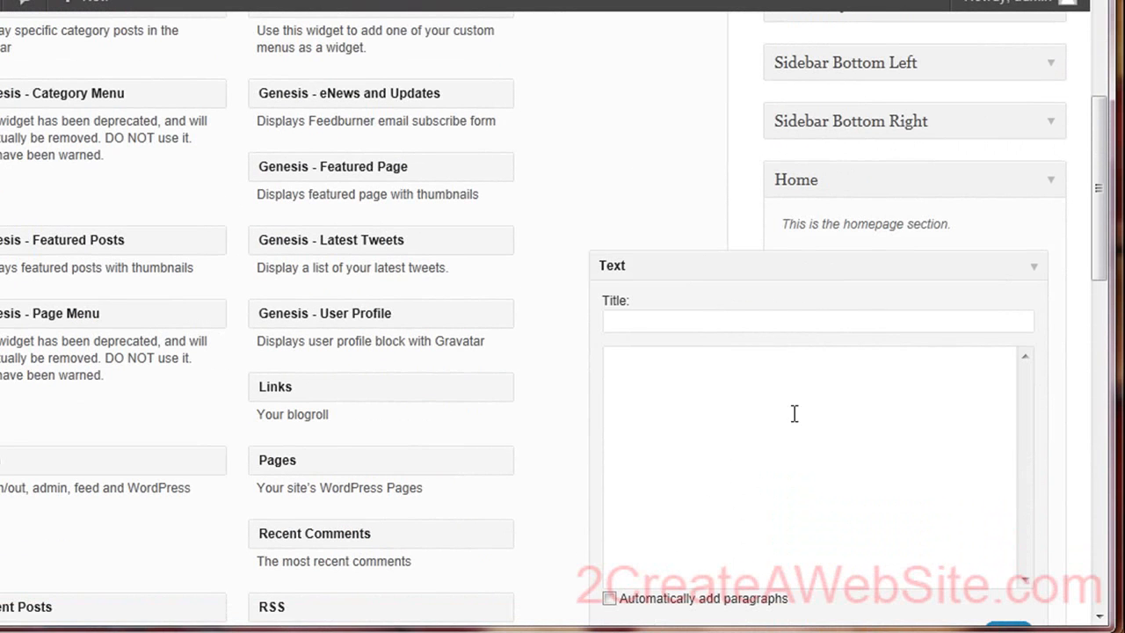
- Fill the Home area's Text widget with "This is my text." repeated many times, without a title, and save it
click(695, 324)
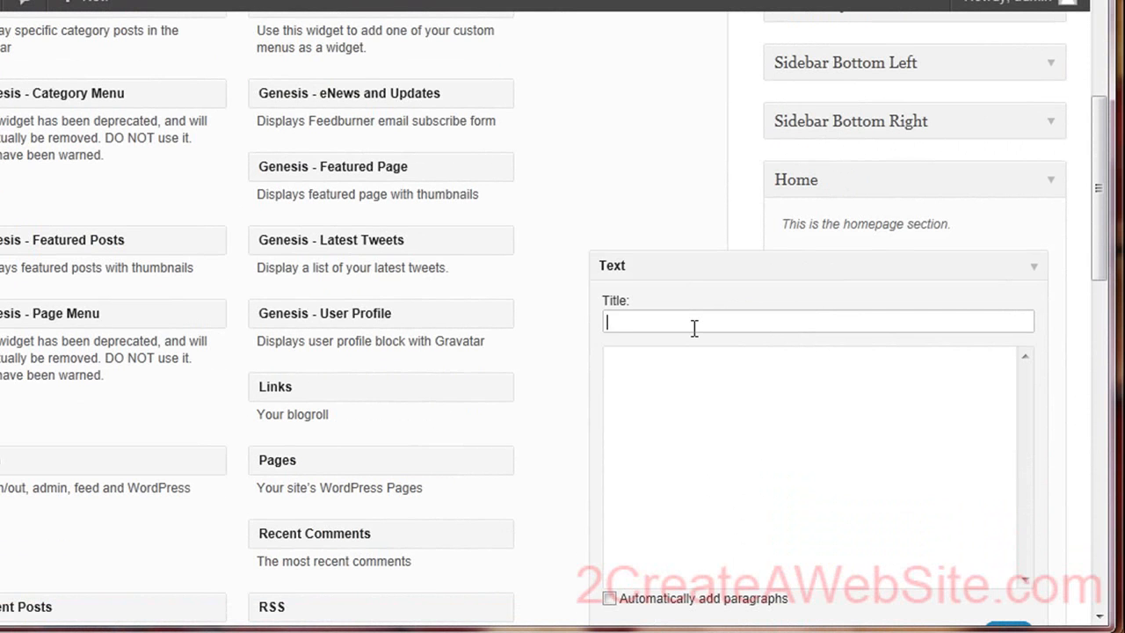
click(682, 396)
text(This is my text. This is my text.)
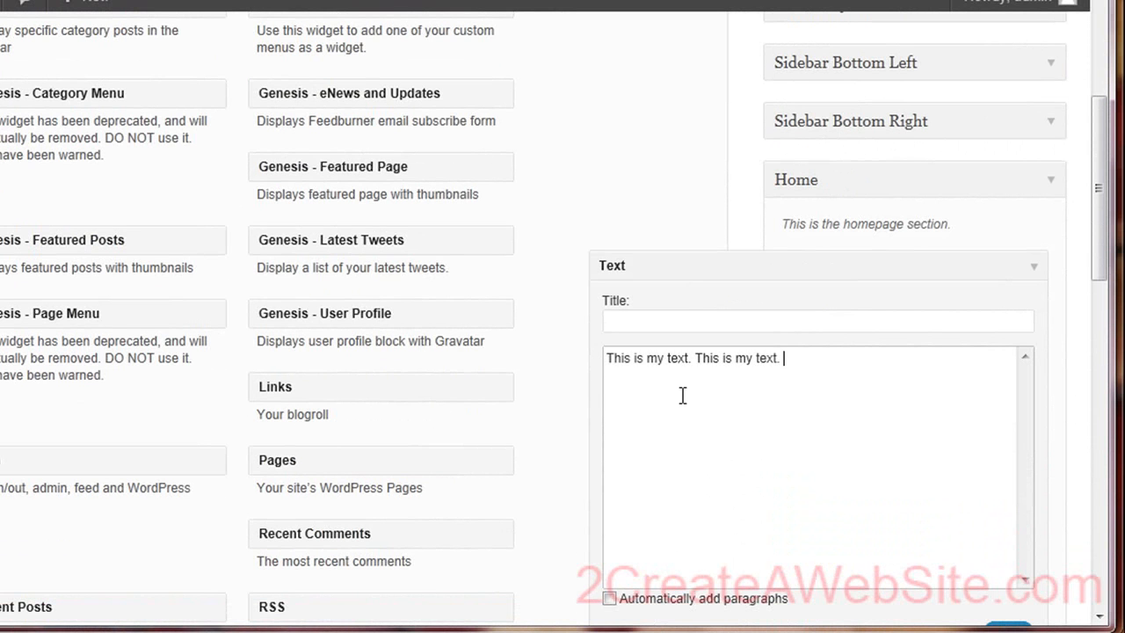
key(ctrl+v)
key(ctrl+v)
key(ctrl+v)
key(ctrl+v)
key(ctrl+v)
key(ctrl+v)
key(ctrl+v)
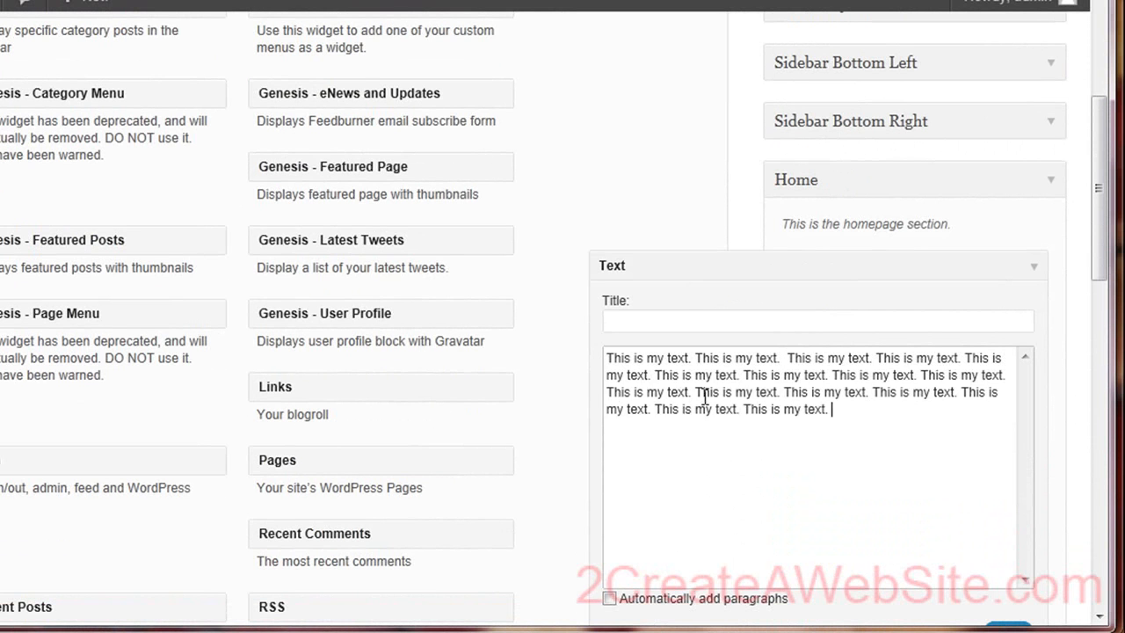
text(This is my text.)
scroll(899, 375, down, 4)
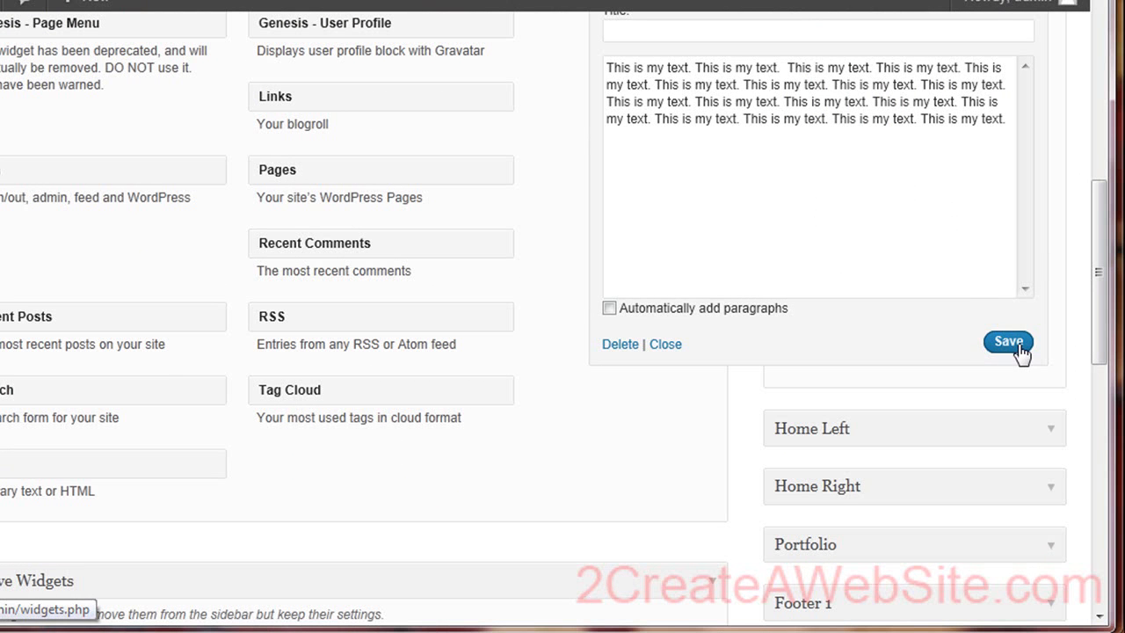
click(1011, 345)
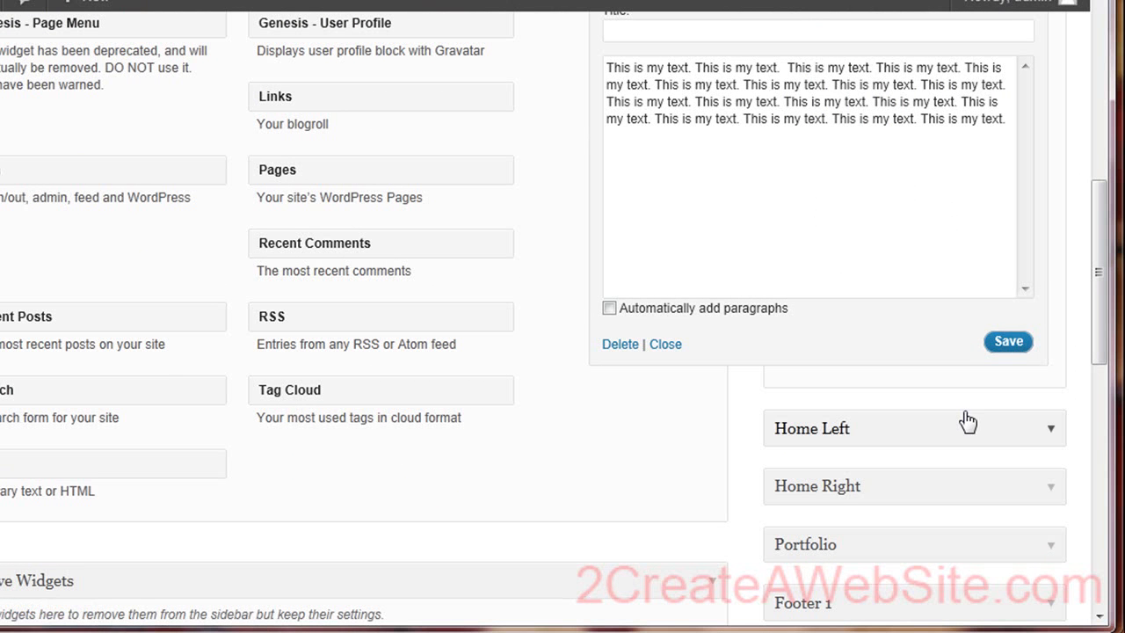
- Add a Recent Posts widget titled "Posts" to the Home Left area and save it
drag(1098, 323, 1099, 377)
click(1046, 247)
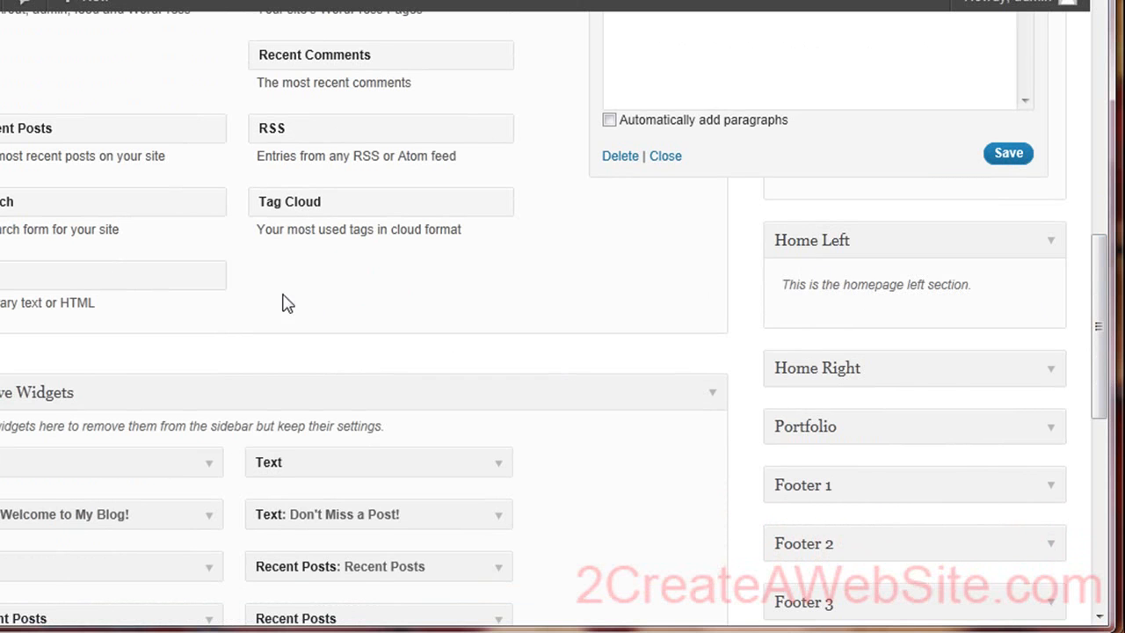
scroll(263, 294, up, 1)
drag(31, 222, 857, 415)
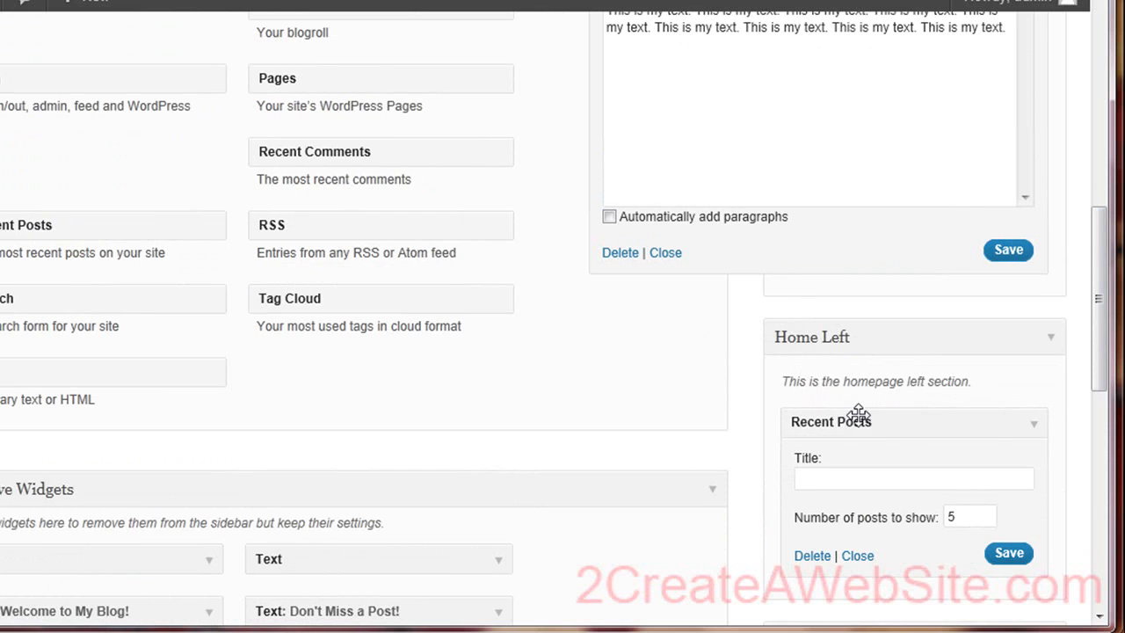
scroll(856, 439, down, 1)
click(852, 377)
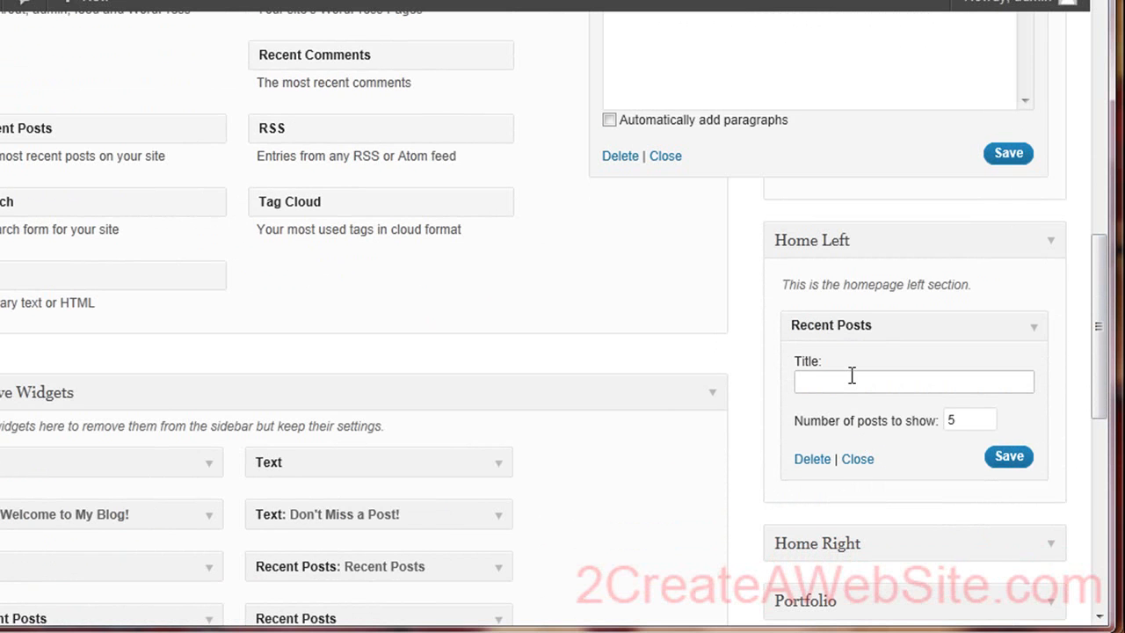
text(Posts)
click(1007, 458)
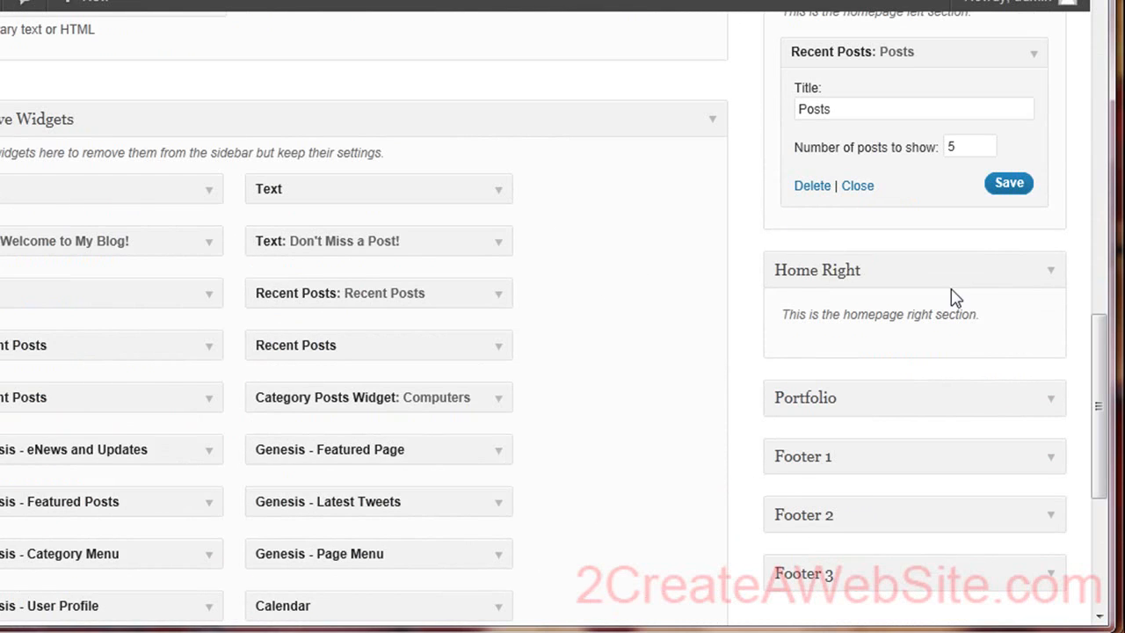
- Add a Calendar widget titled "Calendar" to the Home Right area, save it and view the front page
scroll(224, 304, up, 10)
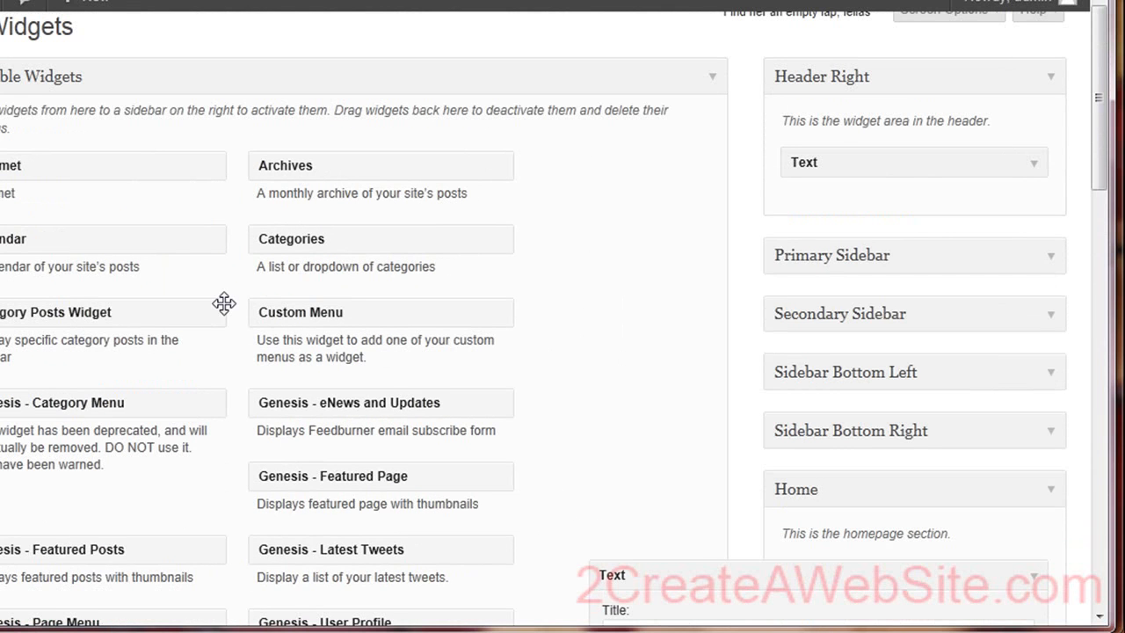
drag(43, 234, 874, 535)
scroll(948, 361, down, 1)
click(860, 505)
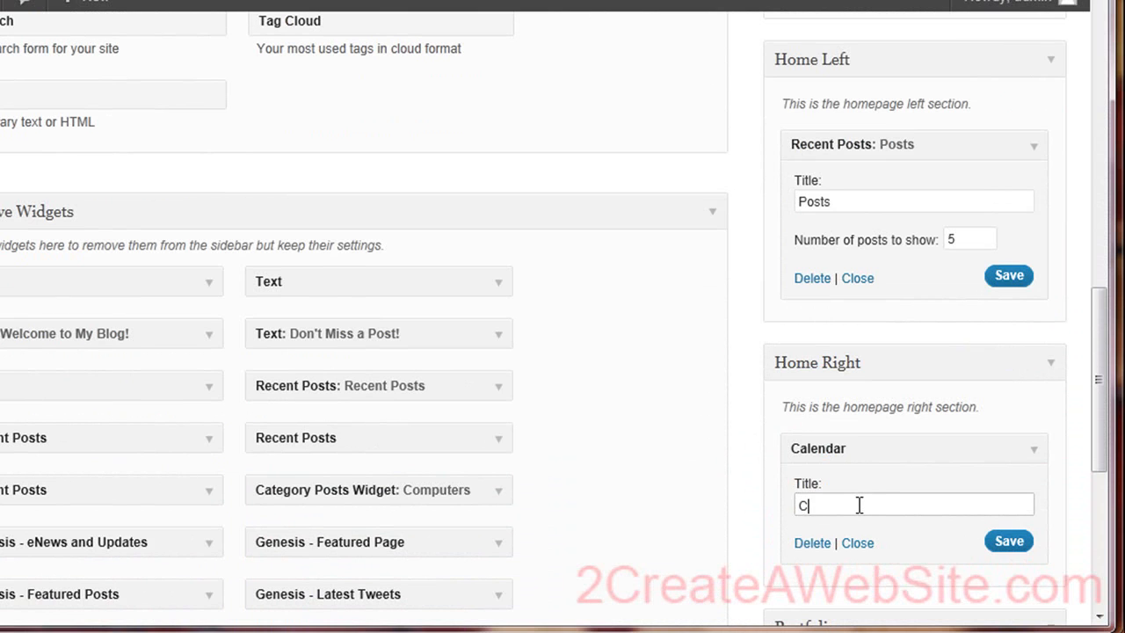
click(1002, 542)
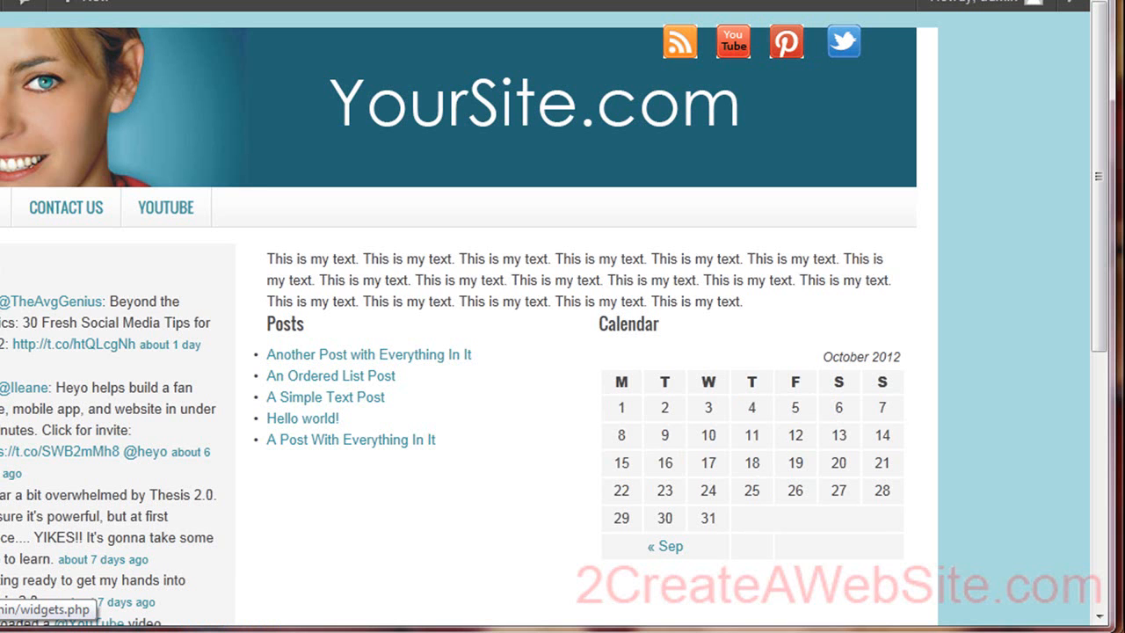
- Return to the widget settings and look over the available Genesis widgets
click(0, 128)
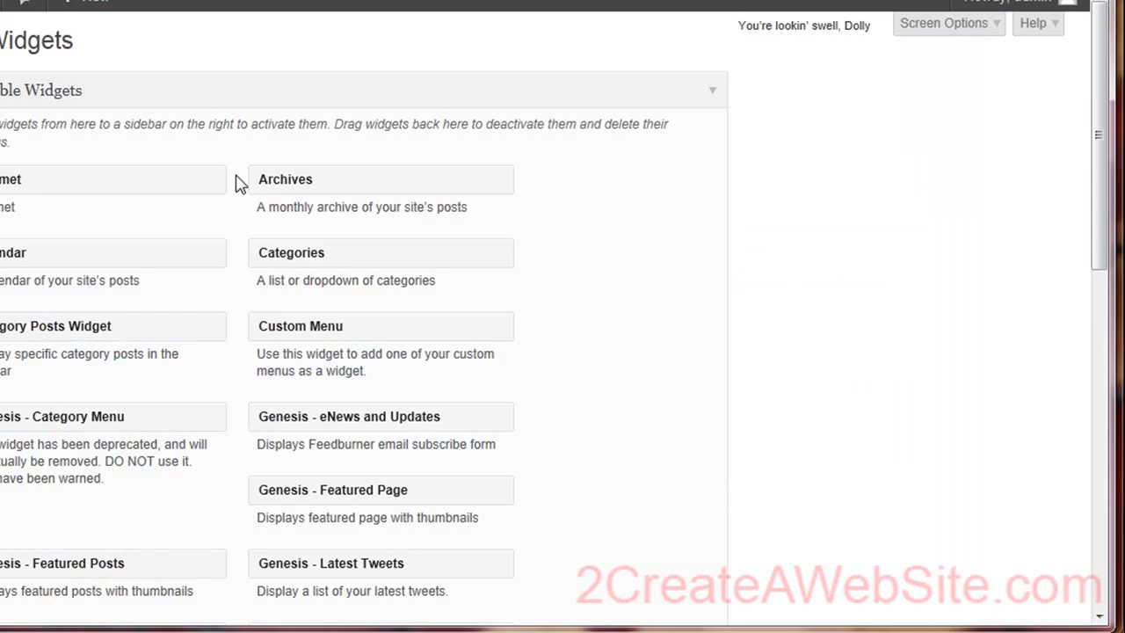
scroll(217, 279, down, 2)
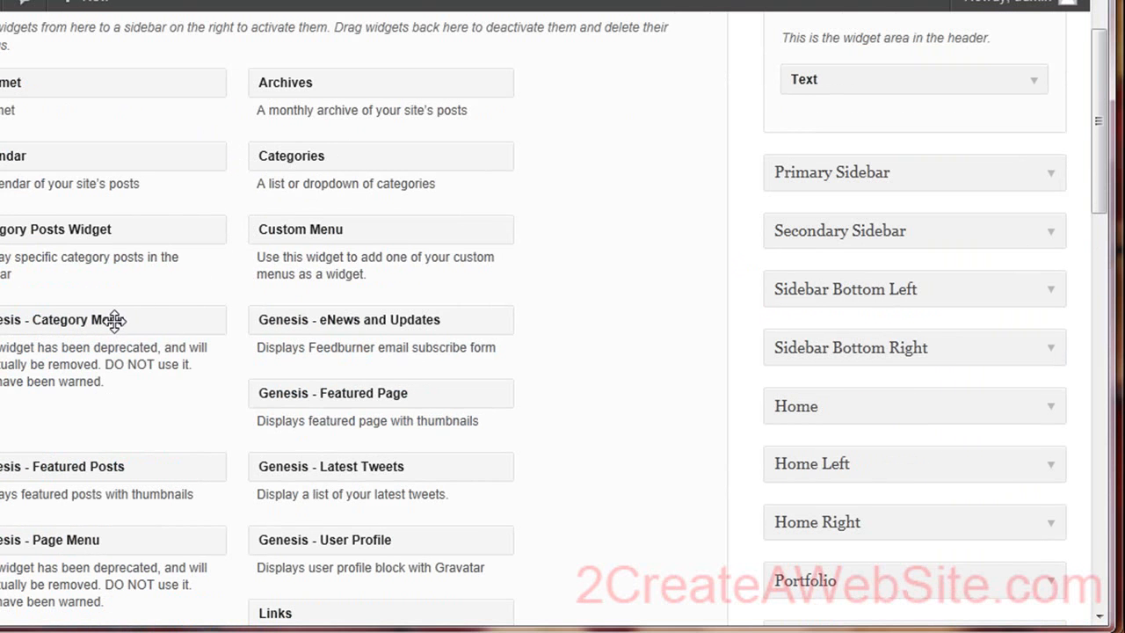
drag(51, 319, 402, 347)
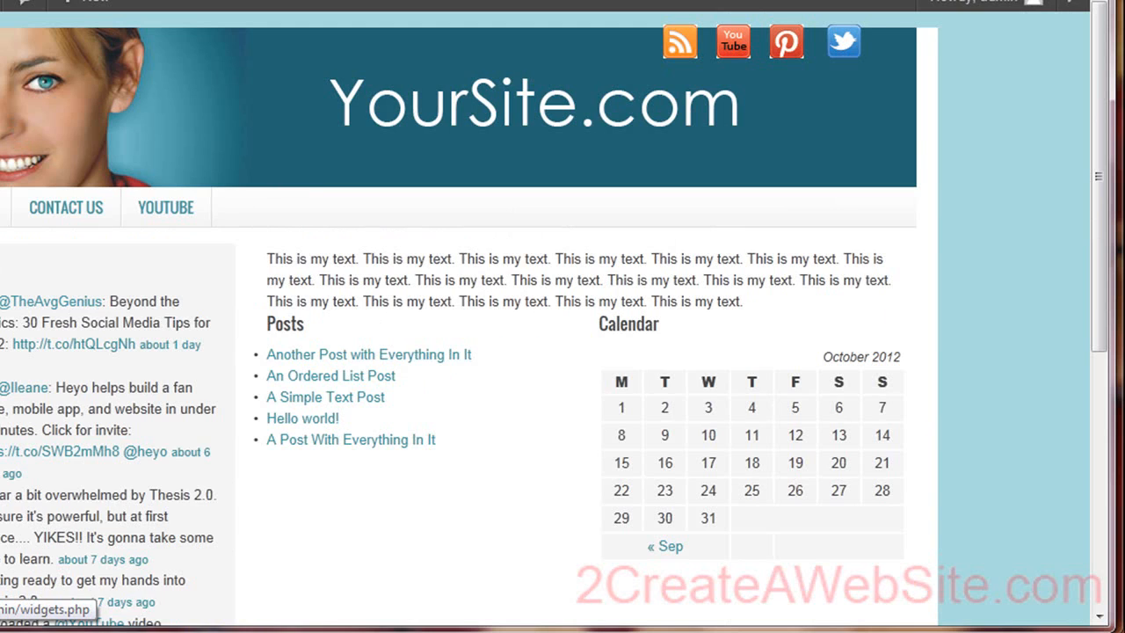
- Append "<br/><br/>" to the text of the Home area's Text widget, save it and check the spacing on the front page
click(2, 101)
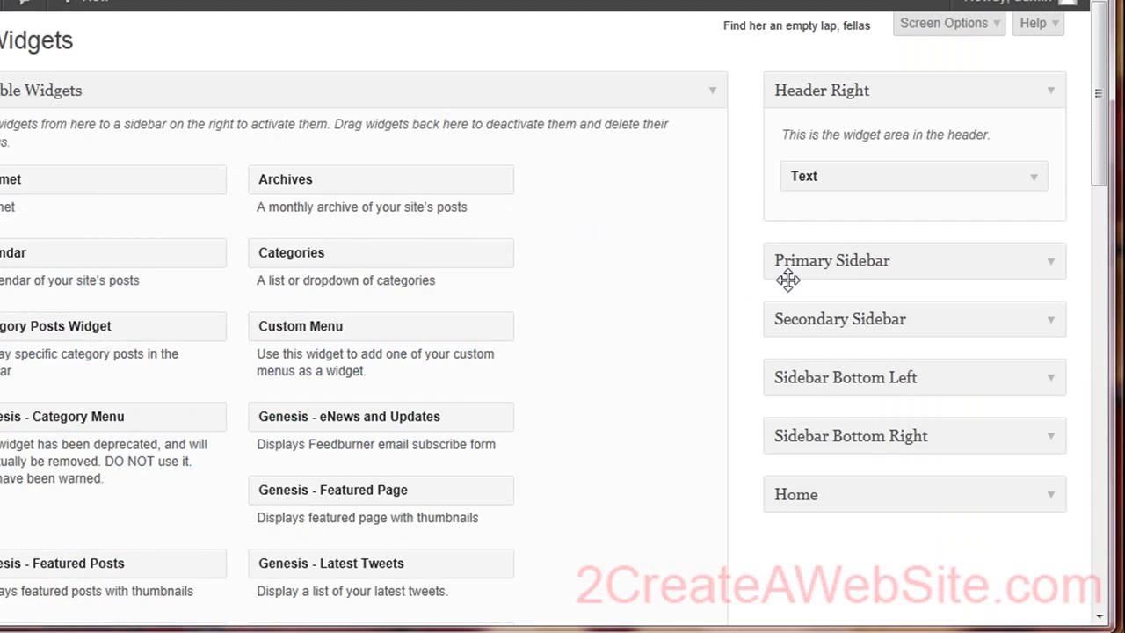
scroll(968, 330, down, 1)
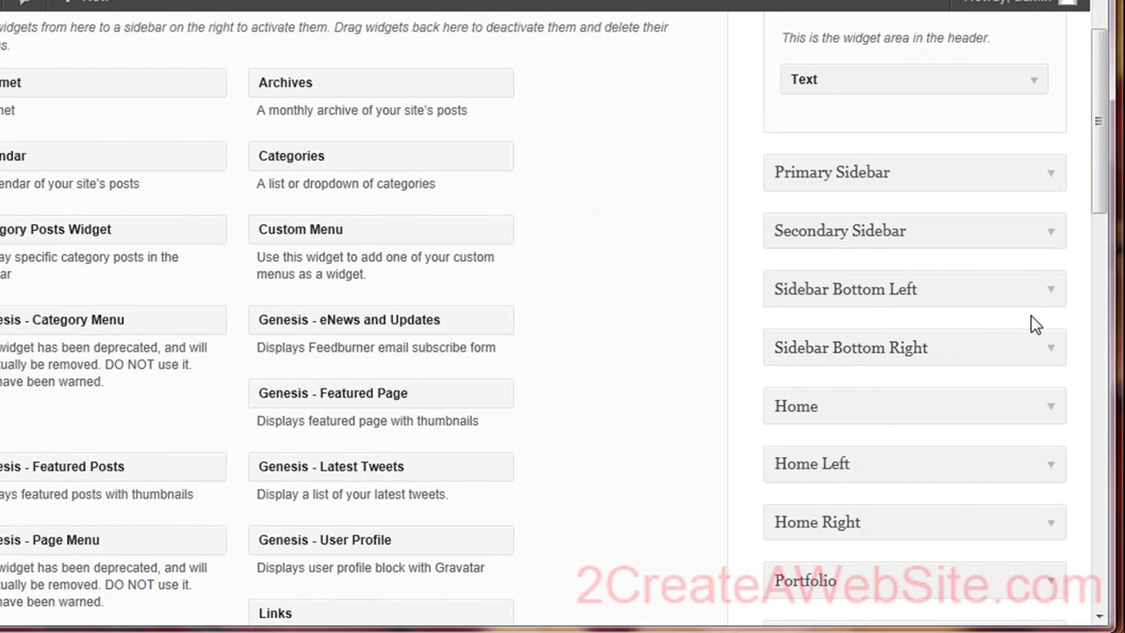
click(1044, 414)
scroll(1018, 426, down, 1)
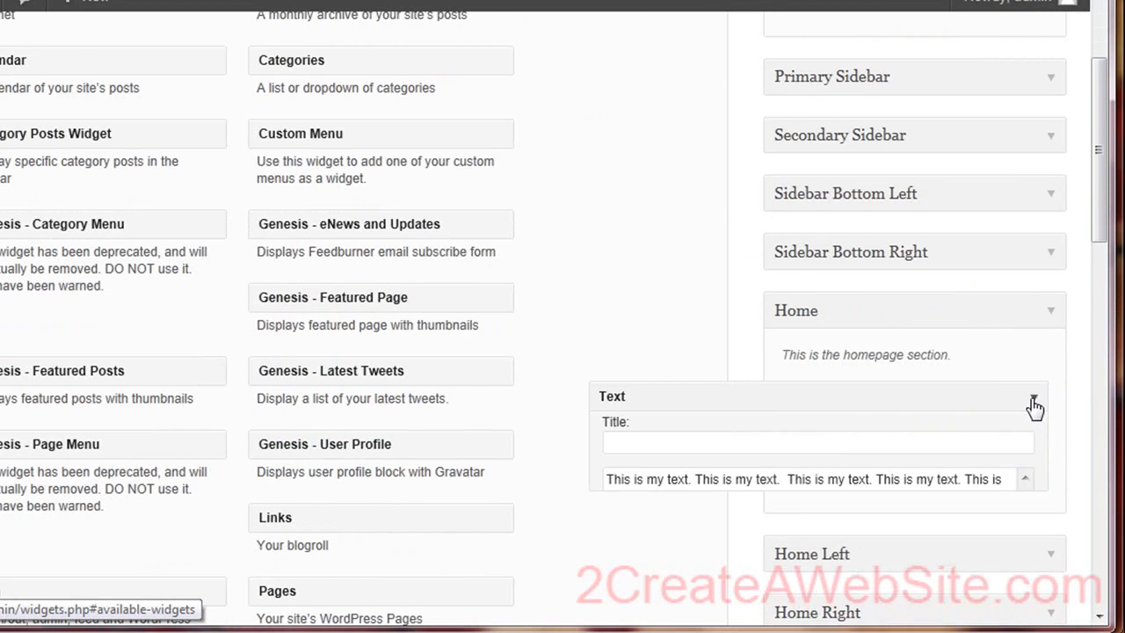
click(1030, 408)
scroll(1024, 409, down, 2)
click(1009, 348)
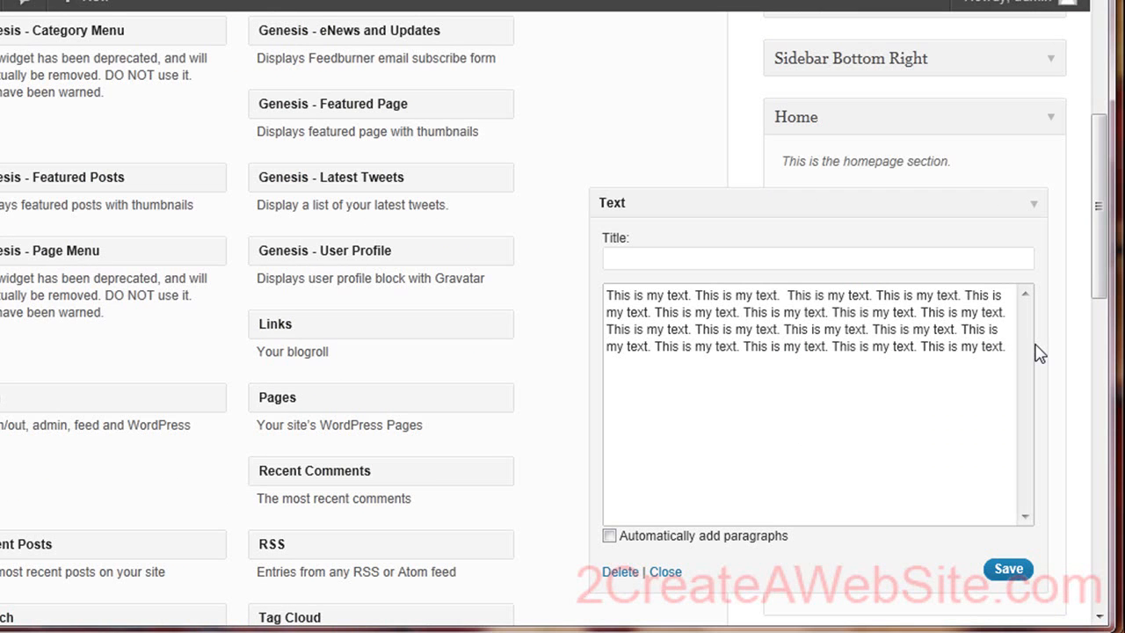
text(<br)
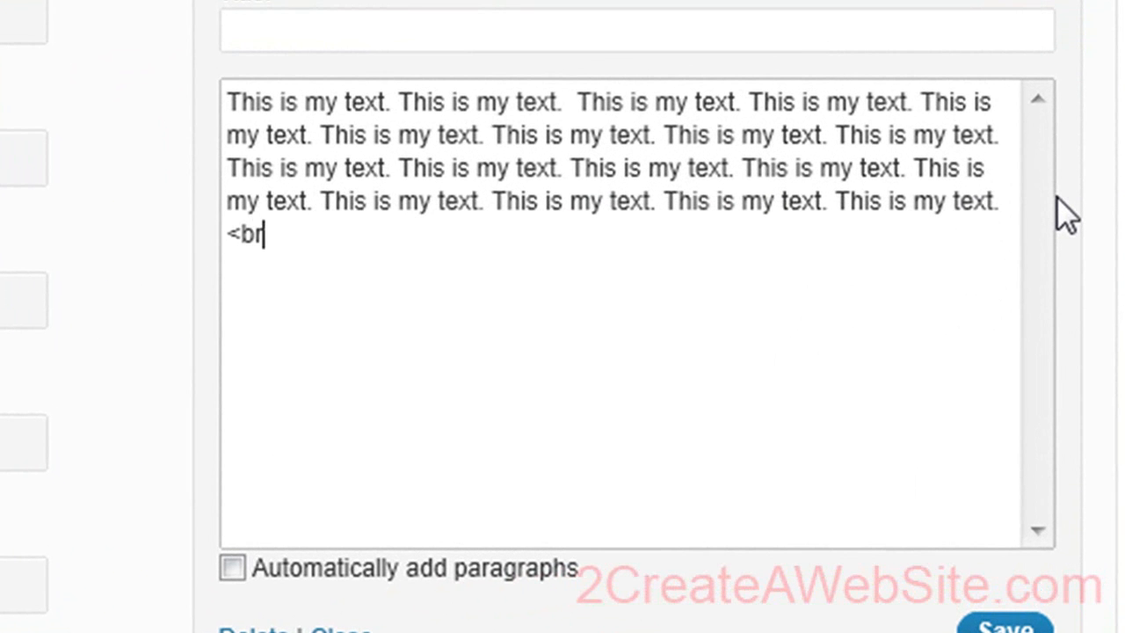
text(/><br/>)
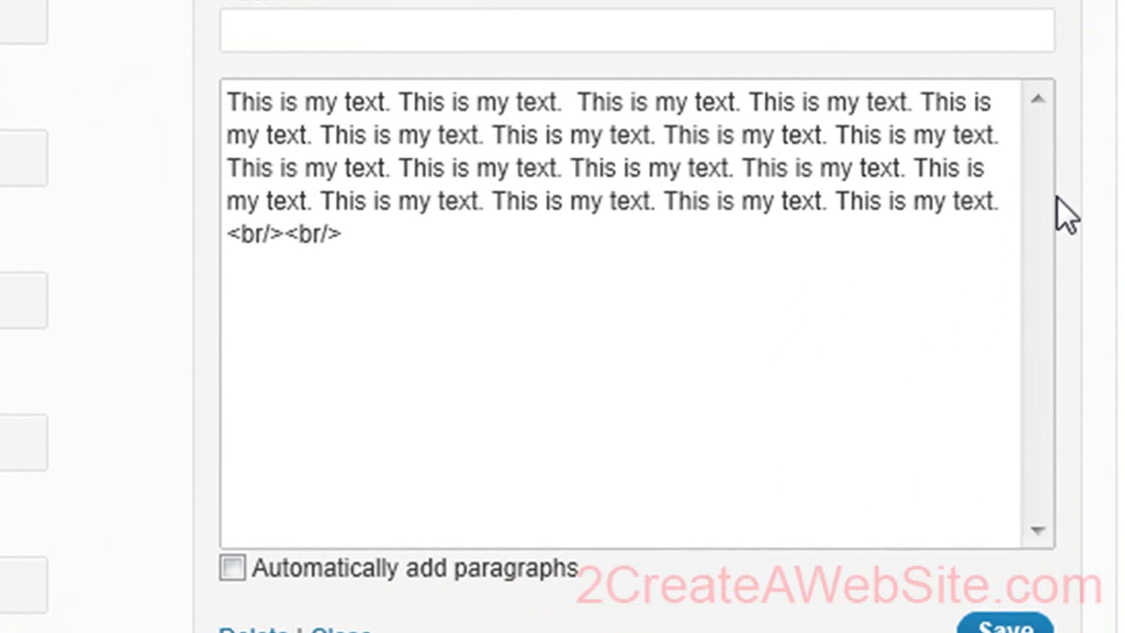
click(980, 625)
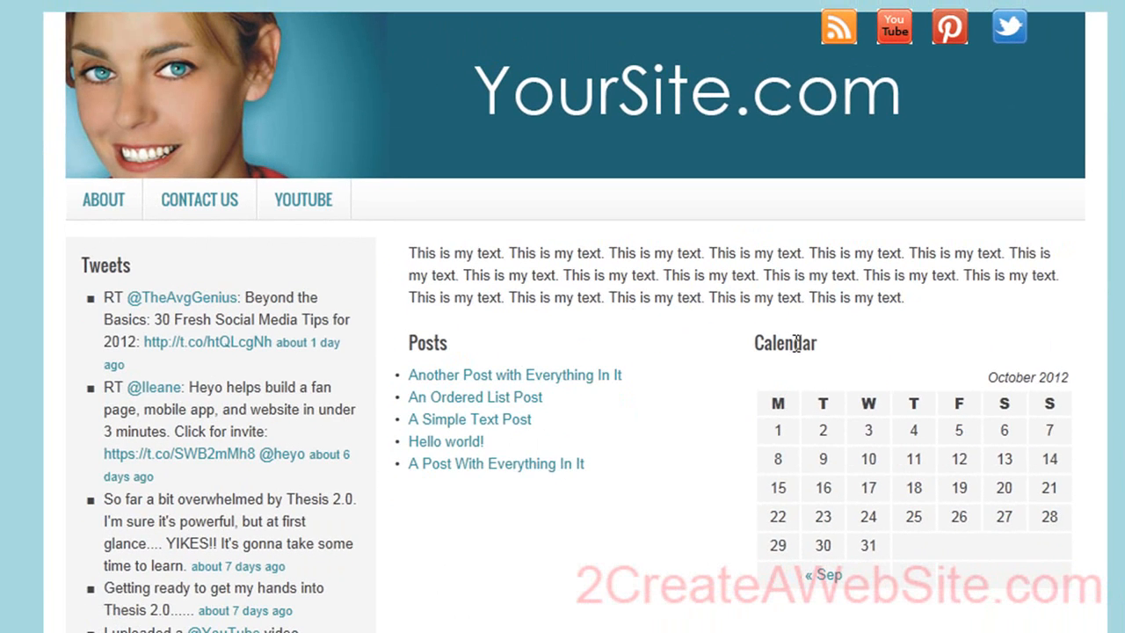
scroll(533, 386, down, 3)
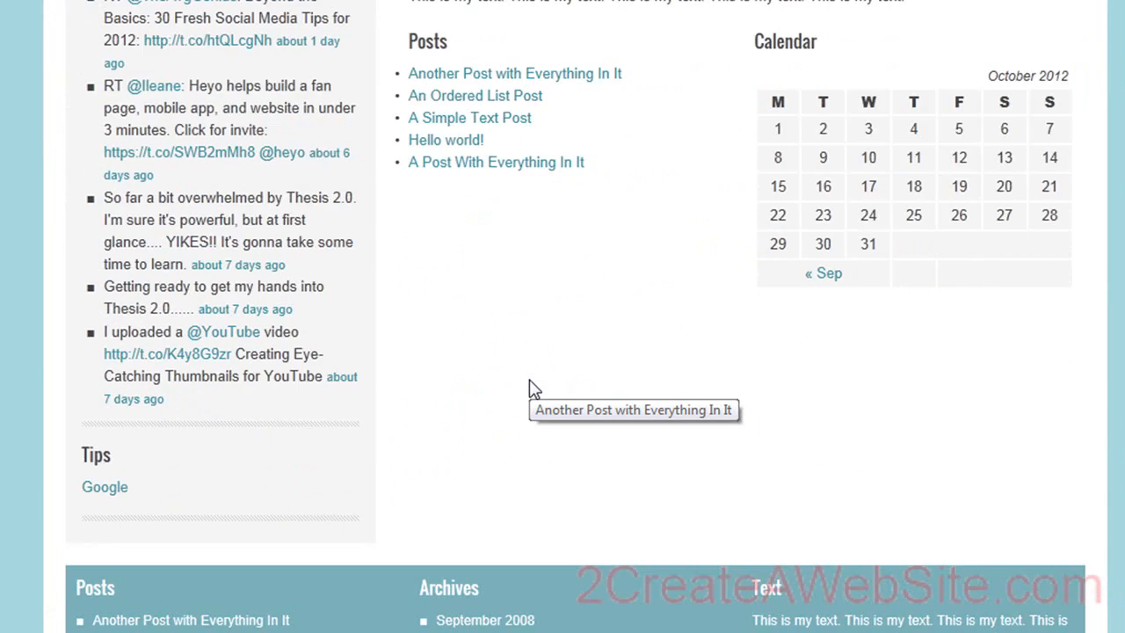
scroll(533, 387, up, 3)
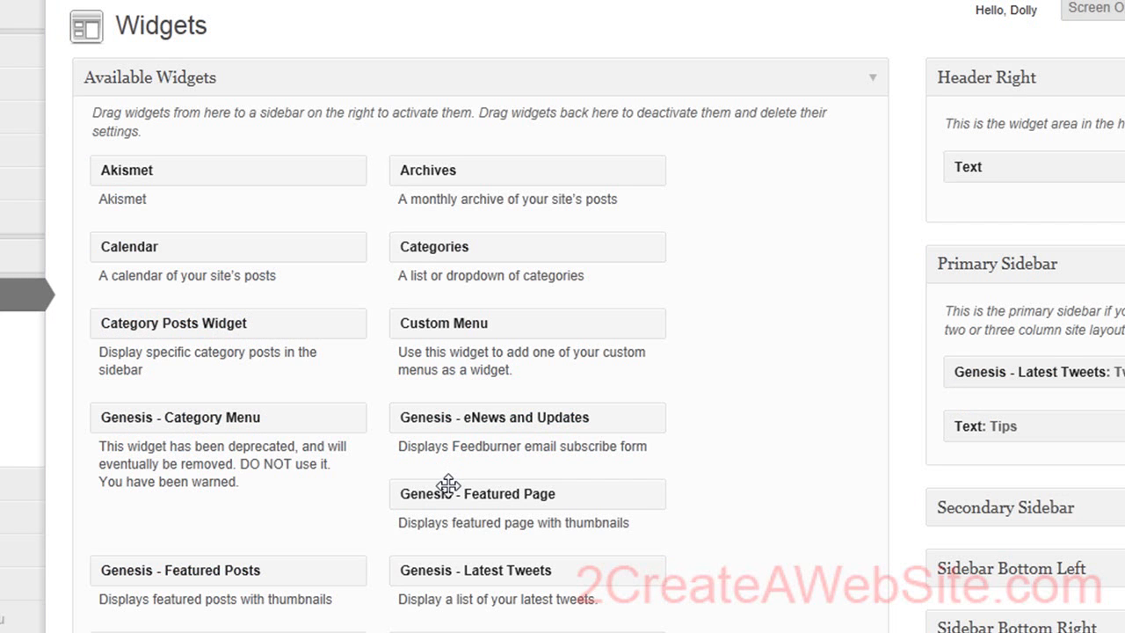
- Search the plugin directory for "simple hooks" to find the Genesis Simple Hooks plugin
mouse_move(53, 489)
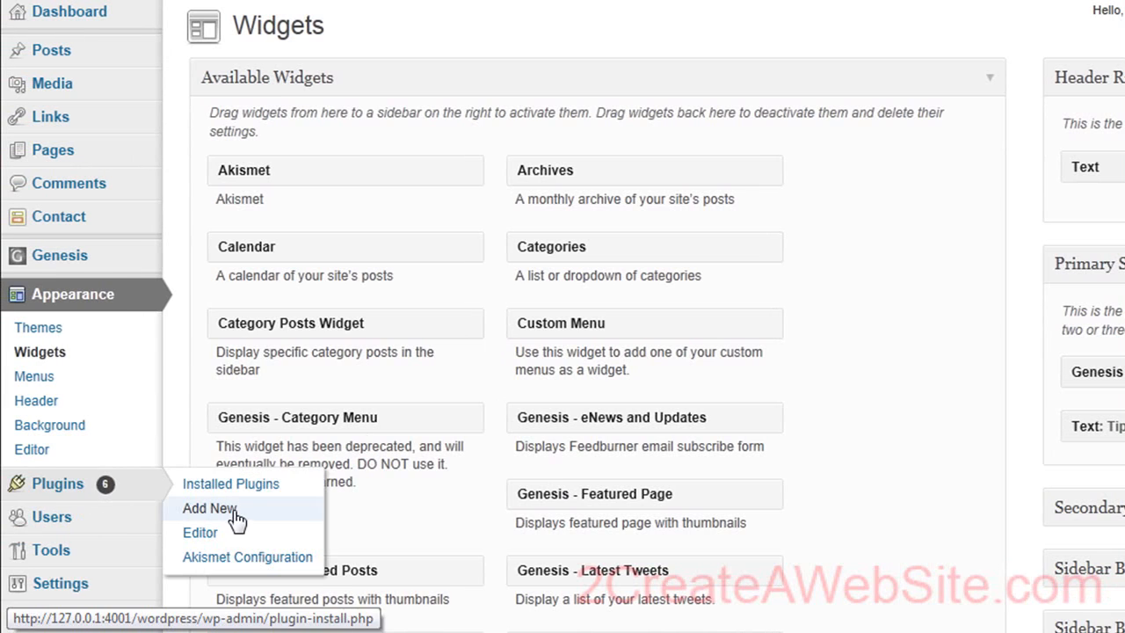
click(237, 519)
click(289, 199)
text(s)
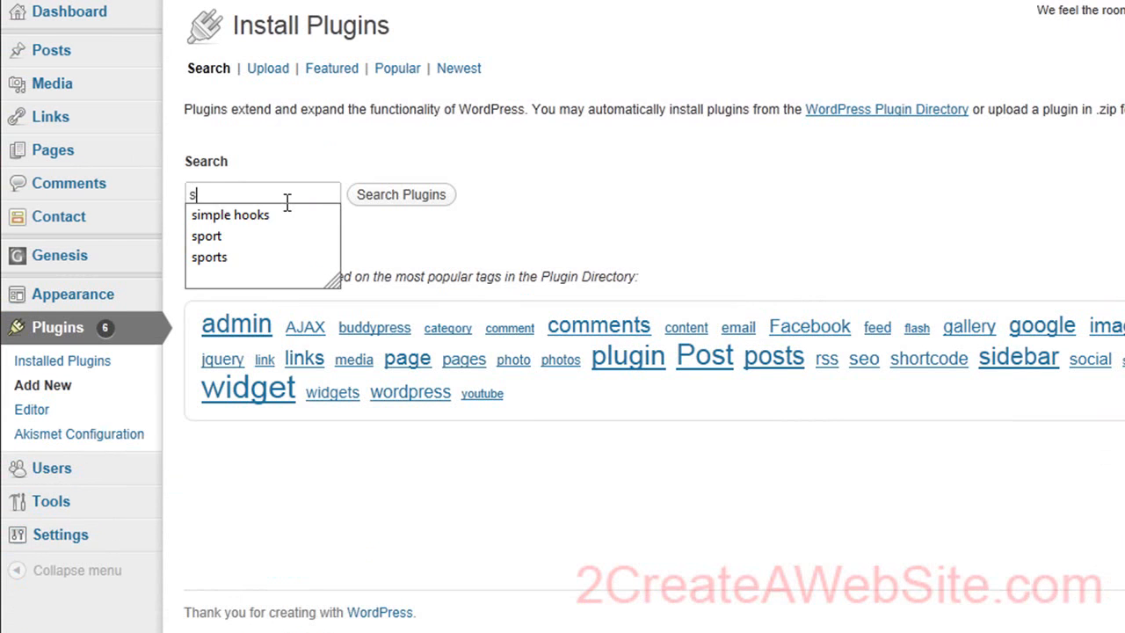
key(Return)
click(404, 195)
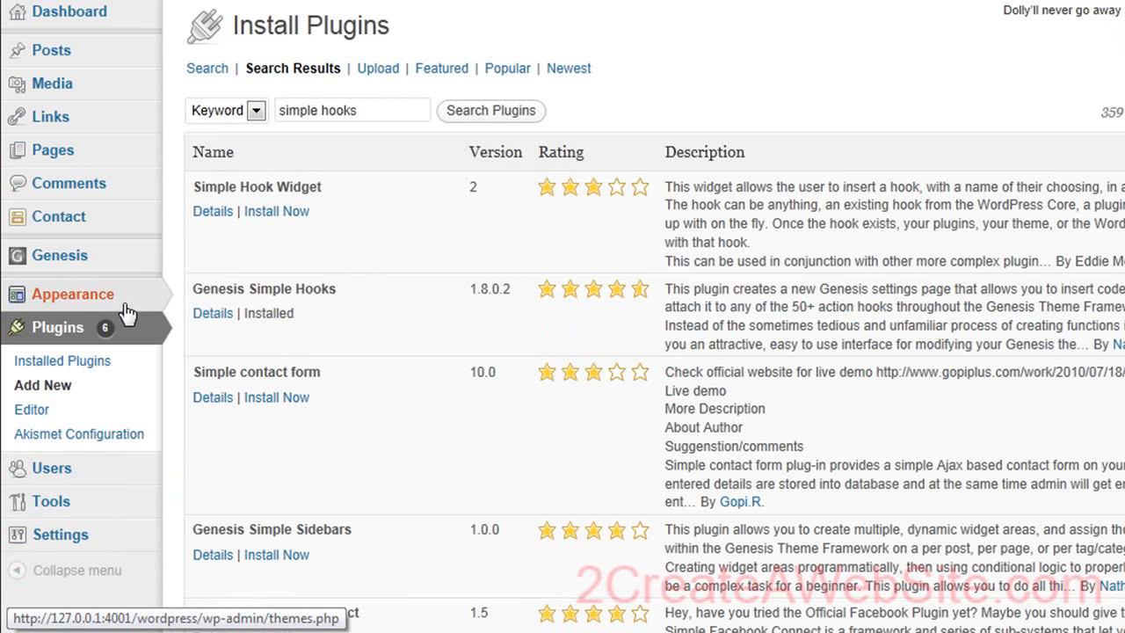
- Enter "This is after the header" in the genesis_after_header hook of Simple Hooks, save the change and view the front page
mouse_move(88, 269)
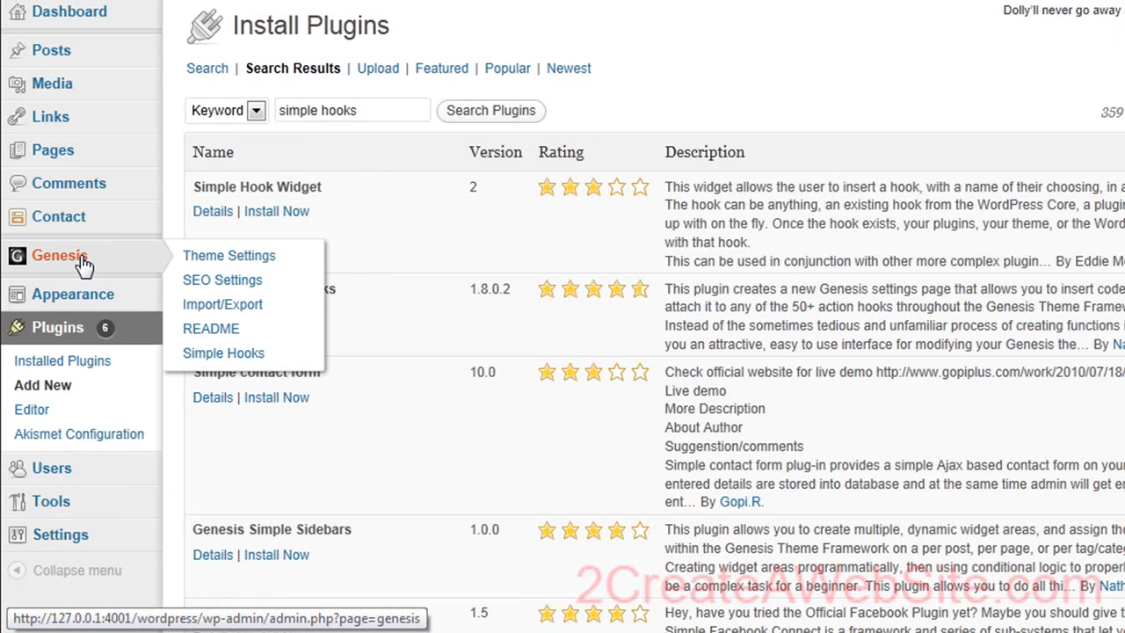
click(225, 355)
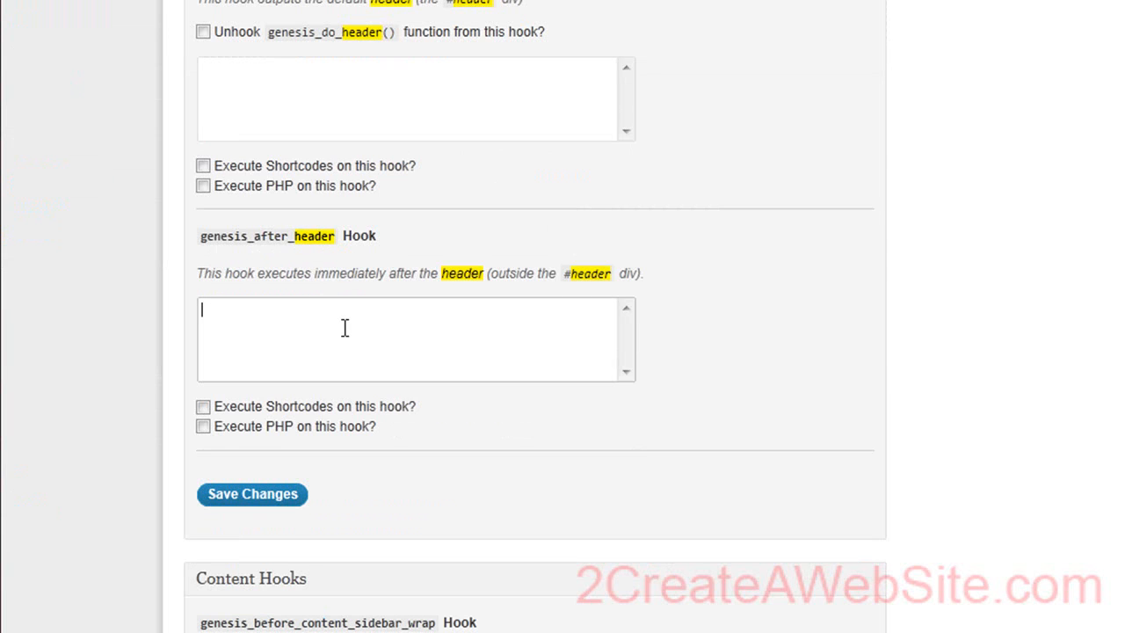
text(This is after the header)
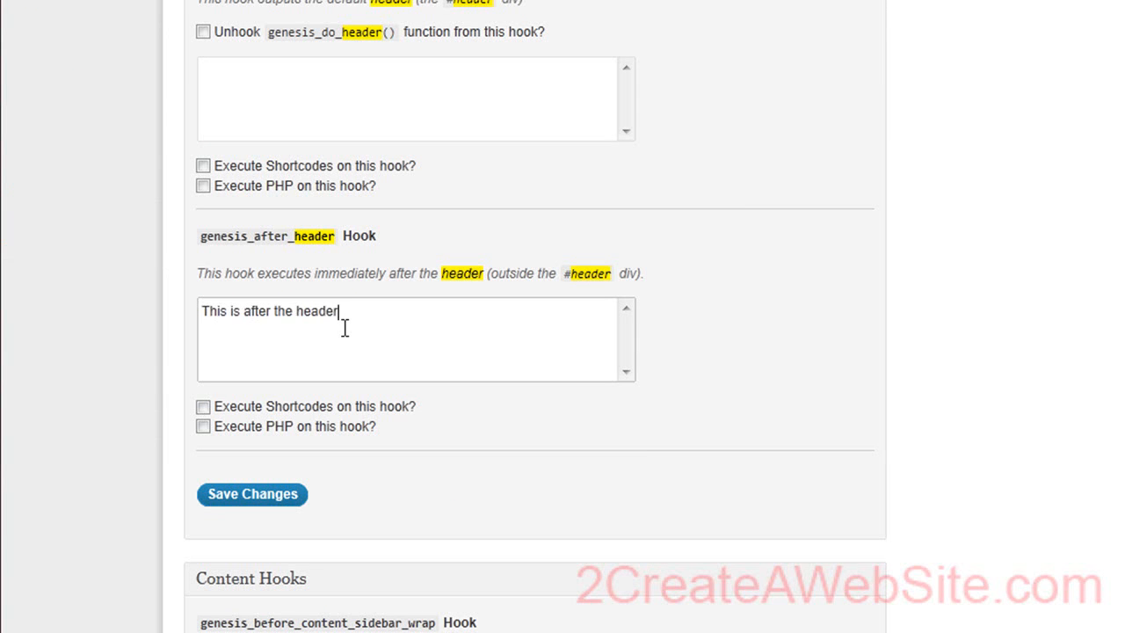
click(234, 496)
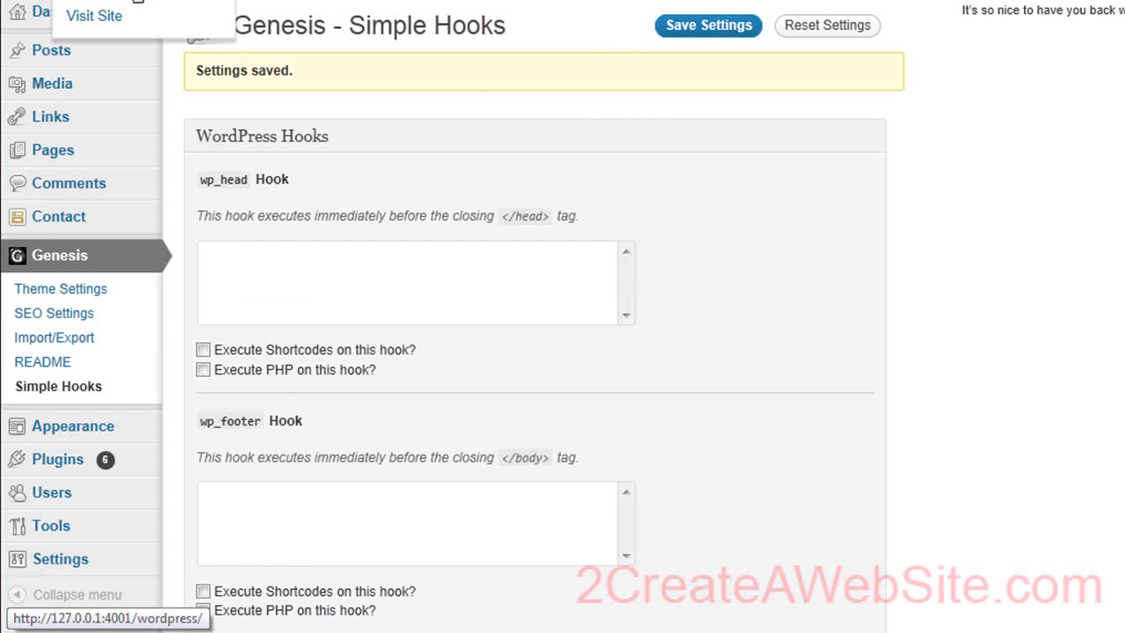
click(138, 3)
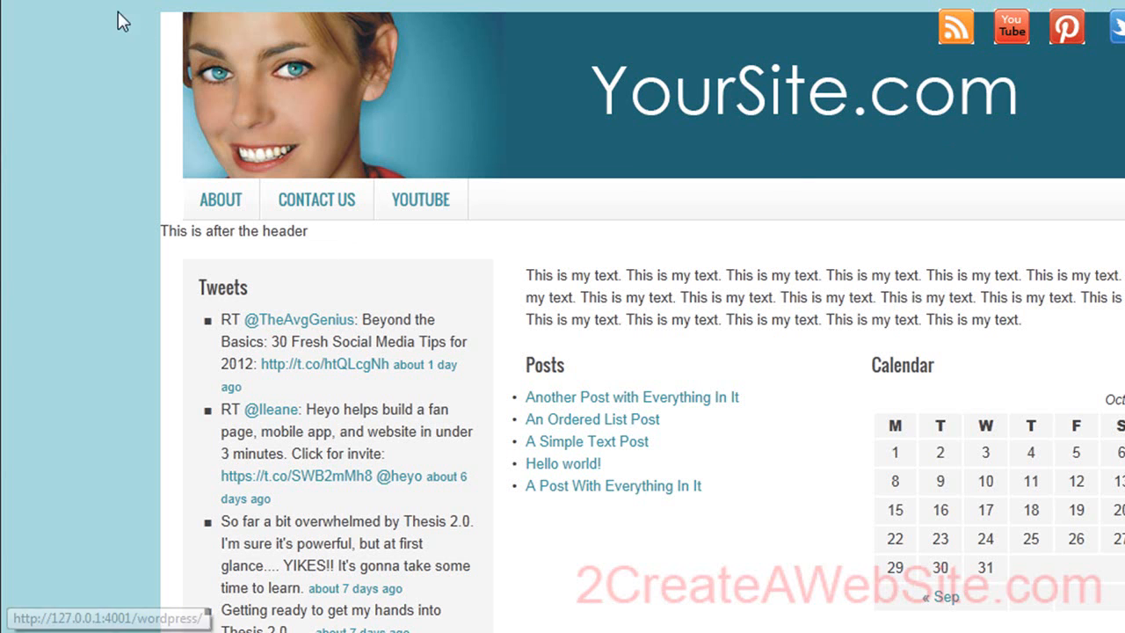
- Return to the Simple Hooks settings and examine the available content, post, sidebar and footer hooks
mouse_move(110, 3)
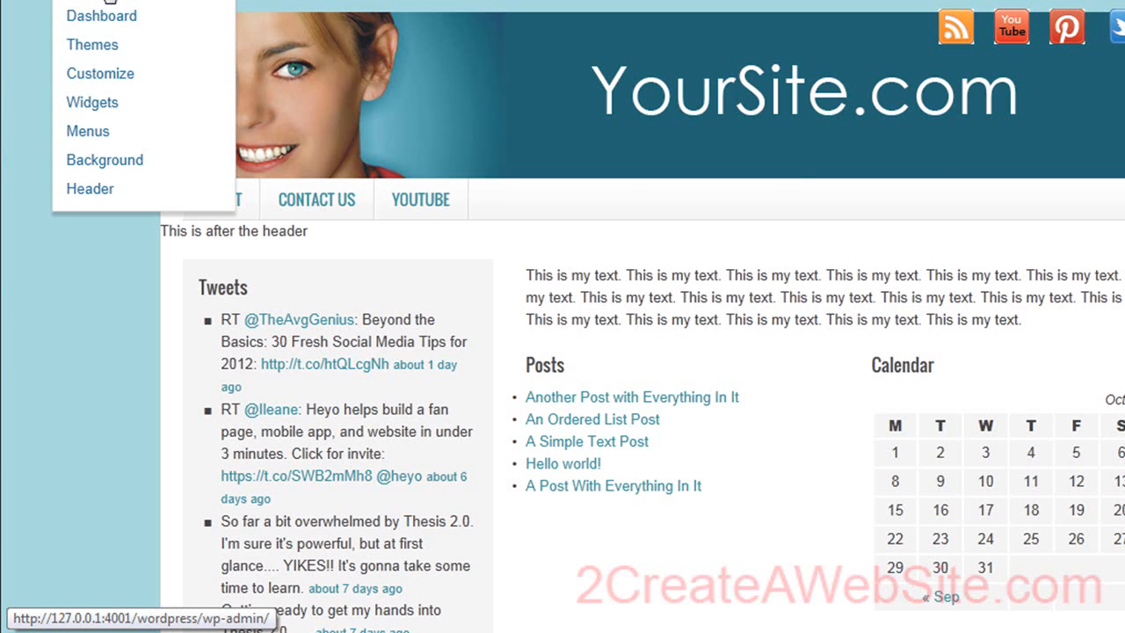
click(307, 434)
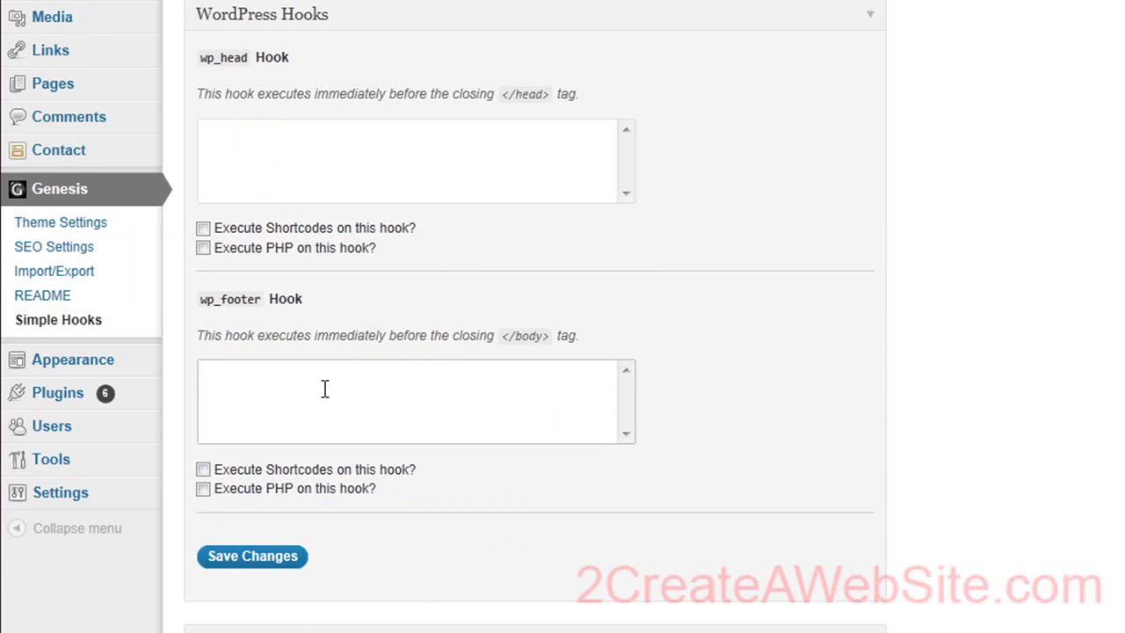
scroll(324, 389, down, 4)
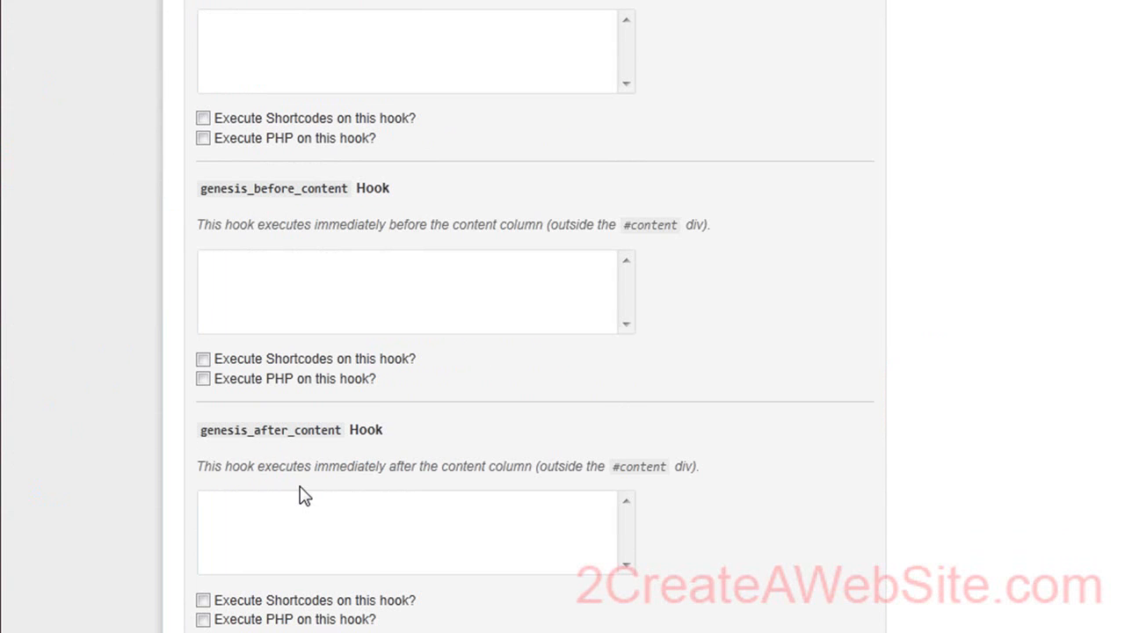
scroll(303, 496, down, 1)
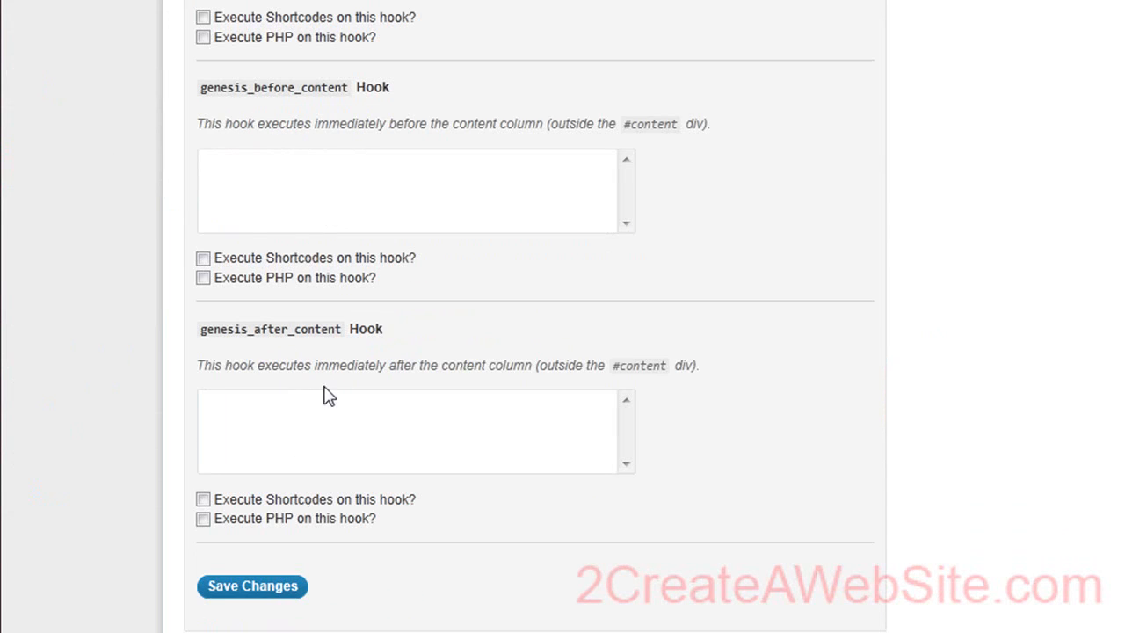
click(286, 422)
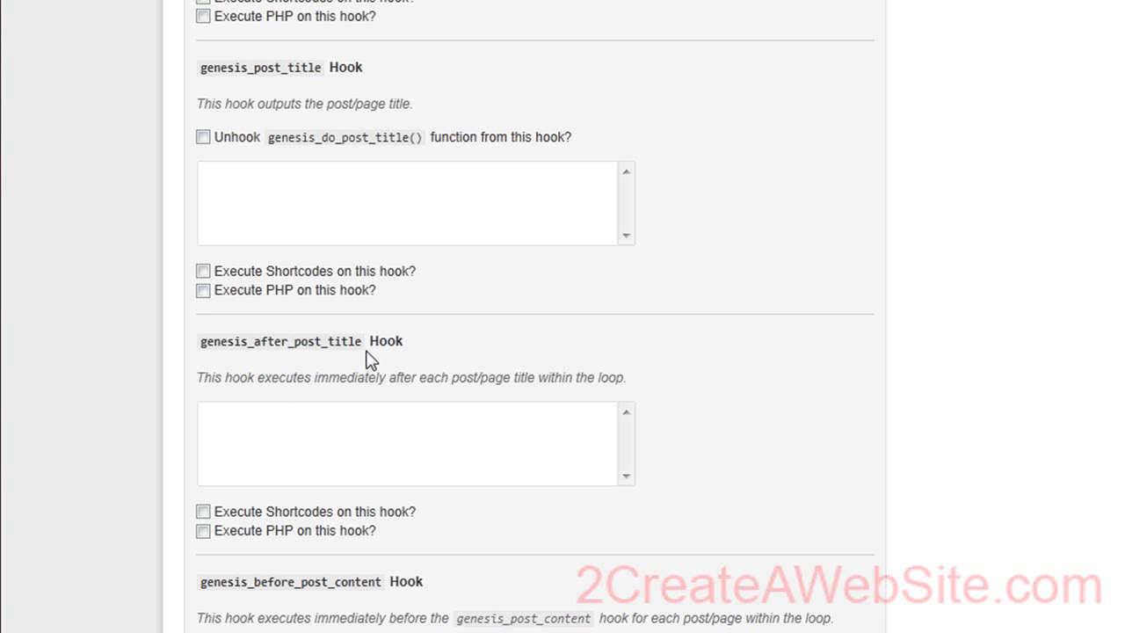
click(243, 428)
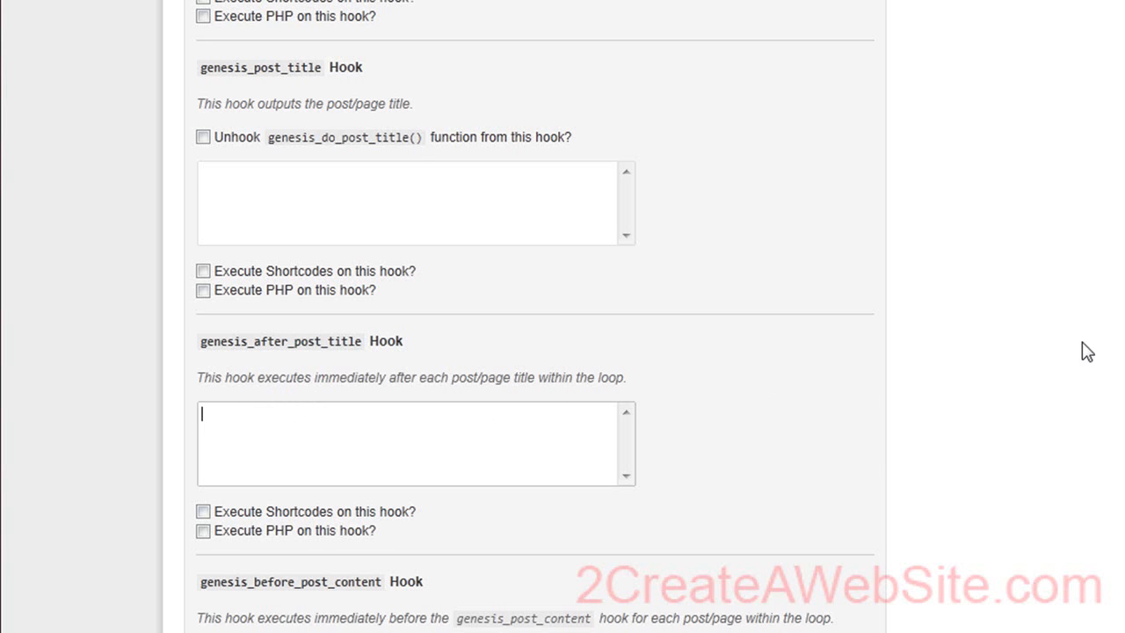
scroll(771, 401, down, 15)
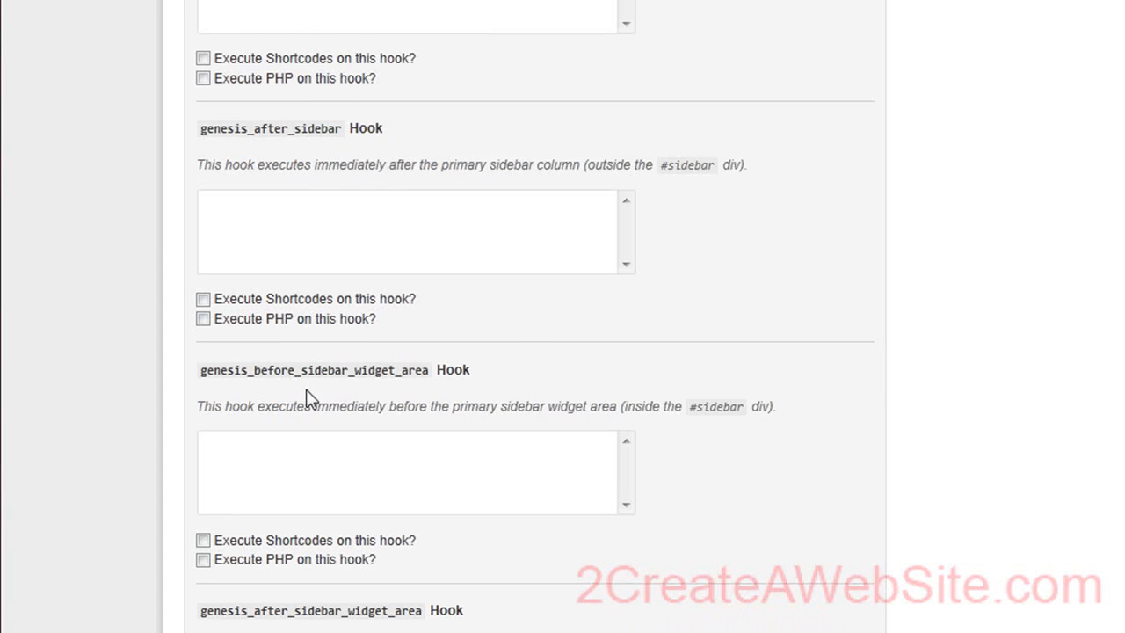
scroll(297, 384, down, 3)
scroll(380, 392, down, 1)
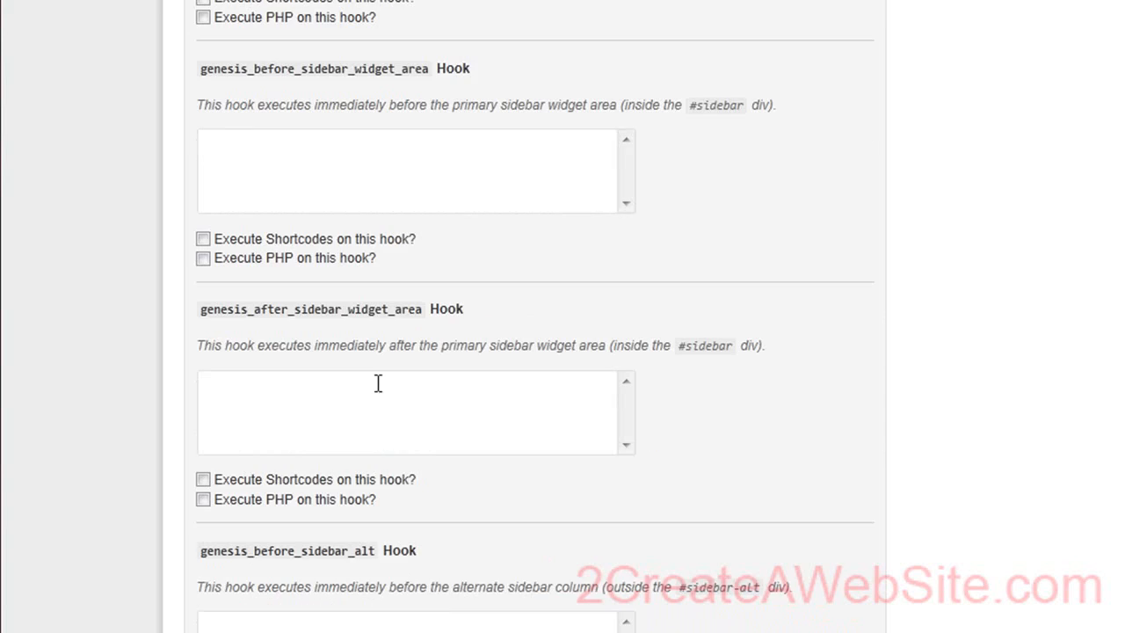
scroll(430, 311, down, 5)
scroll(454, 329, down, 15)
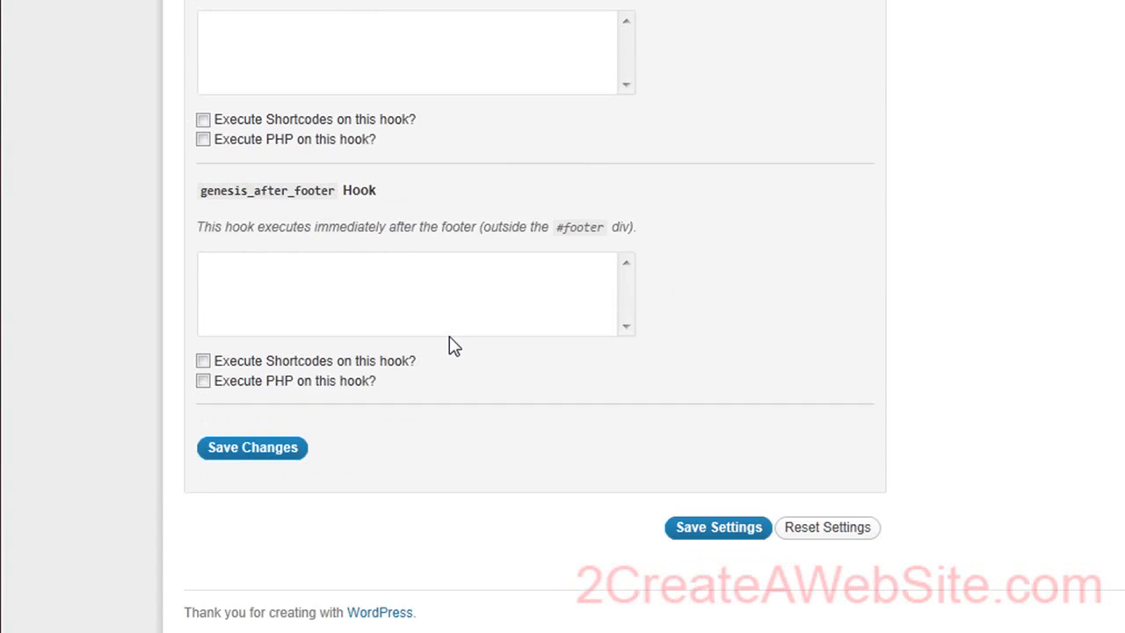
scroll(451, 343, up, 15)
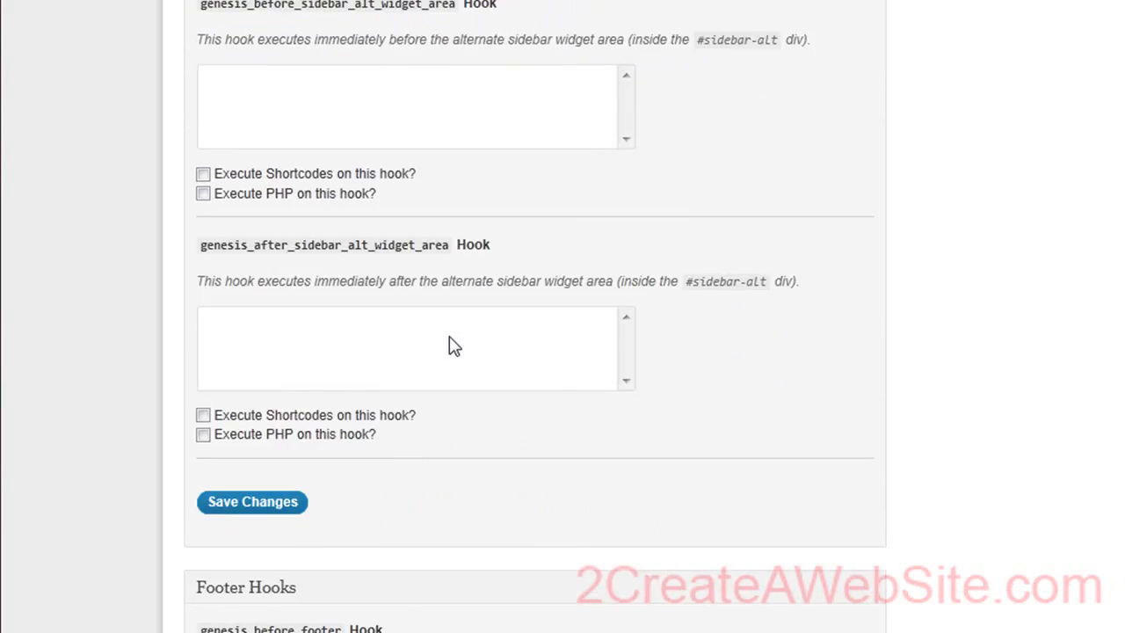
scroll(535, 352, up, 20)
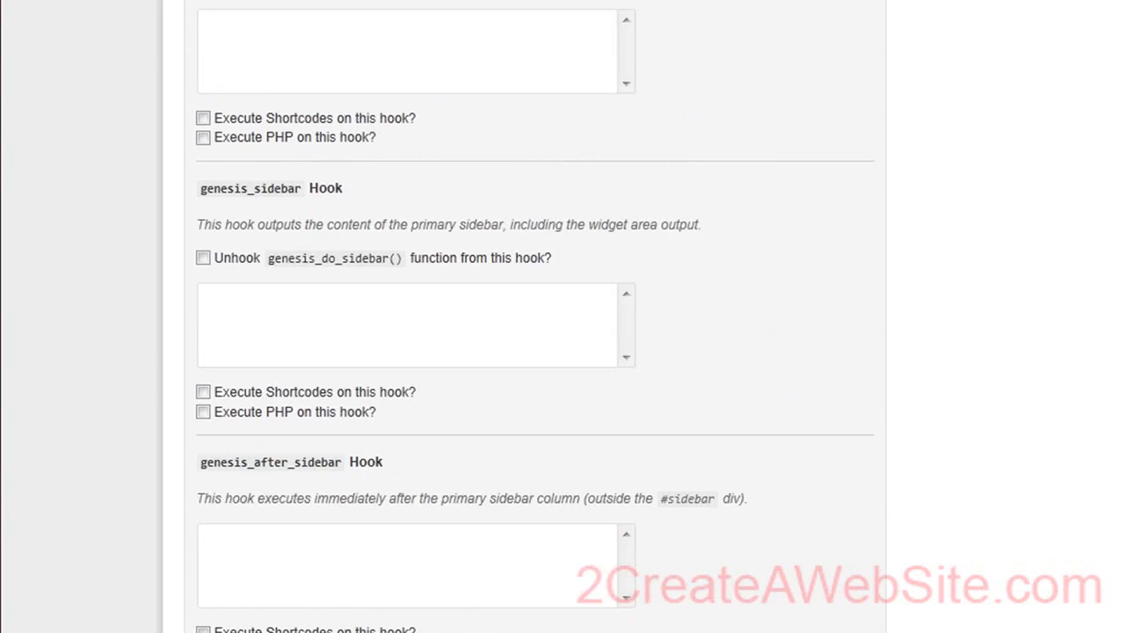